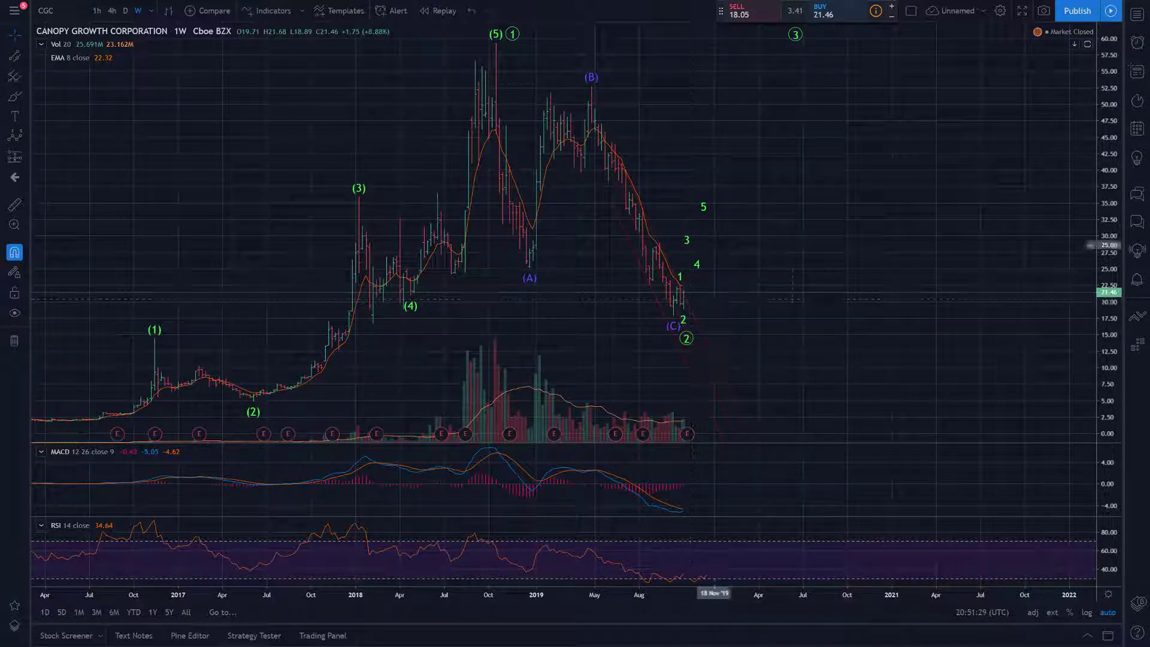
Move the circled wave 3 point further out to about 31 Aug 2020, near the 60 price level.
{"action": "left_click", "coordinate": [795, 34]}
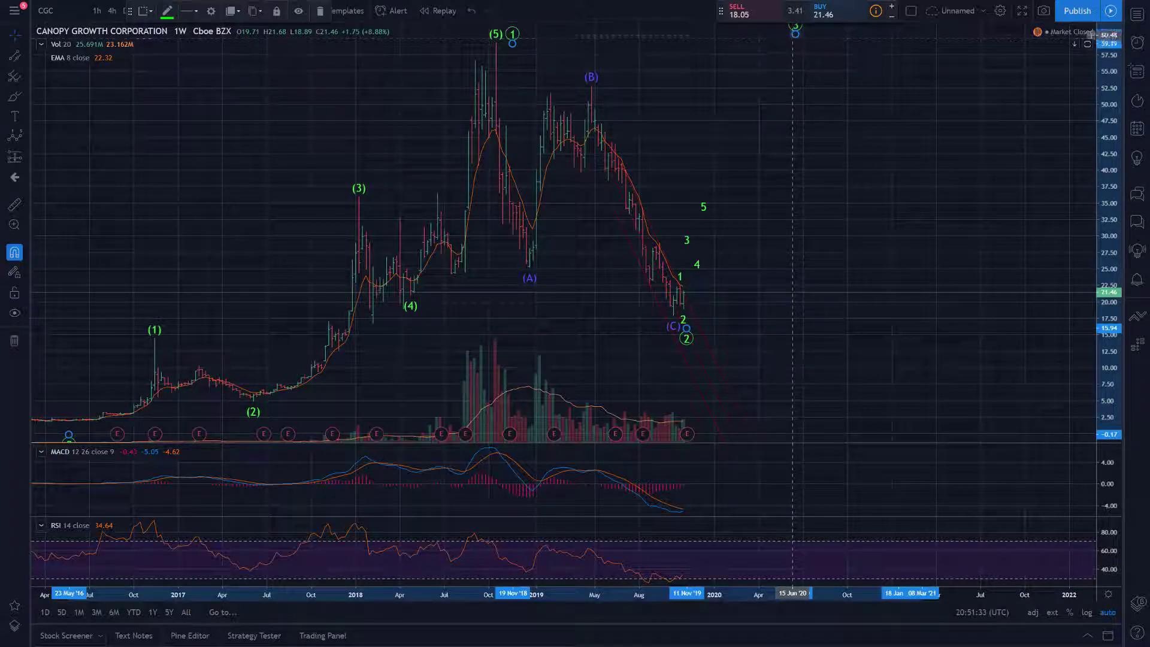
{"action": "left_click_drag", "start_coordinate": [795, 35], "coordinate": [830, 40]}
{"action": "left_click", "coordinate": [775, 132]}
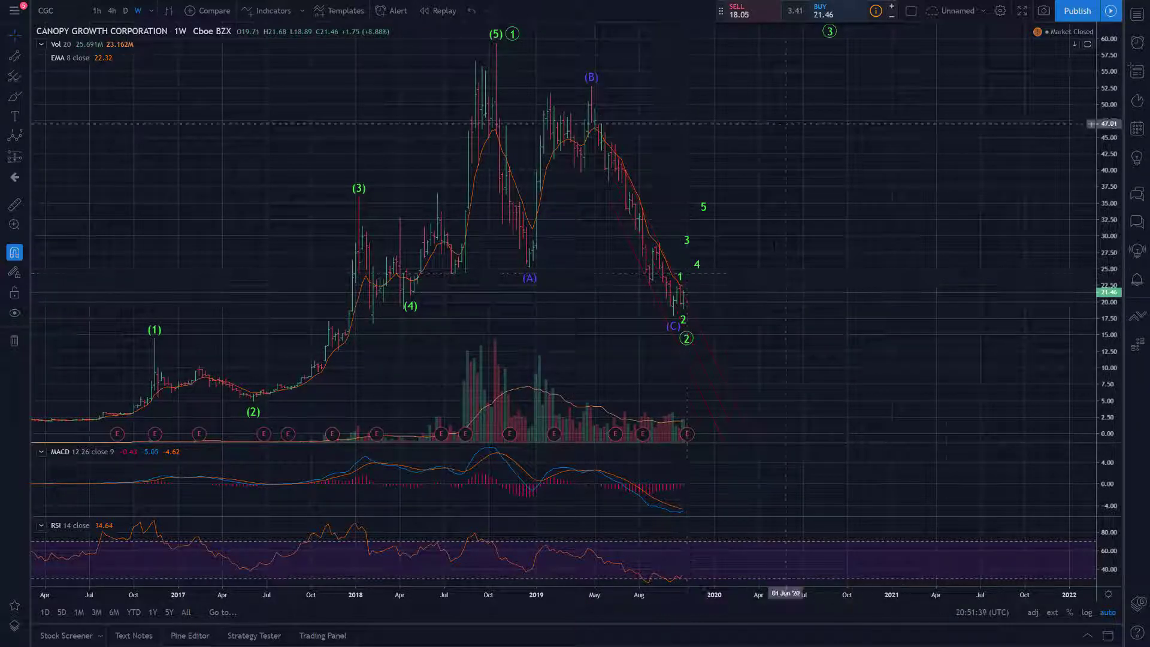
{"action": "mouse_move", "coordinate": [786, 124]}
{"action": "left_mouse_down"}
{"action": "mouse_move", "coordinate": [796, 119]}
{"action": "mouse_move", "coordinate": [783, 118]}
{"action": "left_mouse_up"}
{"action": "left_click_drag", "start_coordinate": [722, 83], "coordinate": [703, 77]}
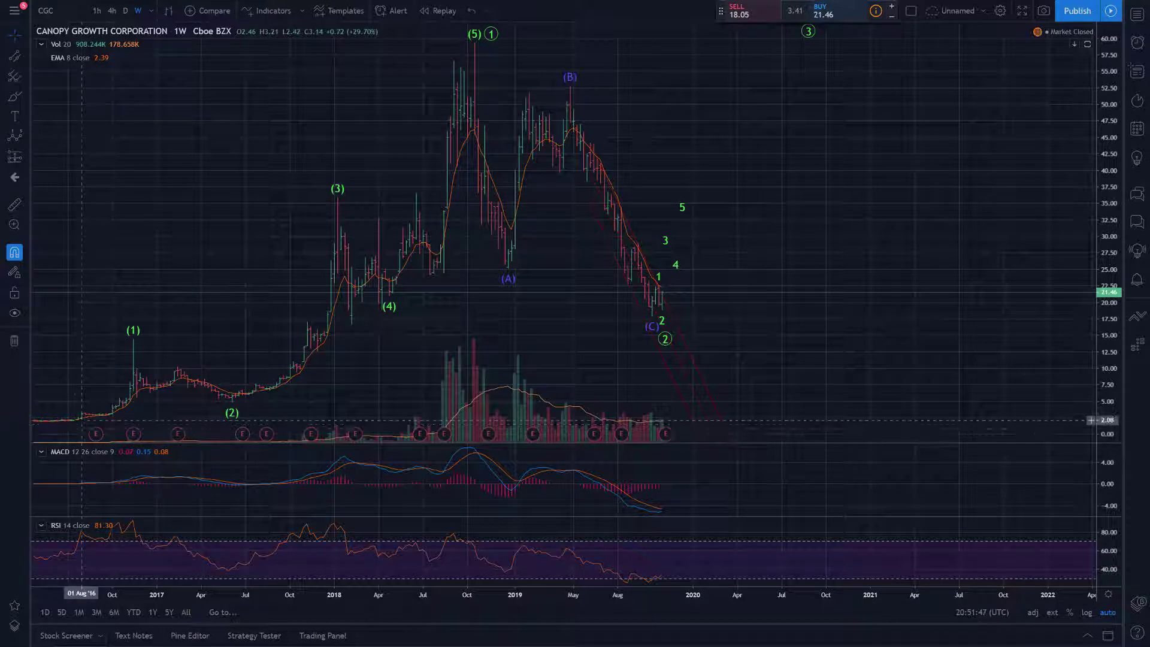
Nudge the circled wave 1 point to 12 Nov 2018 and lower the circled wave 2 point to about 15.70.
{"action": "left_click", "coordinate": [494, 32]}
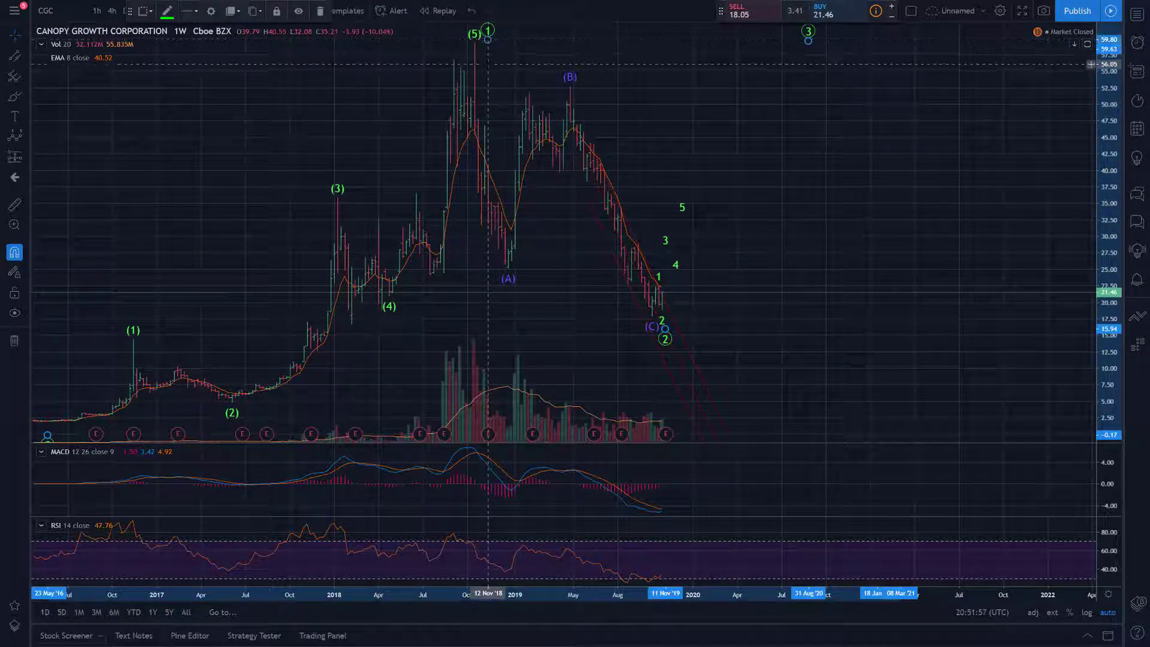
{"action": "left_click", "coordinate": [488, 64]}
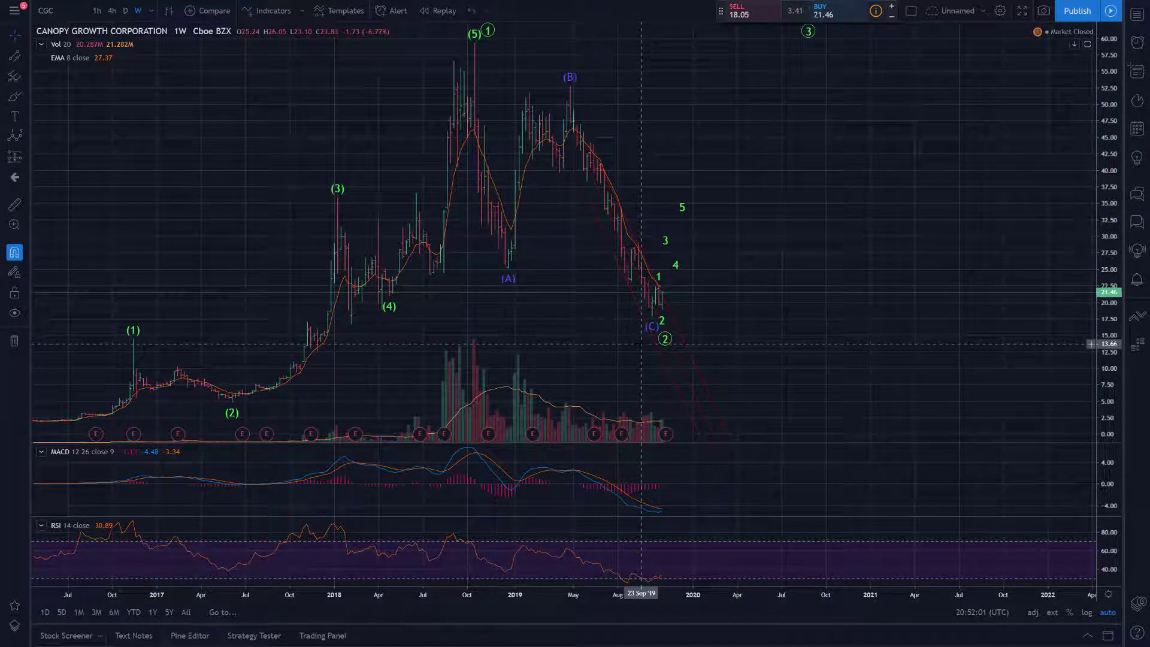
{"action": "mouse_move", "coordinate": [664, 339]}
{"action": "left_mouse_down"}
{"action": "mouse_move", "coordinate": [658, 321]}
{"action": "mouse_move", "coordinate": [665, 330]}
{"action": "left_mouse_up"}
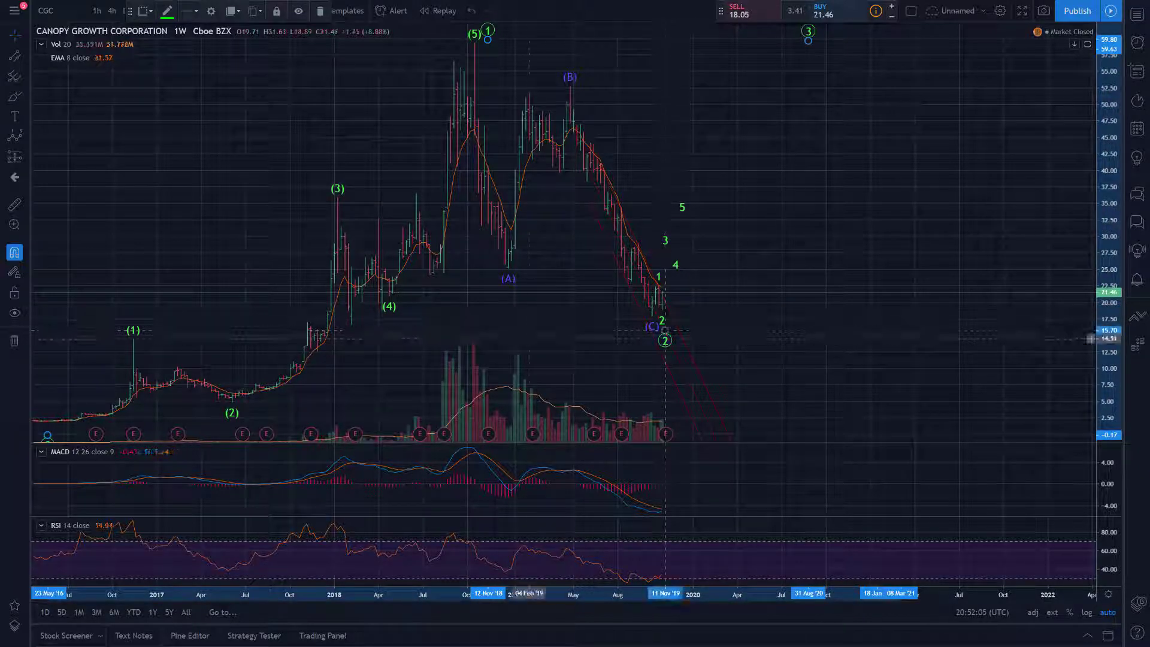
{"action": "left_click", "coordinate": [522, 254]}
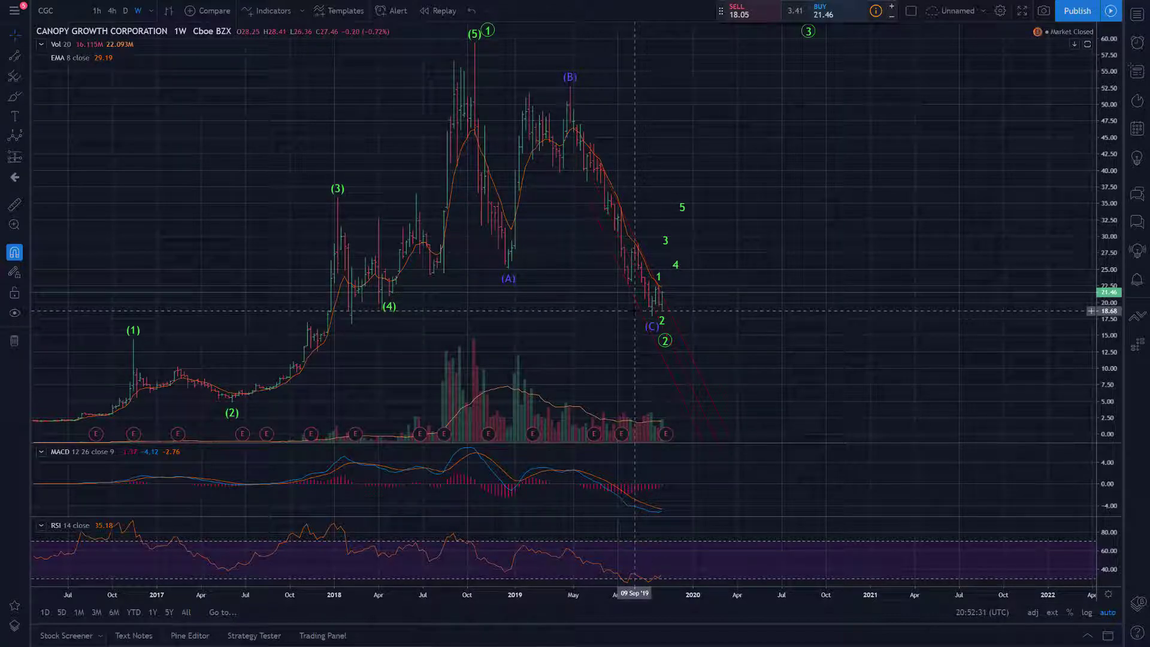
Check a Trend-Based Fib Extension from the wave (5) peak through the (A) low to the (B) high, and delete it.
{"action": "left_click", "coordinate": [24, 76]}
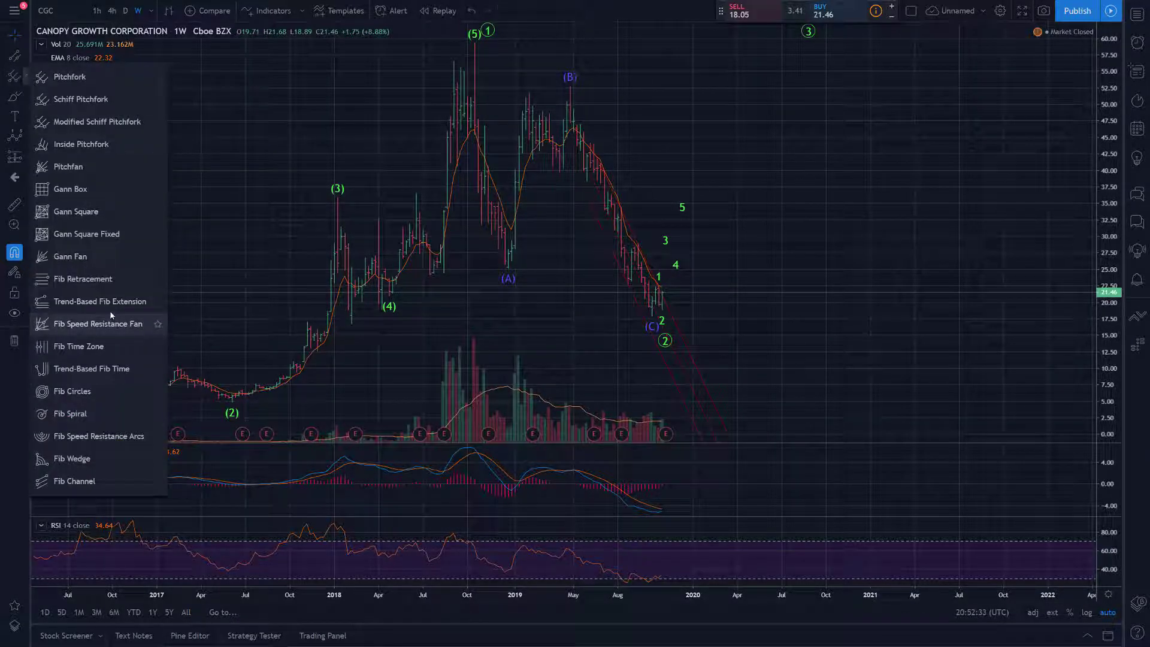
{"action": "left_click", "coordinate": [137, 296]}
{"action": "left_click", "coordinate": [472, 33]}
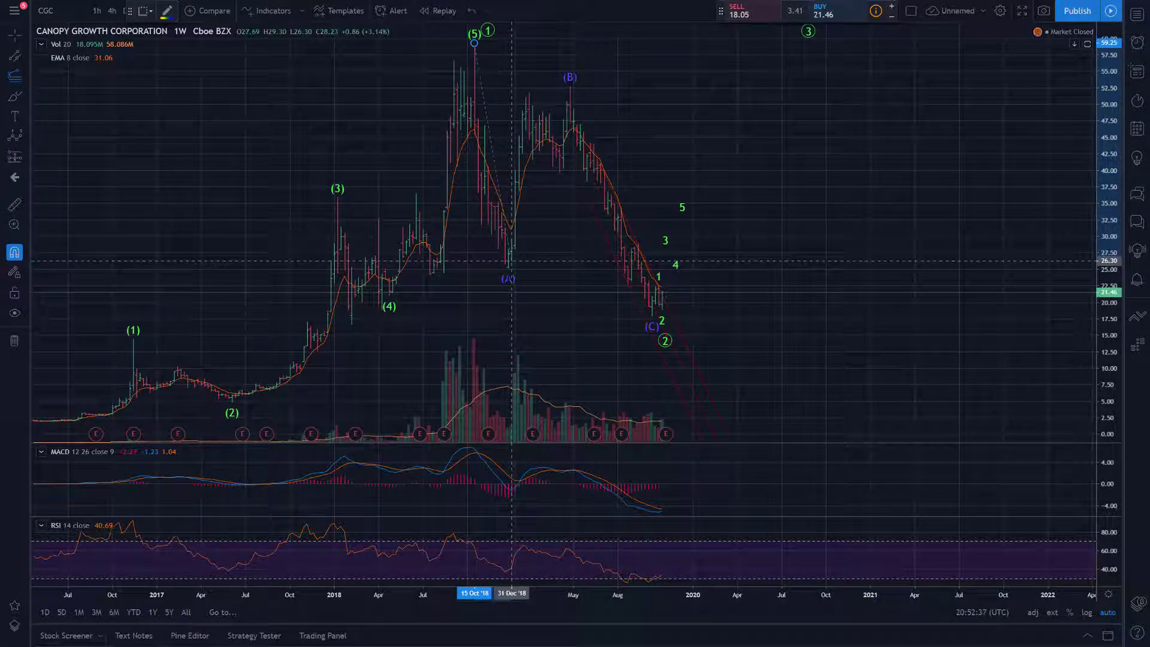
{"action": "left_click", "coordinate": [508, 268]}
{"action": "left_click", "coordinate": [569, 86]}
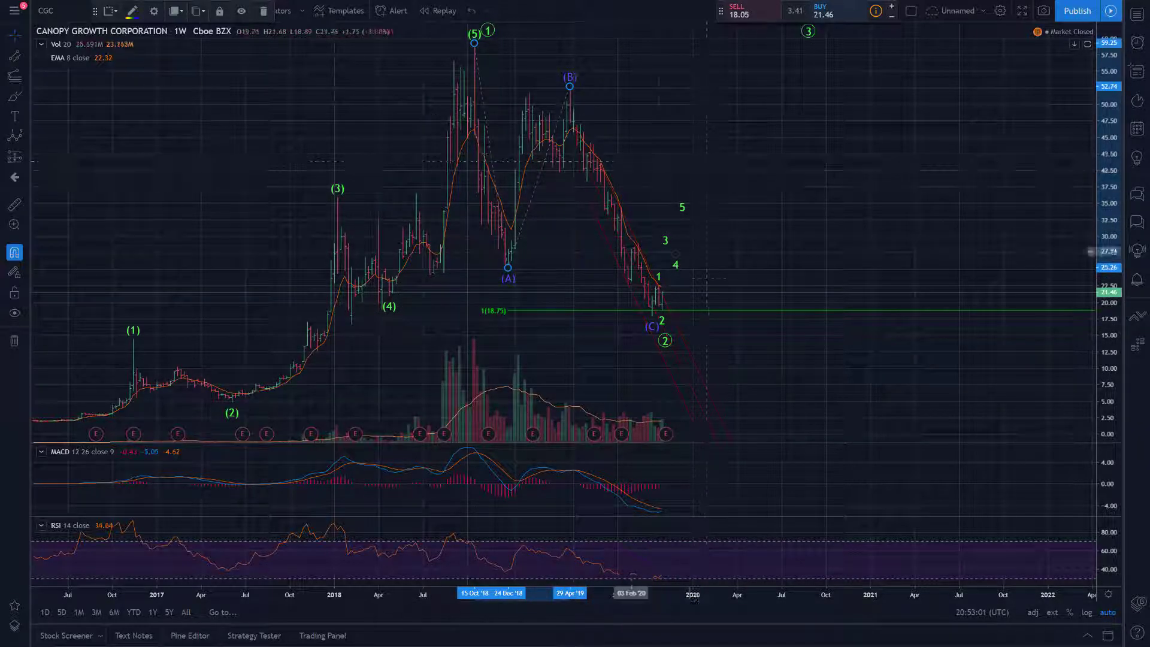
{"action": "key", "text": "Delete"}
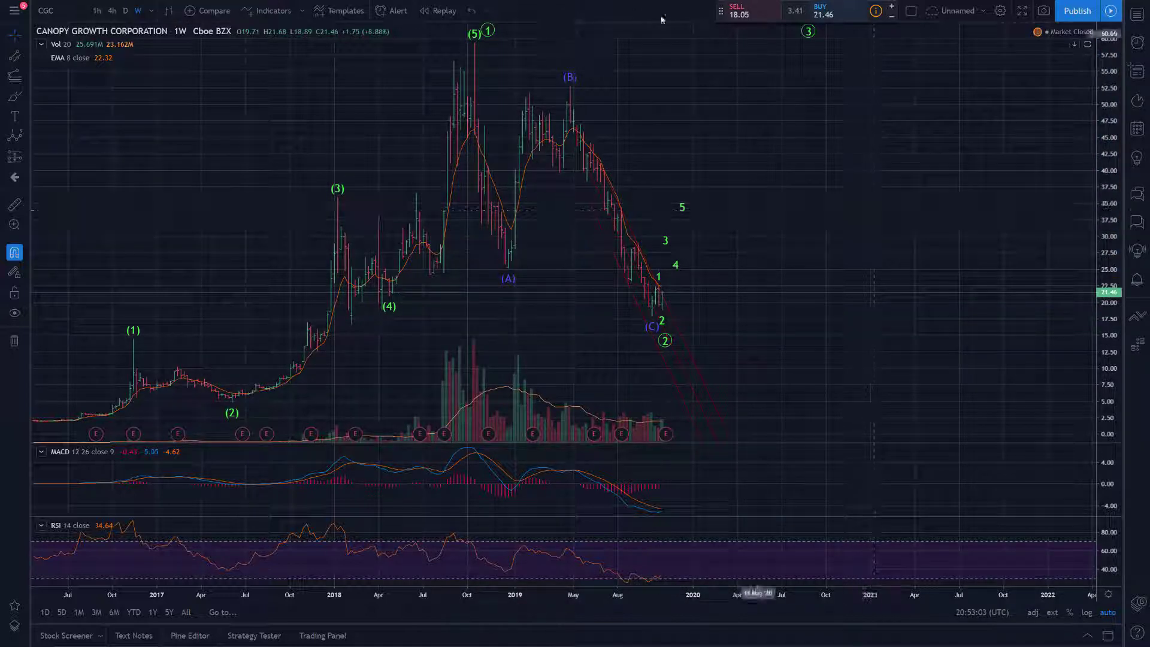
Switch the chart to the daily timeframe to show the decline from wave (B) to wave (C).
{"action": "left_click", "coordinate": [125, 11]}
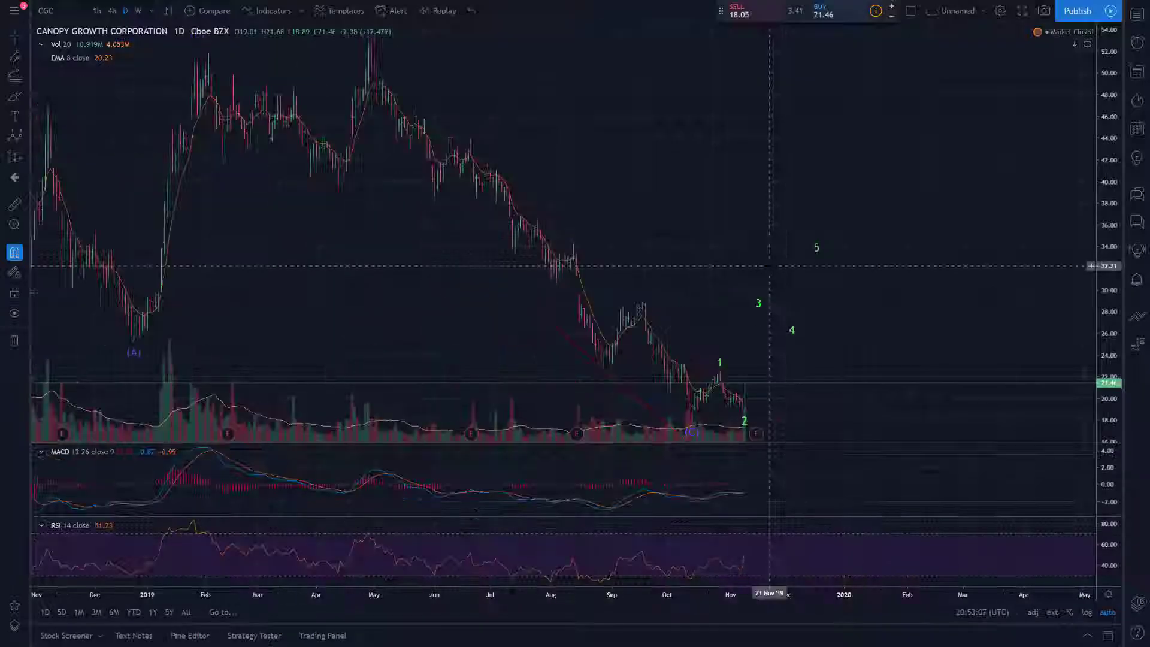
{"action": "left_click_drag", "start_coordinate": [791, 258], "coordinate": [627, 56]}
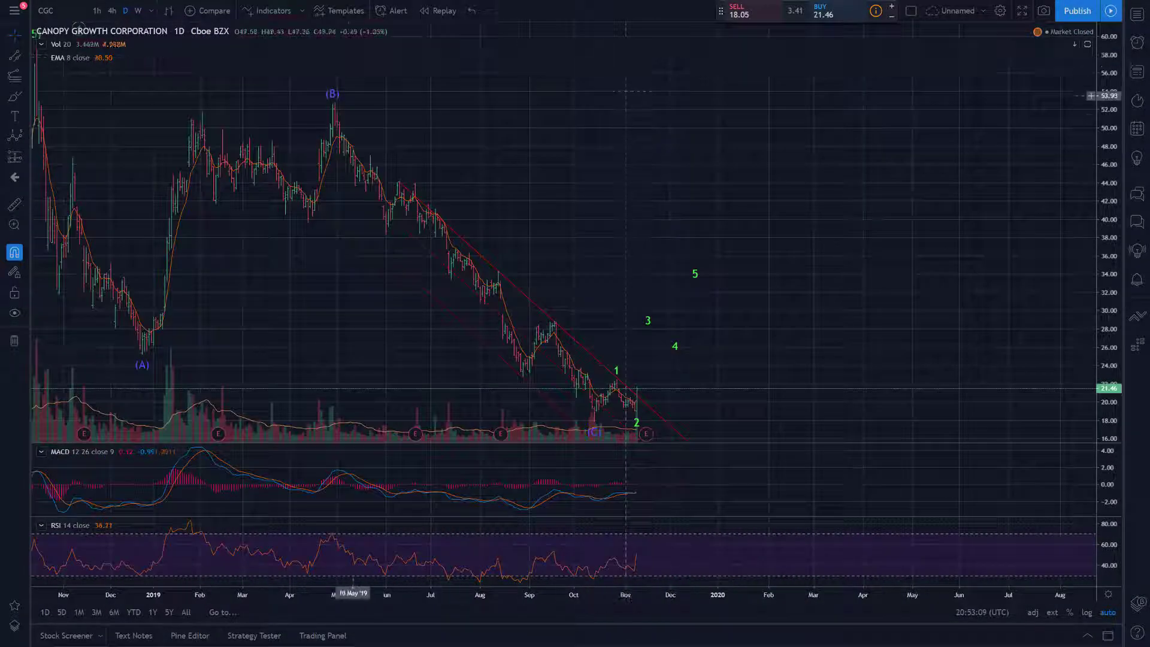
{"action": "left_click_drag", "start_coordinate": [605, 98], "coordinate": [843, 161]}
{"action": "scroll", "coordinate": [839, 161], "scroll_direction": "up", "scroll_amount": 4}
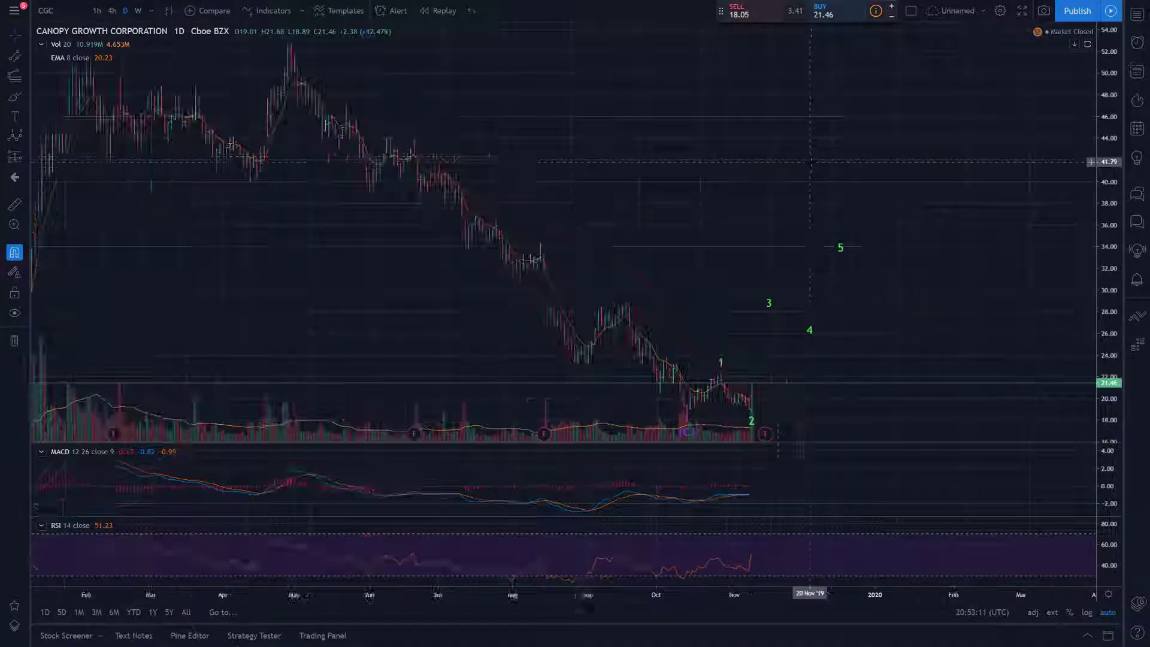
{"action": "left_click_drag", "start_coordinate": [767, 135], "coordinate": [647, 102]}
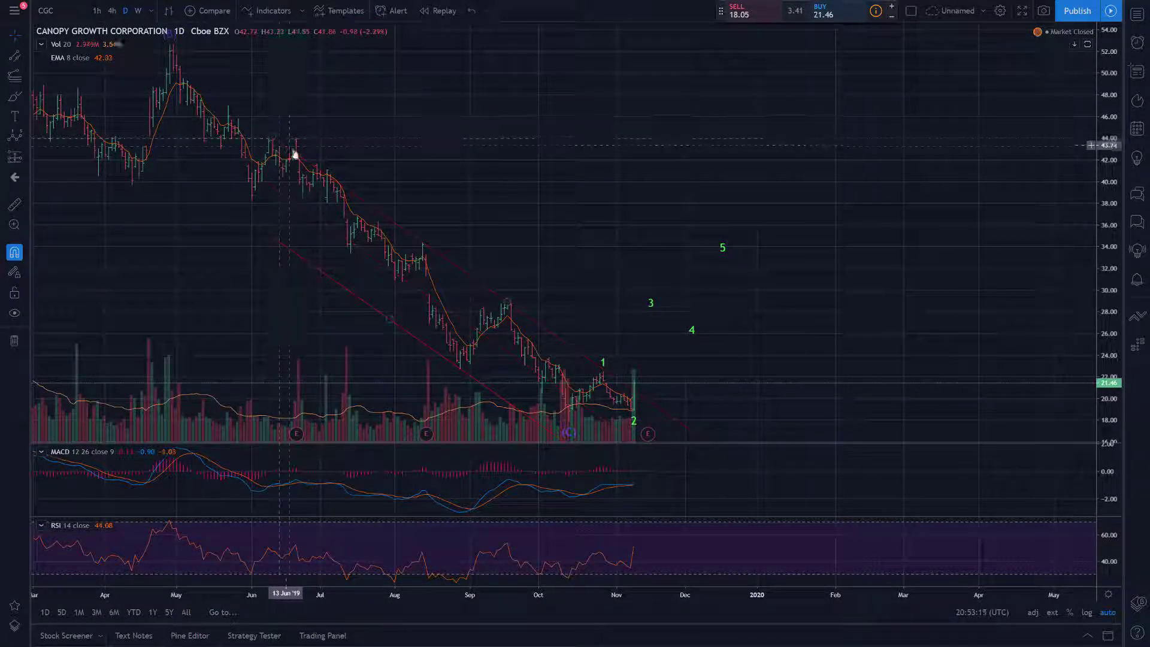
{"action": "left_click_drag", "start_coordinate": [113, 252], "coordinate": [200, 278]}
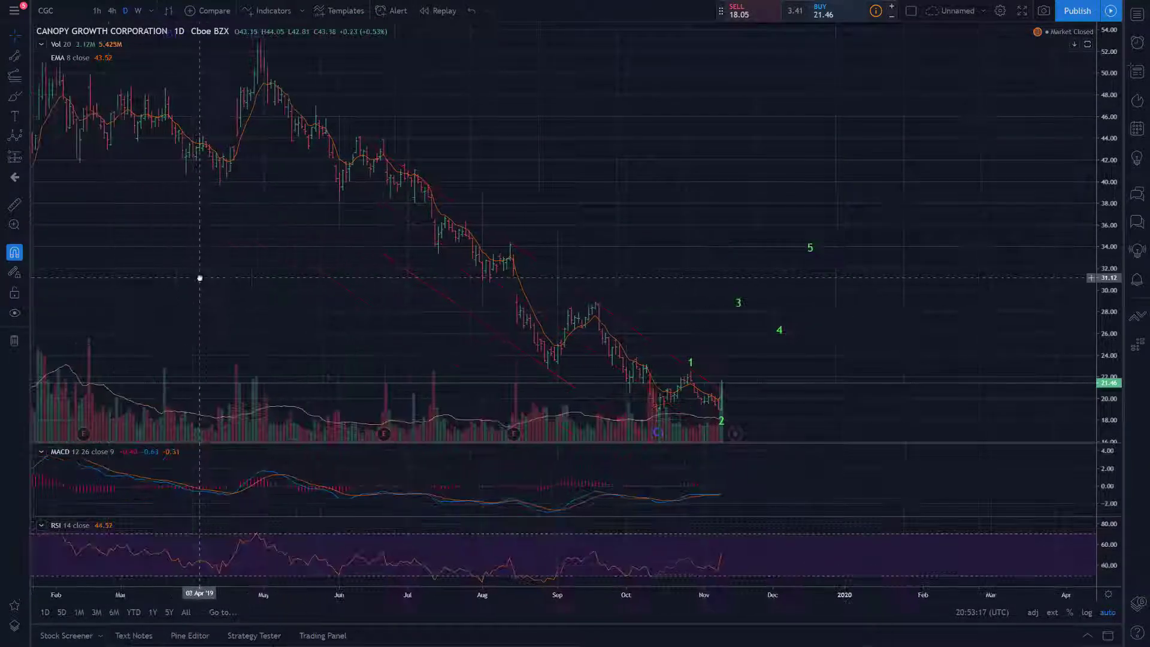
Draw an Elliott Impulse Wave (12345) down from the 30 Apr 2019 high, placing wave 3 at 28 Aug, wave 4 at 18 Sep and wave 5 at about 18.28.
{"action": "left_click", "coordinate": [16, 137]}
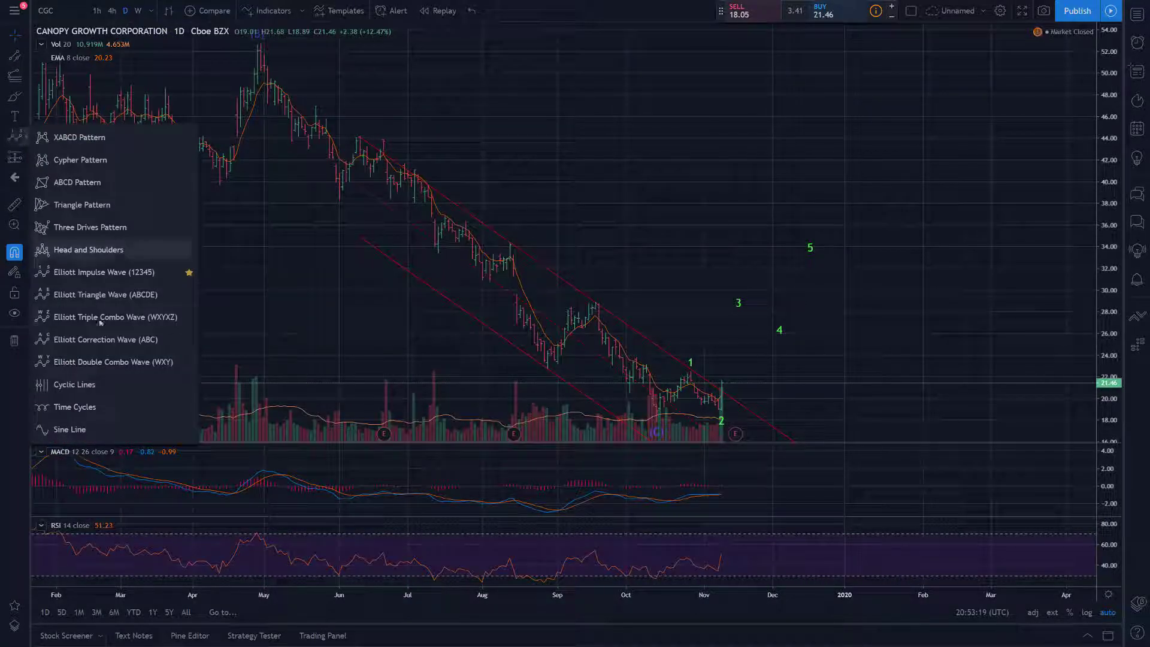
{"action": "left_click", "coordinate": [108, 273]}
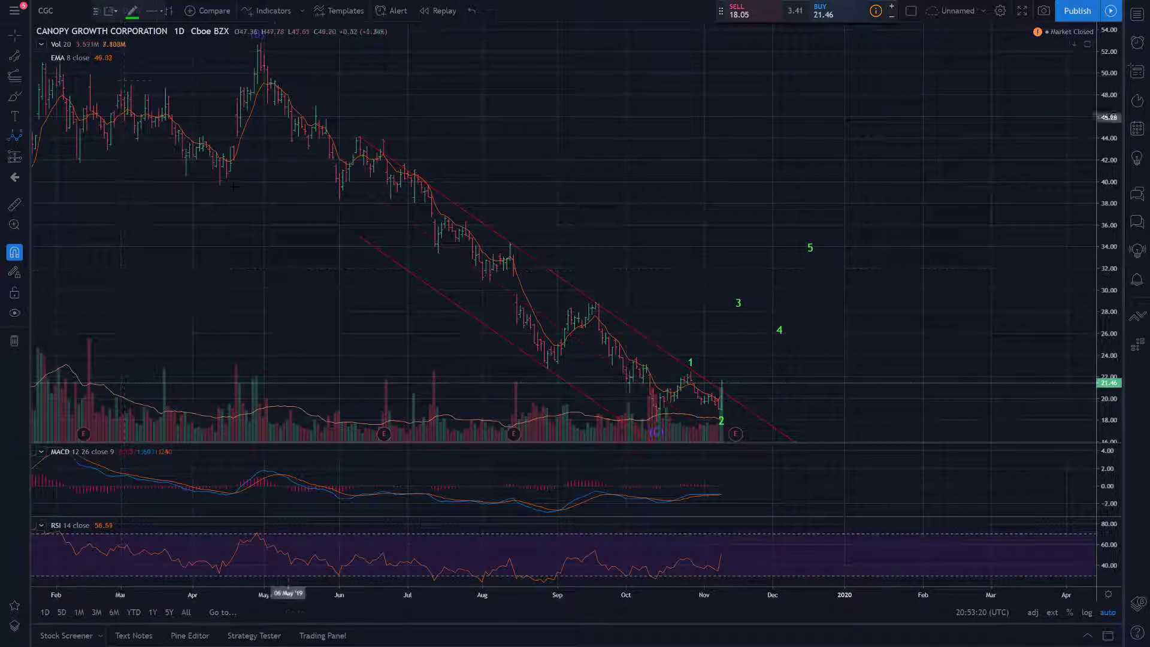
{"action": "left_click", "coordinate": [261, 43]}
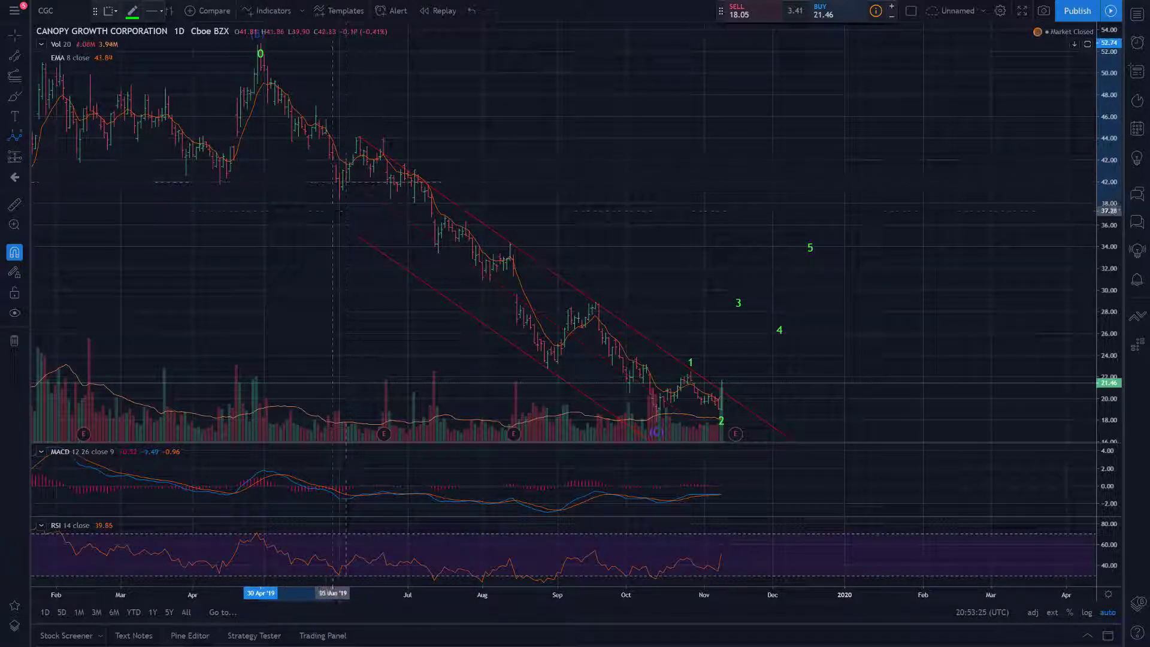
{"action": "left_click", "coordinate": [340, 90]}
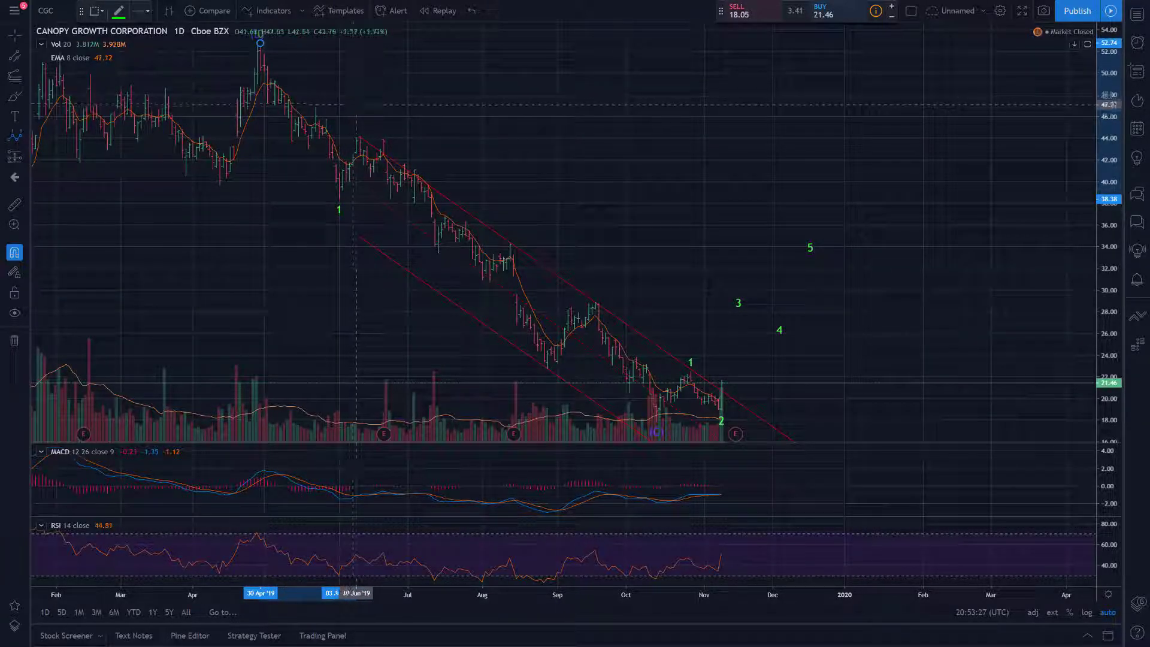
{"action": "left_click", "coordinate": [360, 137]}
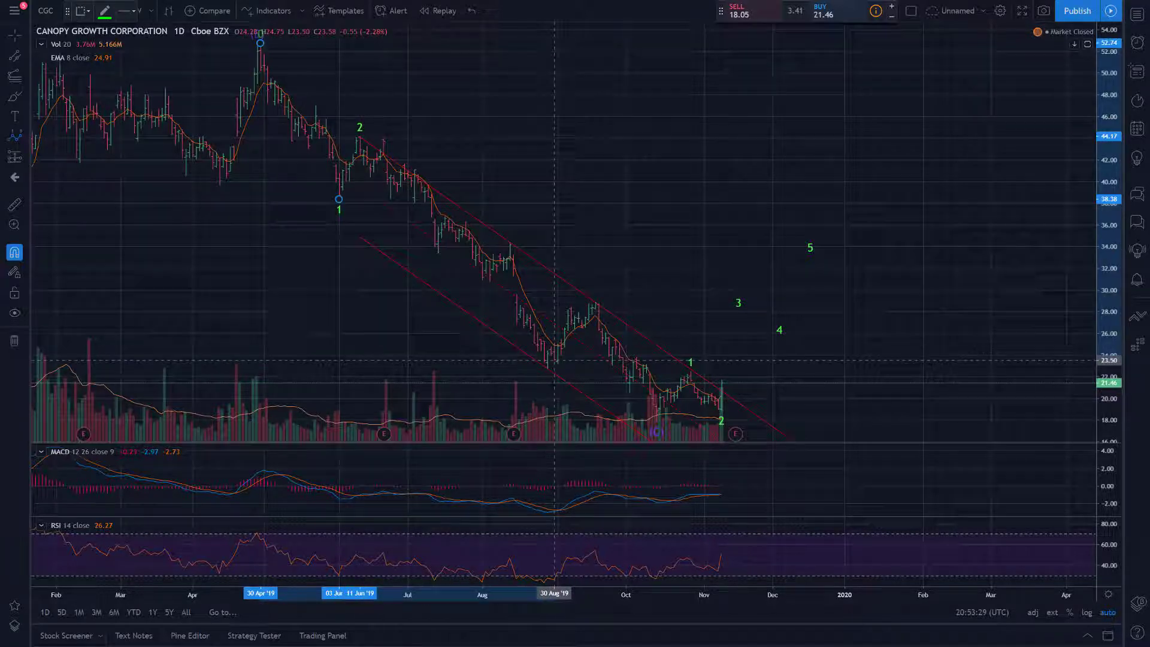
{"action": "left_click", "coordinate": [547, 368]}
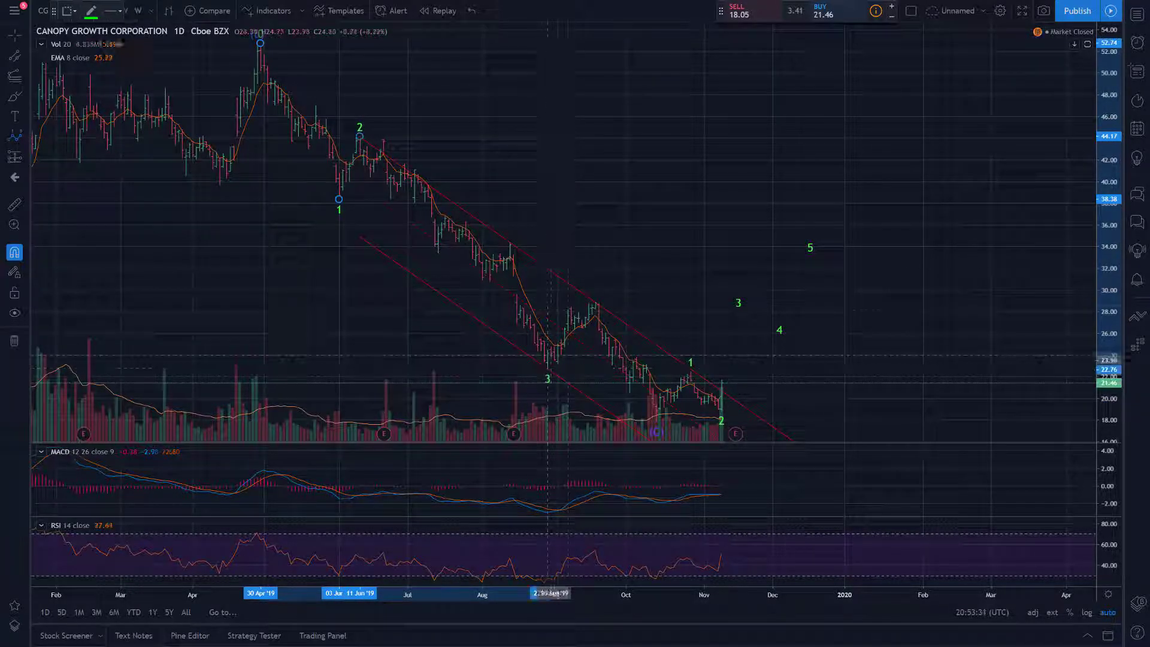
{"action": "left_click", "coordinate": [595, 304]}
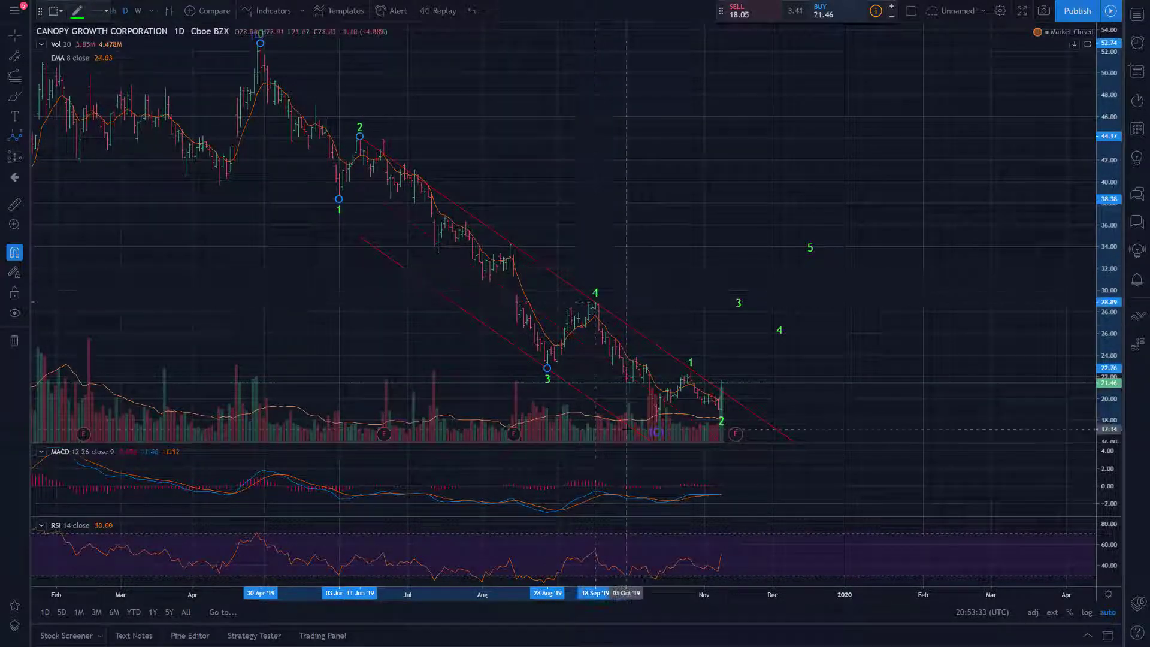
{"action": "left_click", "coordinate": [642, 417]}
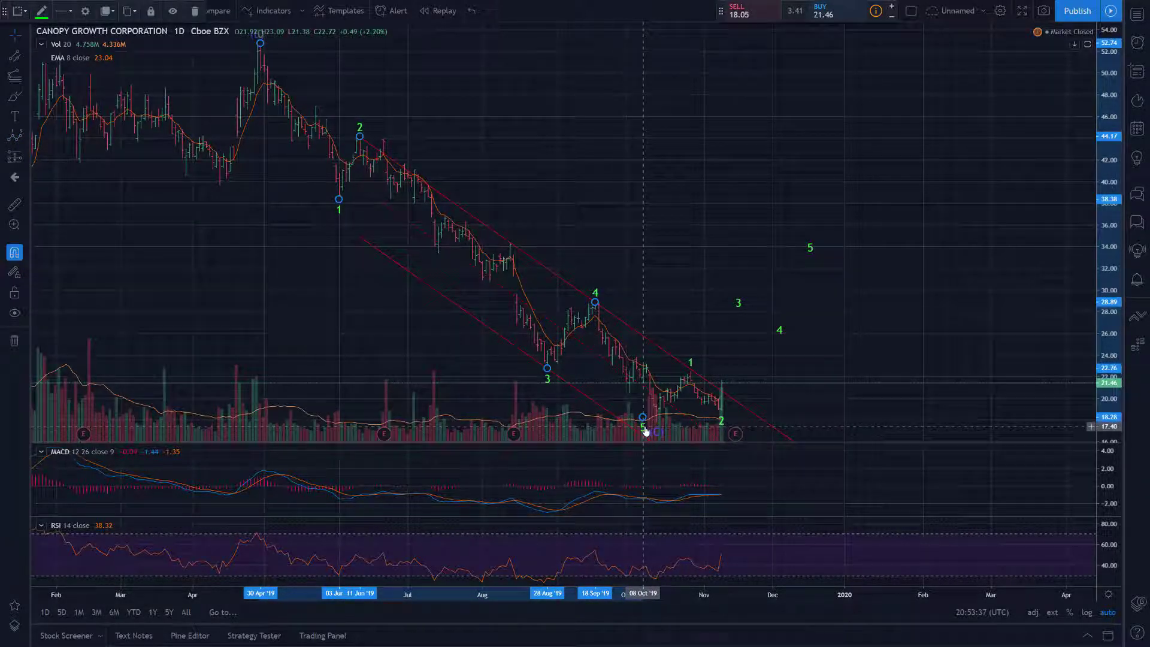
Try the Intermediate degree on the new impulse wave and set it back to Minor.
{"action": "right_click", "coordinate": [645, 431]}
{"action": "mouse_move", "coordinate": [680, 628]}
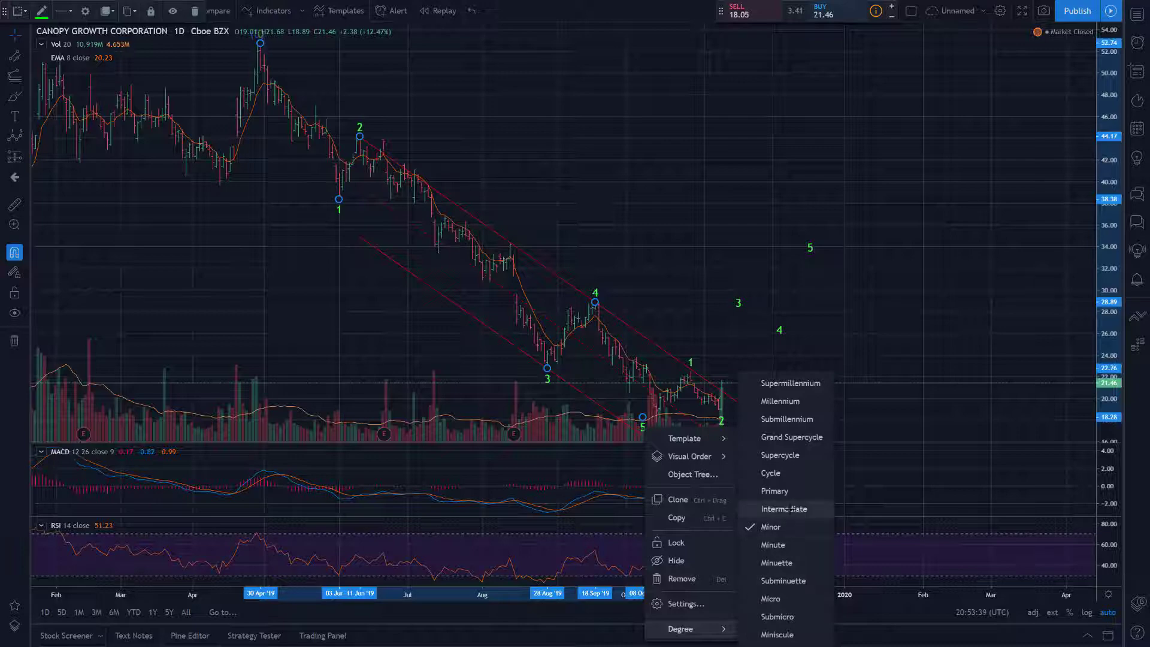
{"action": "left_click", "coordinate": [790, 509]}
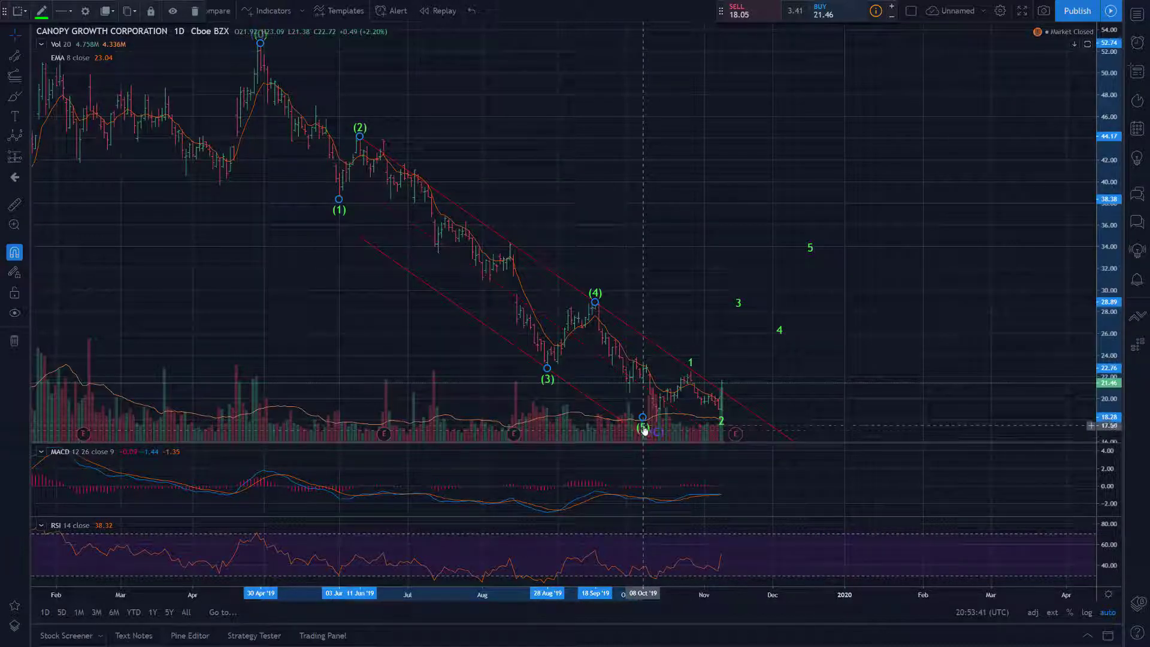
{"action": "right_click", "coordinate": [644, 430]}
{"action": "mouse_move", "coordinate": [722, 626]}
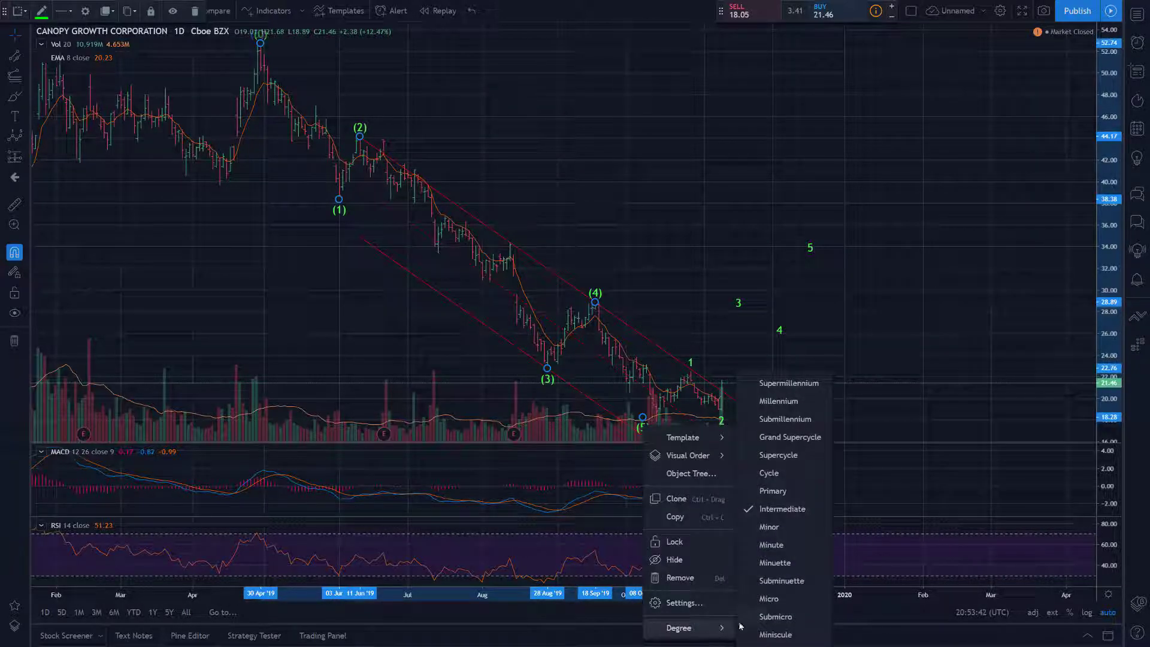
{"action": "left_click", "coordinate": [792, 527]}
Shift the new impulse wave's point 5 to 9 Oct 2019 at about 18.33, beside the (C) label.
{"action": "left_click", "coordinate": [661, 430]}
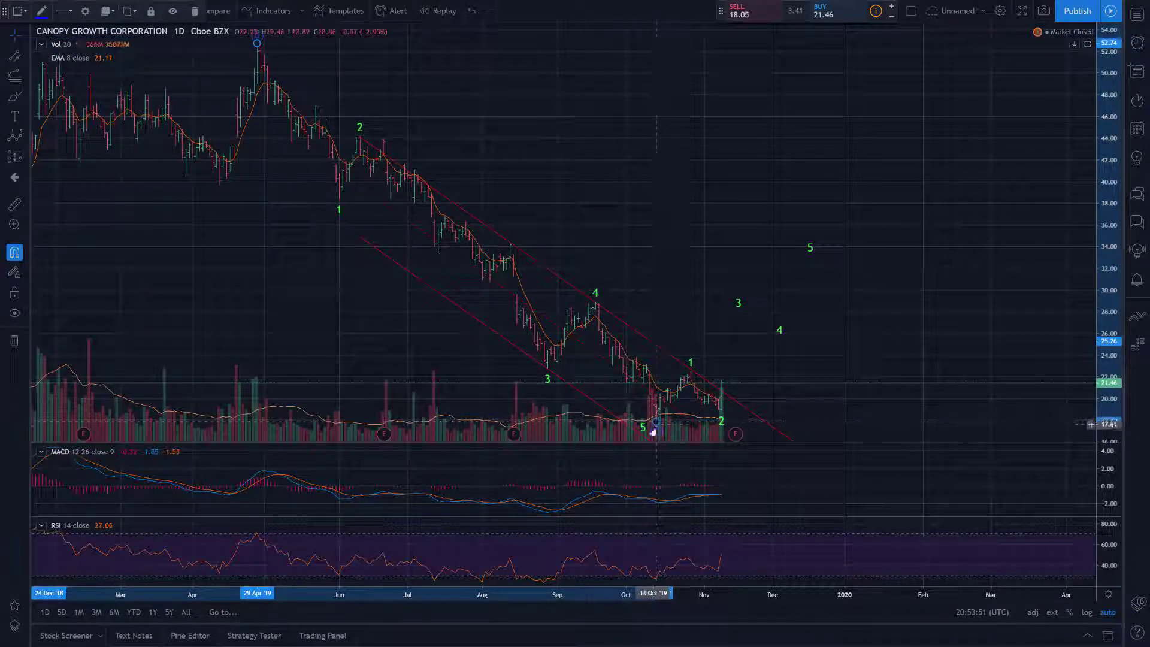
{"action": "left_click", "coordinate": [642, 426]}
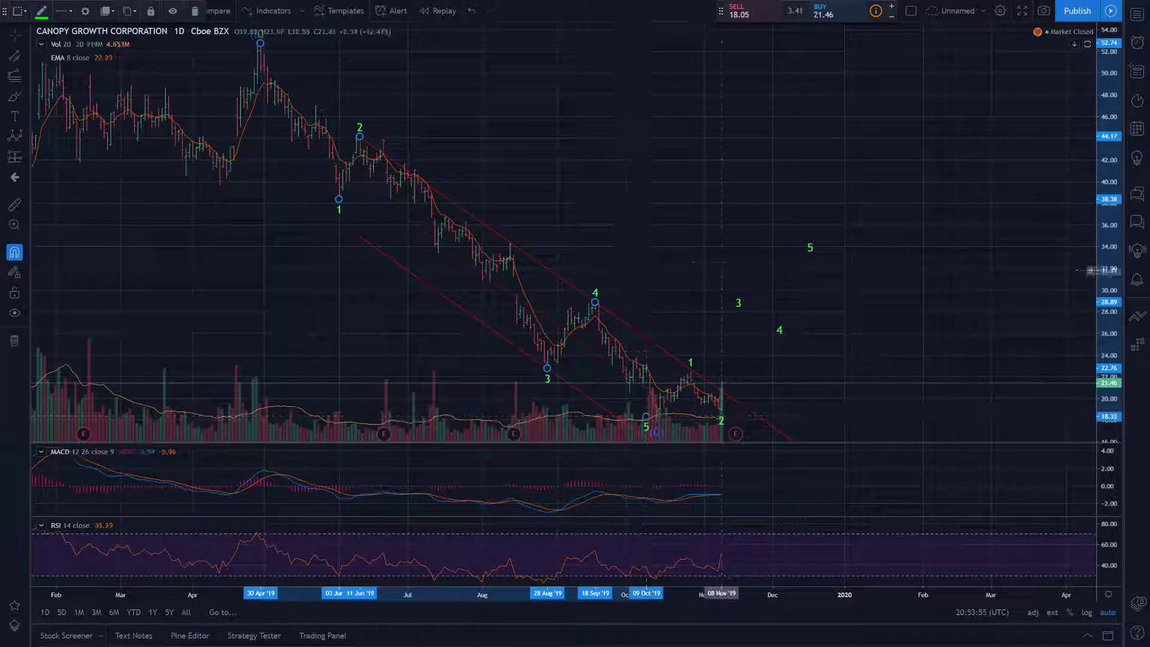
{"action": "left_click", "coordinate": [722, 271]}
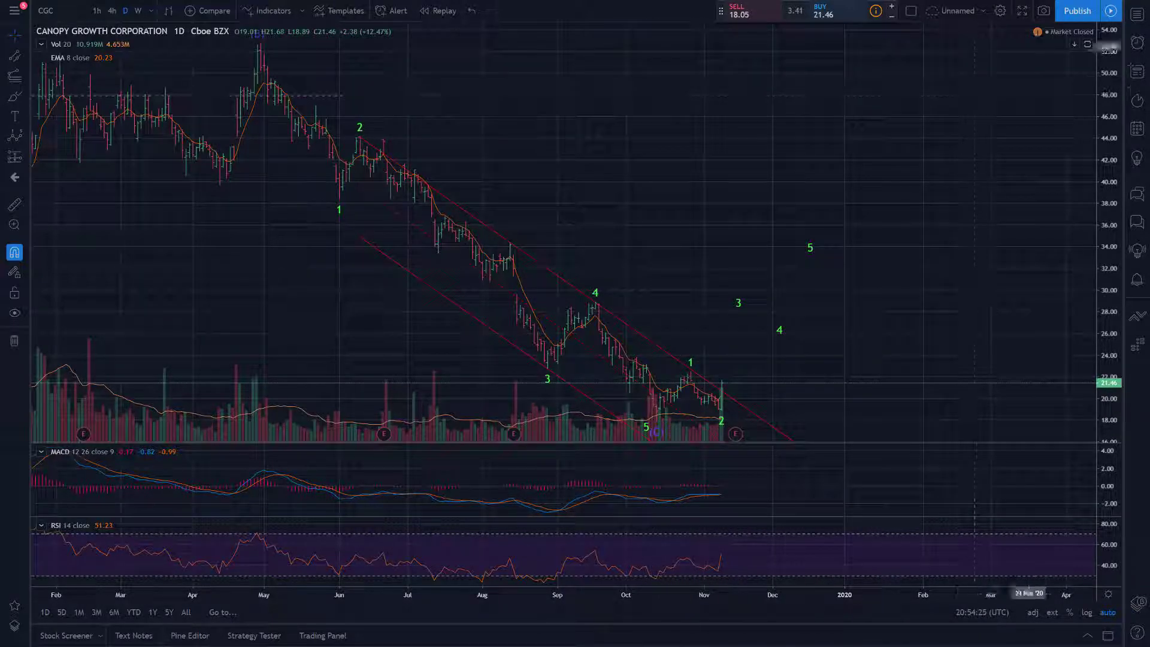
{"action": "left_click", "coordinate": [653, 440]}
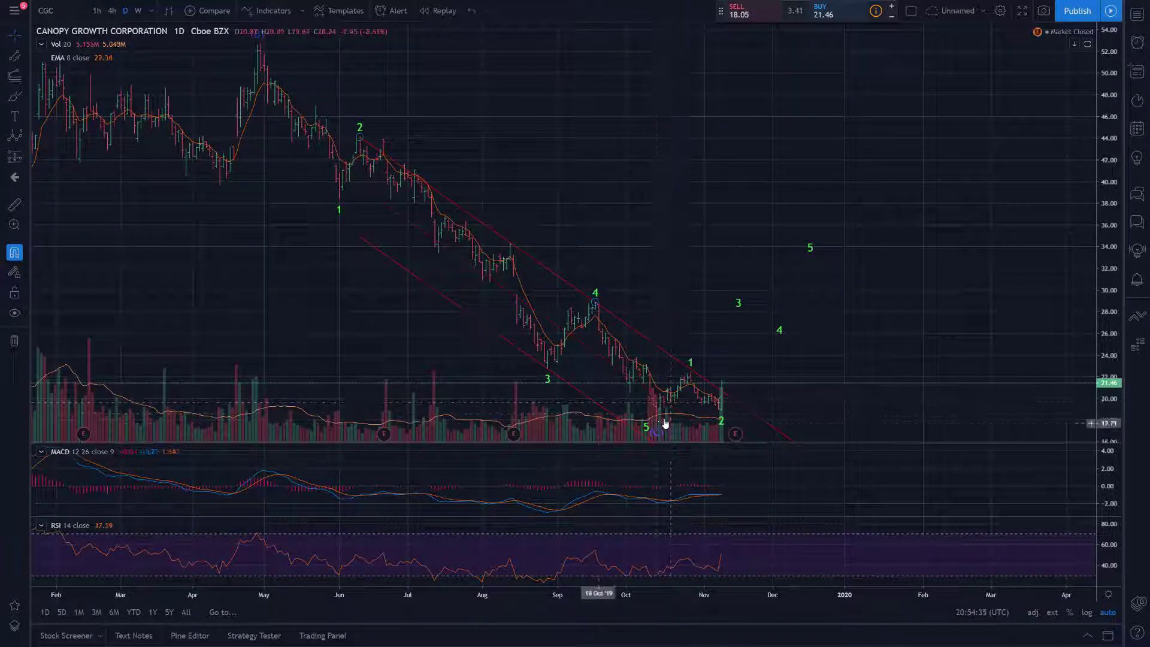
Switch the chart to the 4-hour timeframe to show the recent price action around waves 1 and 2.
{"action": "left_click_drag", "start_coordinate": [701, 149], "coordinate": [801, 114]}
{"action": "scroll", "coordinate": [780, 246], "scroll_direction": "up", "scroll_amount": 3}
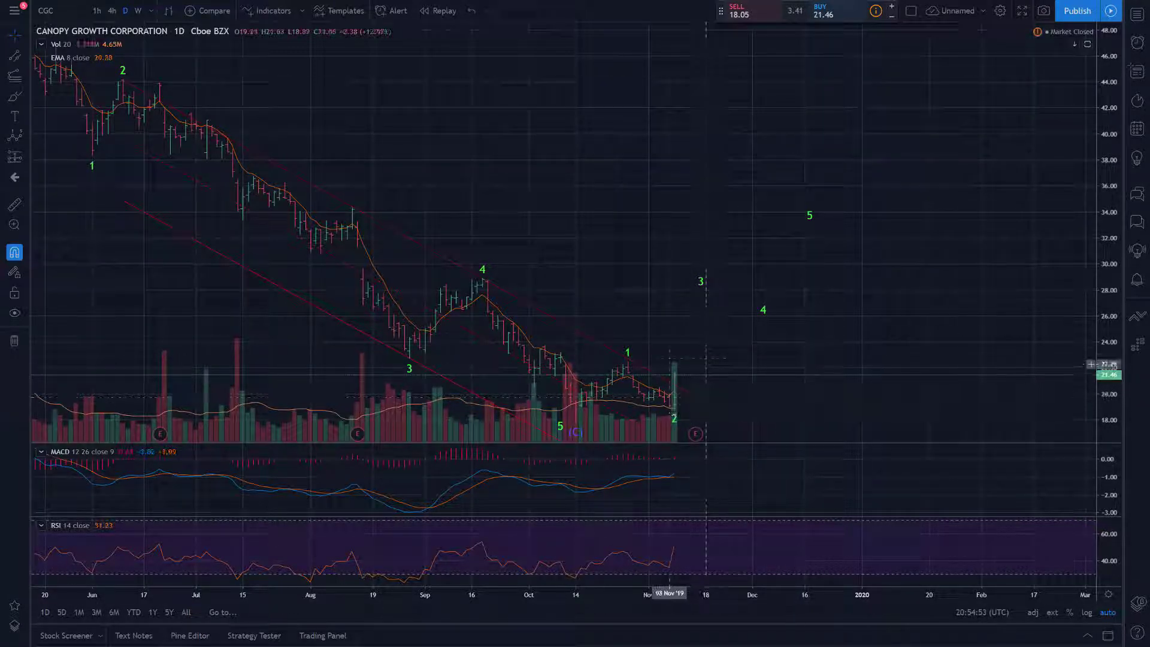
{"action": "scroll", "coordinate": [723, 120], "scroll_direction": "up", "scroll_amount": 3}
{"action": "scroll", "coordinate": [716, 272], "scroll_direction": "up", "scroll_amount": 4}
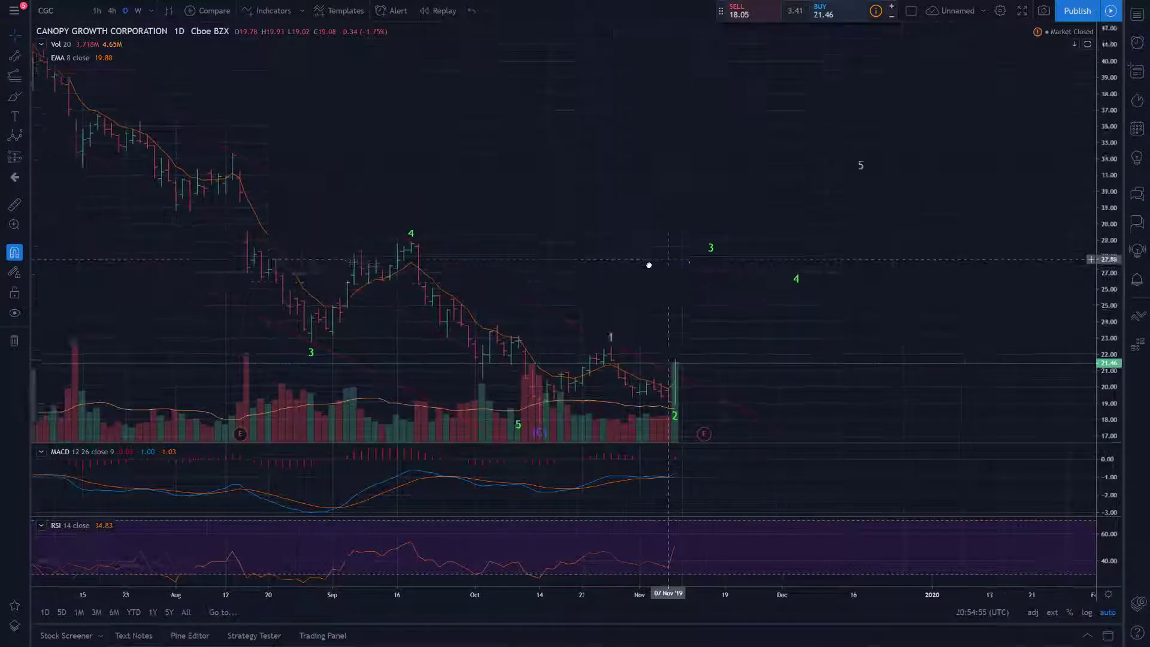
{"action": "left_click_drag", "start_coordinate": [694, 217], "coordinate": [654, 213]}
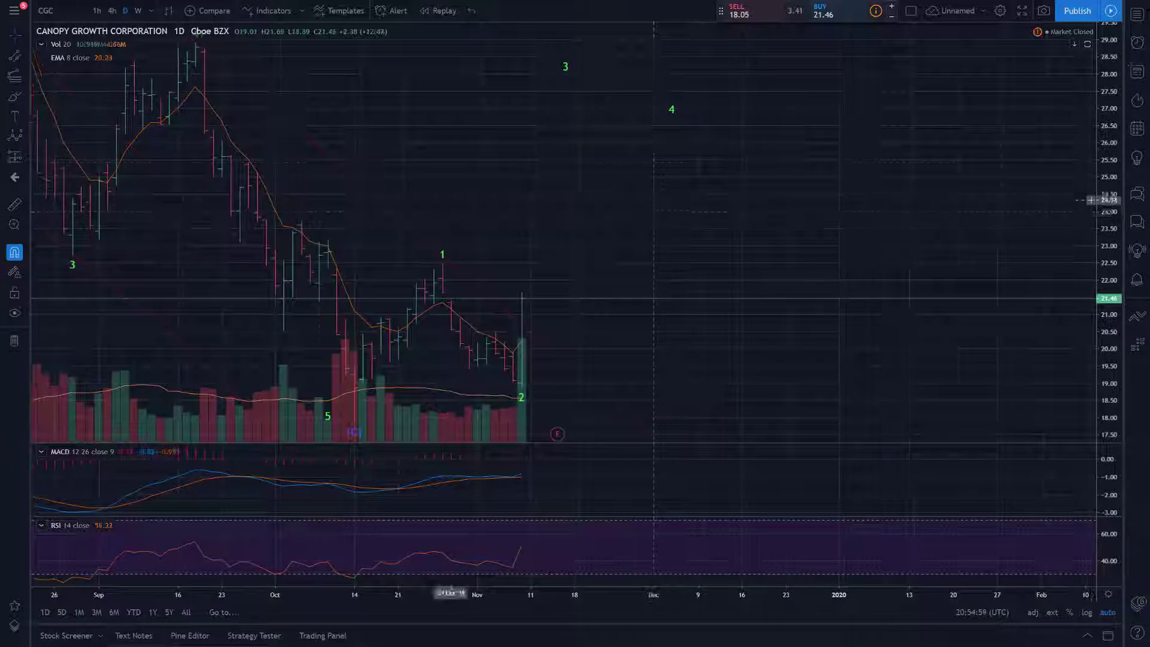
{"action": "left_click", "coordinate": [112, 12]}
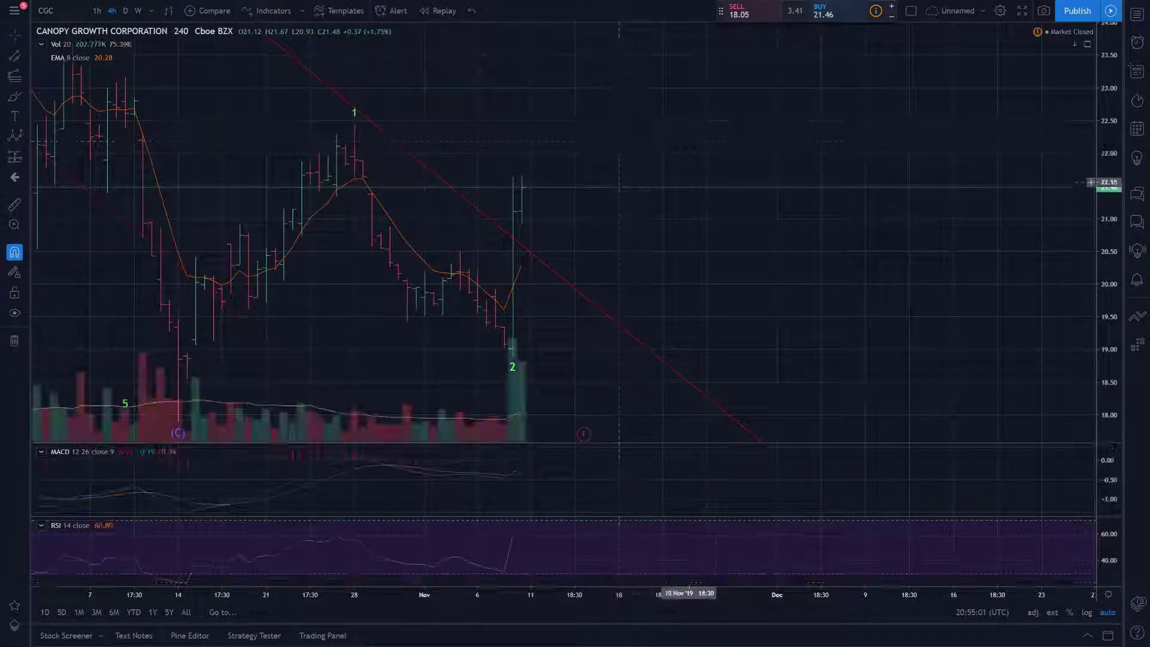
Draw an Elliott Impulse Wave (12345) from the 14 Oct 2019 low at 17.90, with points 1 to 5 at 20.41, 19.14, 22.02, 21.33 and 22.14.
{"action": "mouse_move", "coordinate": [763, 253]}
{"action": "left_mouse_down"}
{"action": "mouse_move", "coordinate": [627, 178]}
{"action": "mouse_move", "coordinate": [810, 177]}
{"action": "mouse_move", "coordinate": [642, 203]}
{"action": "mouse_move", "coordinate": [675, 190]}
{"action": "left_mouse_up"}
{"action": "scroll", "coordinate": [810, 178], "scroll_direction": "up", "scroll_amount": 3}
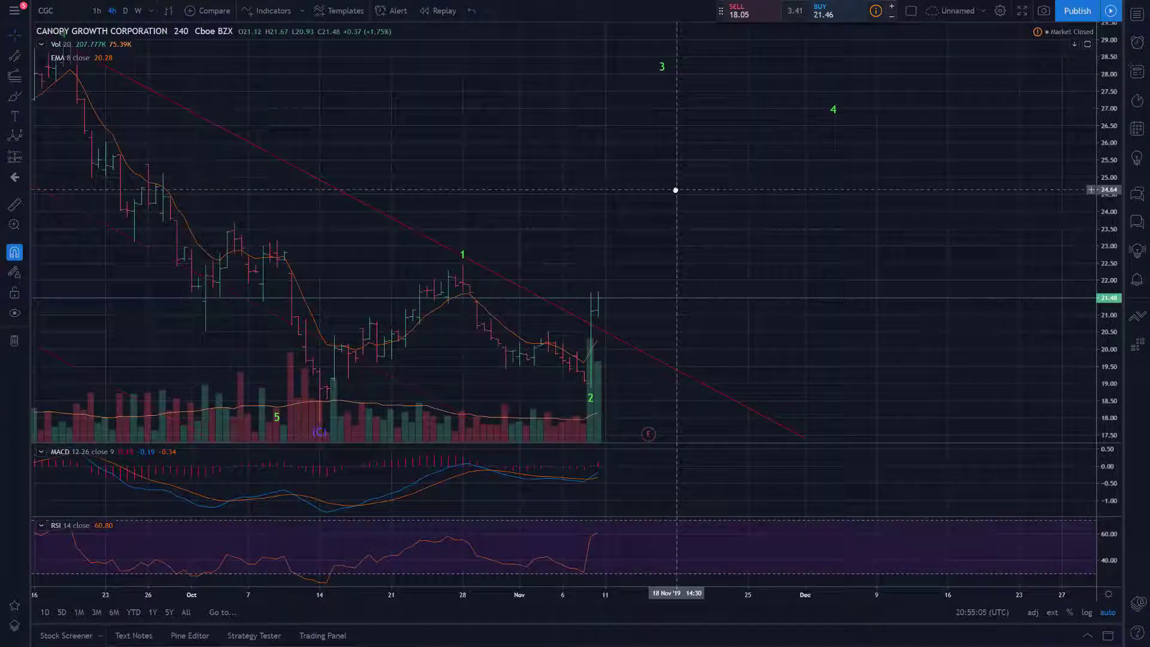
{"action": "left_click", "coordinate": [13, 135]}
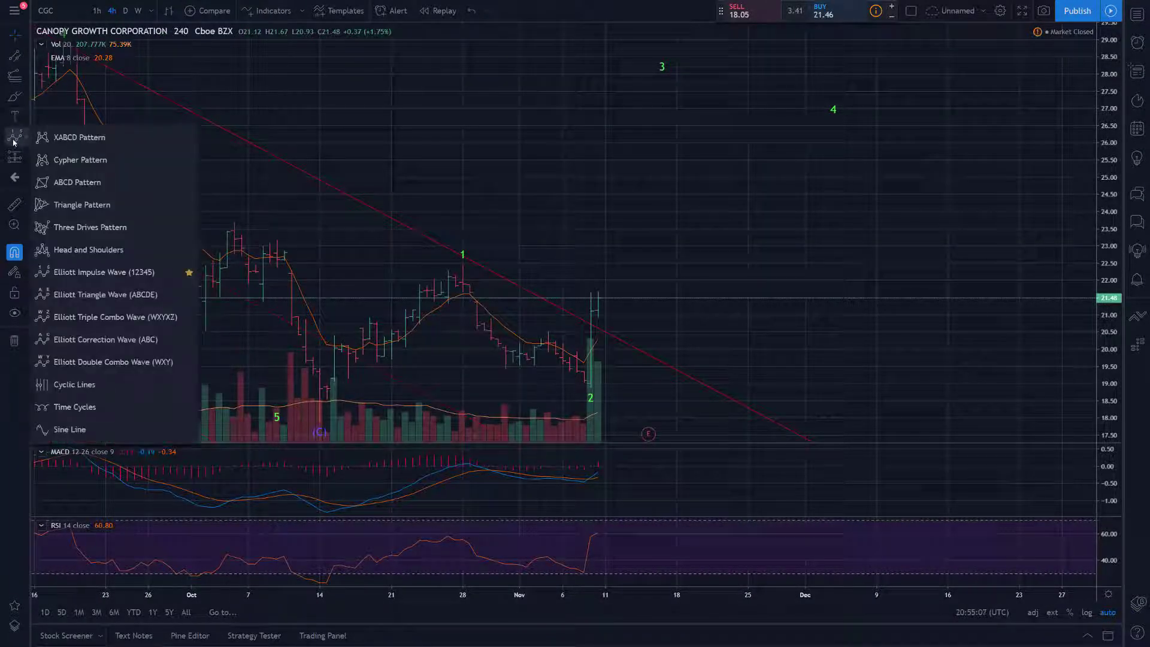
{"action": "left_click", "coordinate": [90, 293]}
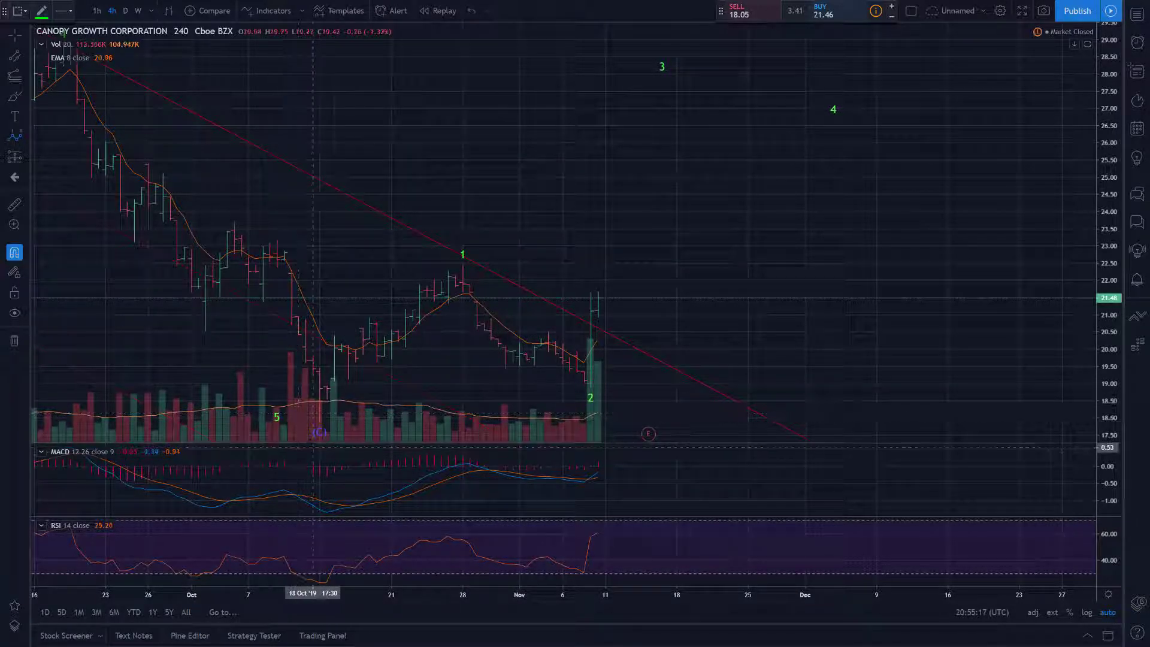
{"action": "left_click", "coordinate": [319, 421]}
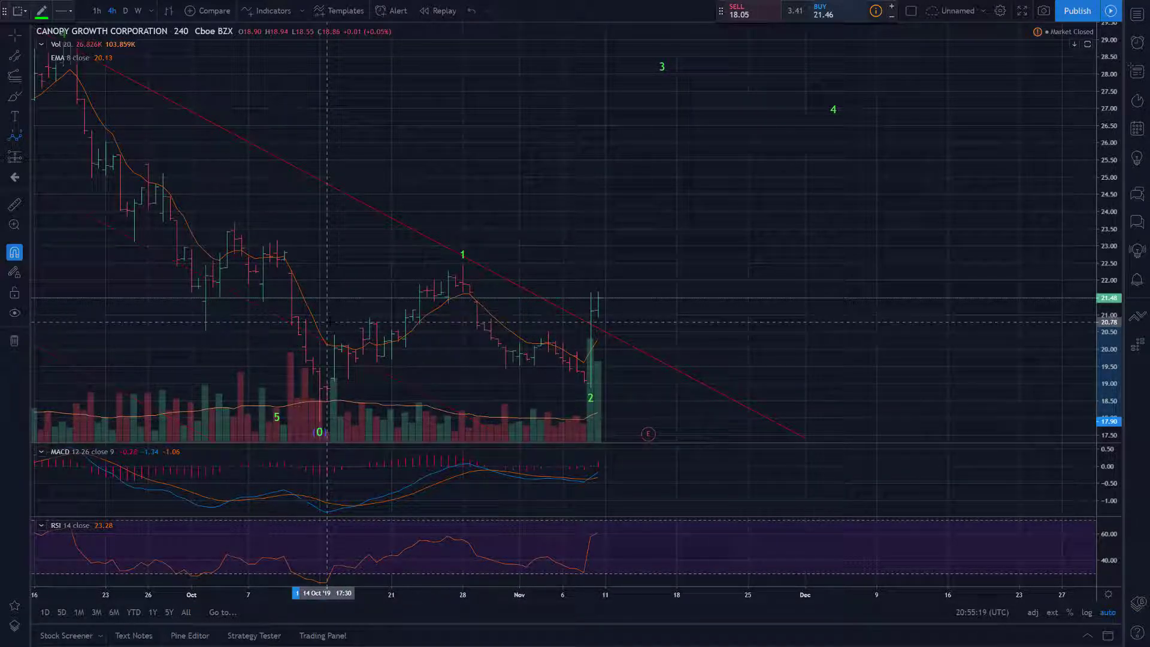
{"action": "left_click", "coordinate": [334, 334]}
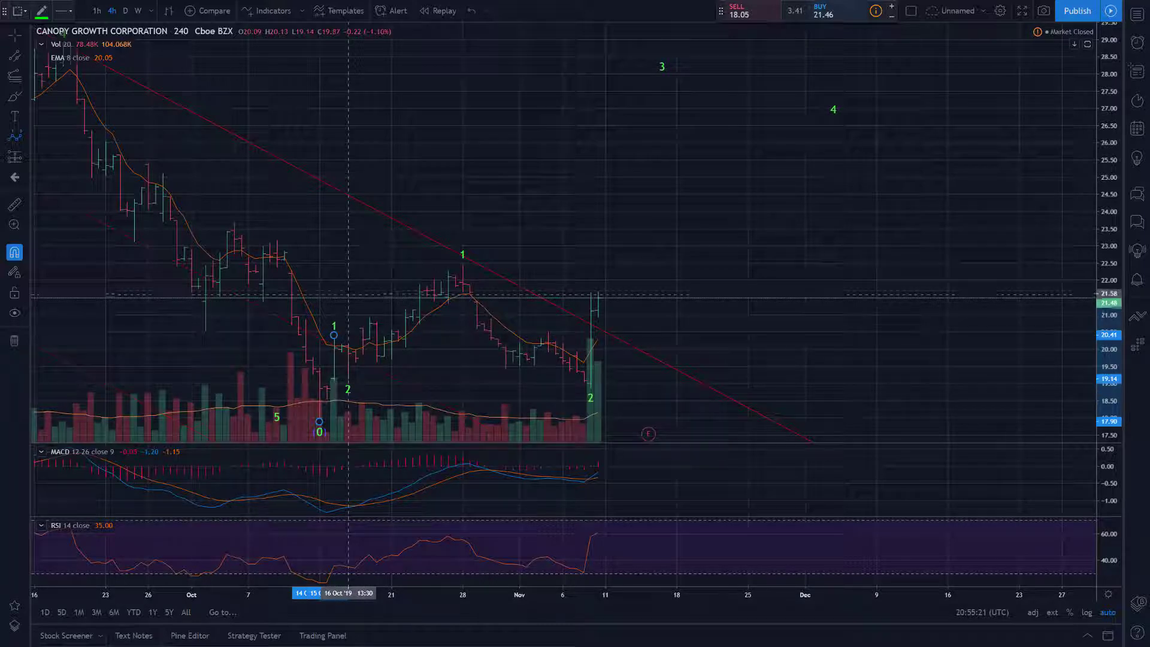
{"action": "left_click", "coordinate": [349, 378]}
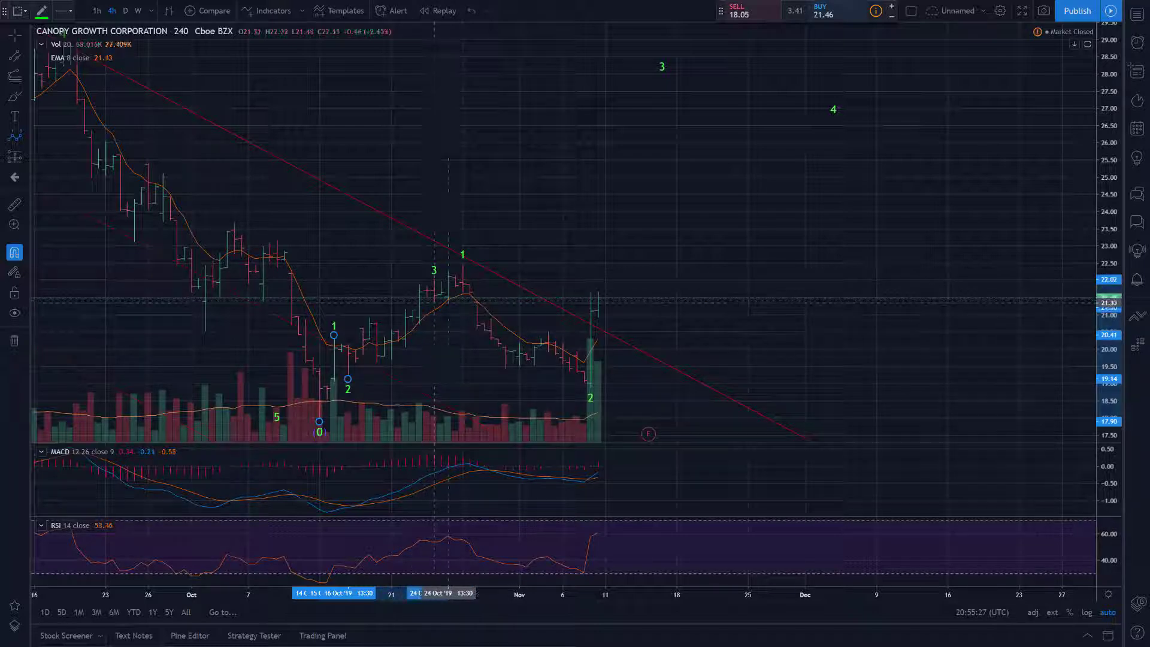
{"action": "left_click", "coordinate": [434, 280]}
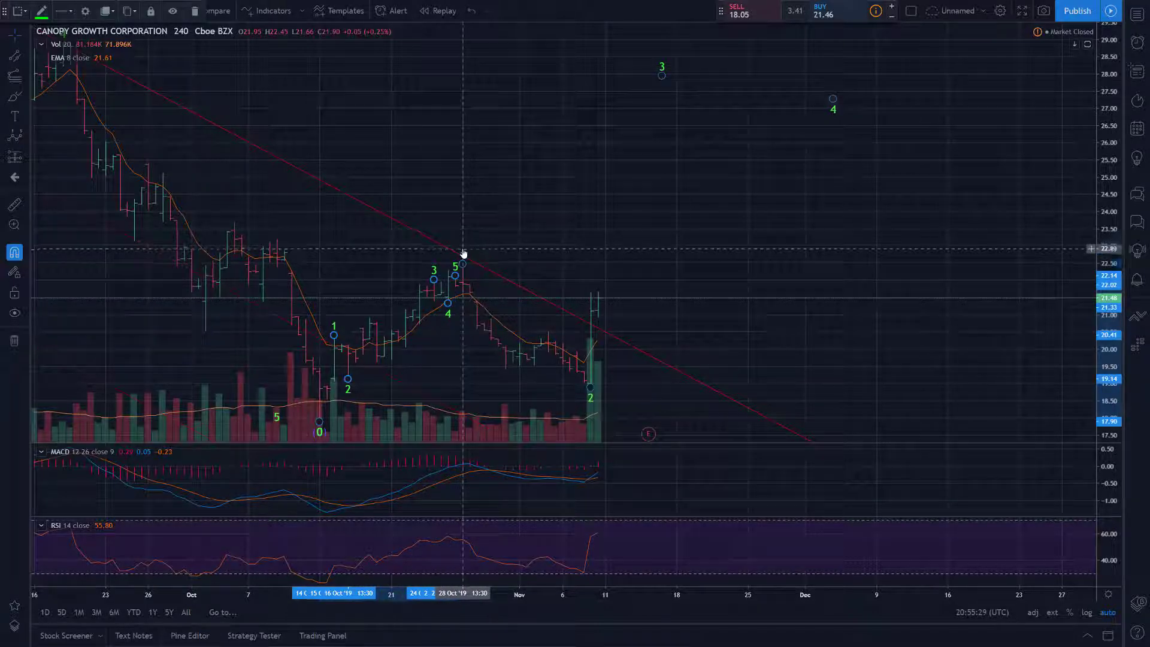
Move the new impulse wave's point 5 to the 28 Oct high at 22.45 and raise the larger wave's point 1 to about 22.99.
{"action": "left_click", "coordinate": [457, 269]}
{"action": "mouse_move", "coordinate": [456, 273]}
{"action": "left_mouse_down"}
{"action": "mouse_move", "coordinate": [471, 241]}
{"action": "mouse_move", "coordinate": [463, 246]}
{"action": "left_mouse_up"}
{"action": "left_click", "coordinate": [489, 216]}
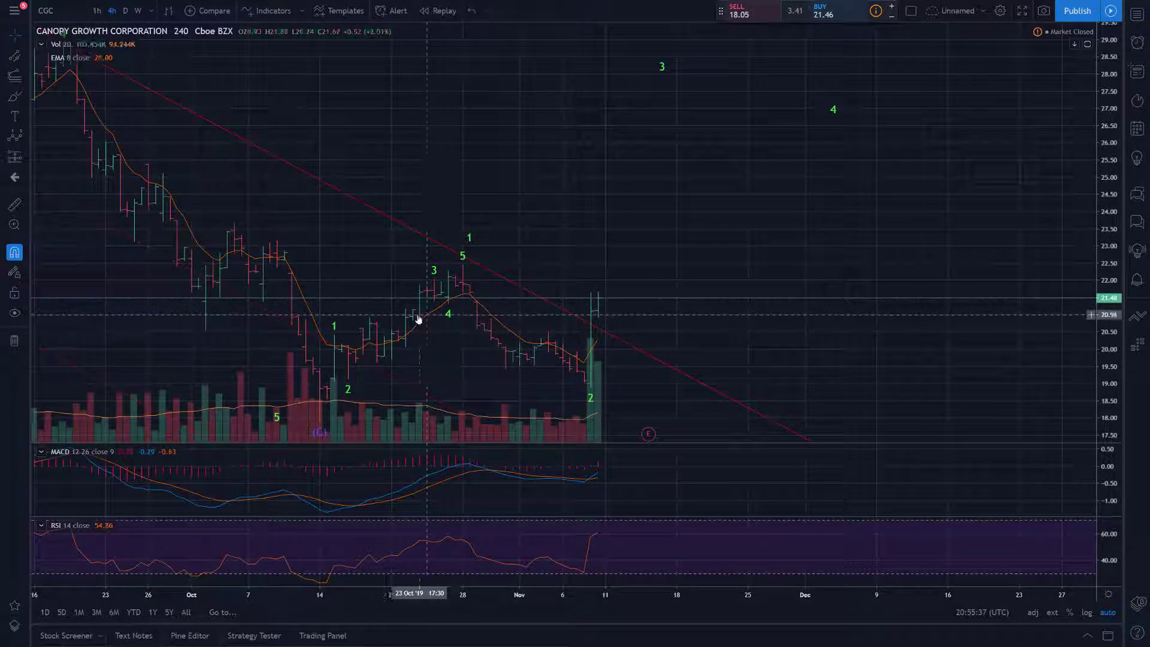
Set the degree of the new impulse wave between 14 and 28 Oct to Minute.
{"action": "right_click", "coordinate": [448, 317]}
{"action": "mouse_move", "coordinate": [520, 517]}
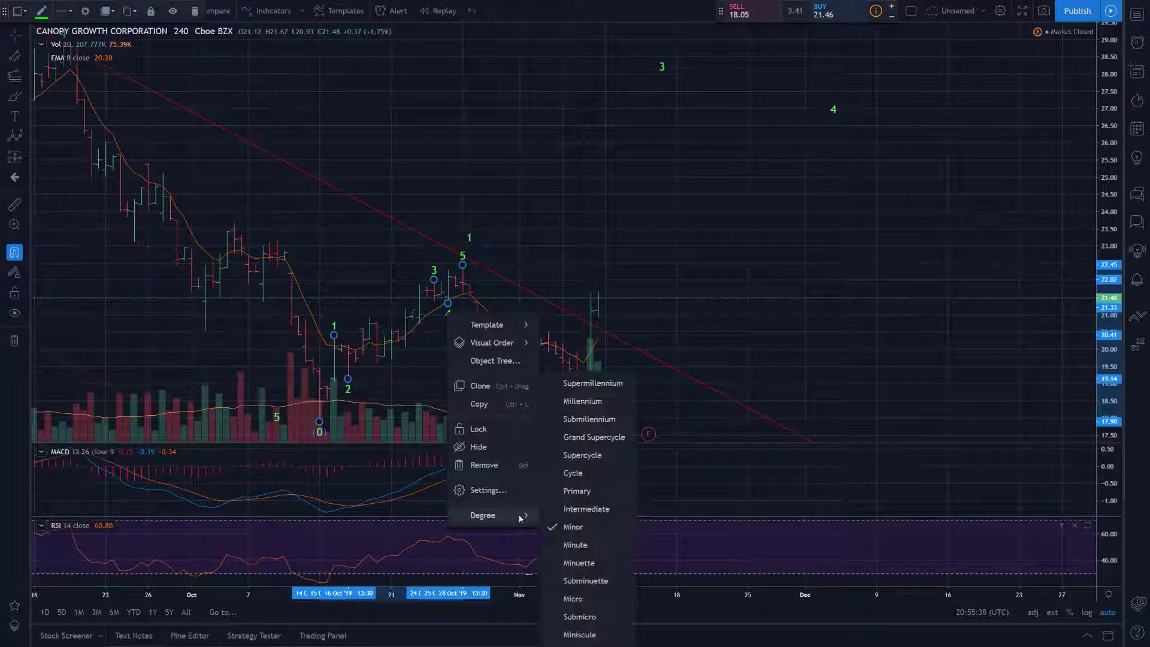
{"action": "left_click", "coordinate": [575, 545]}
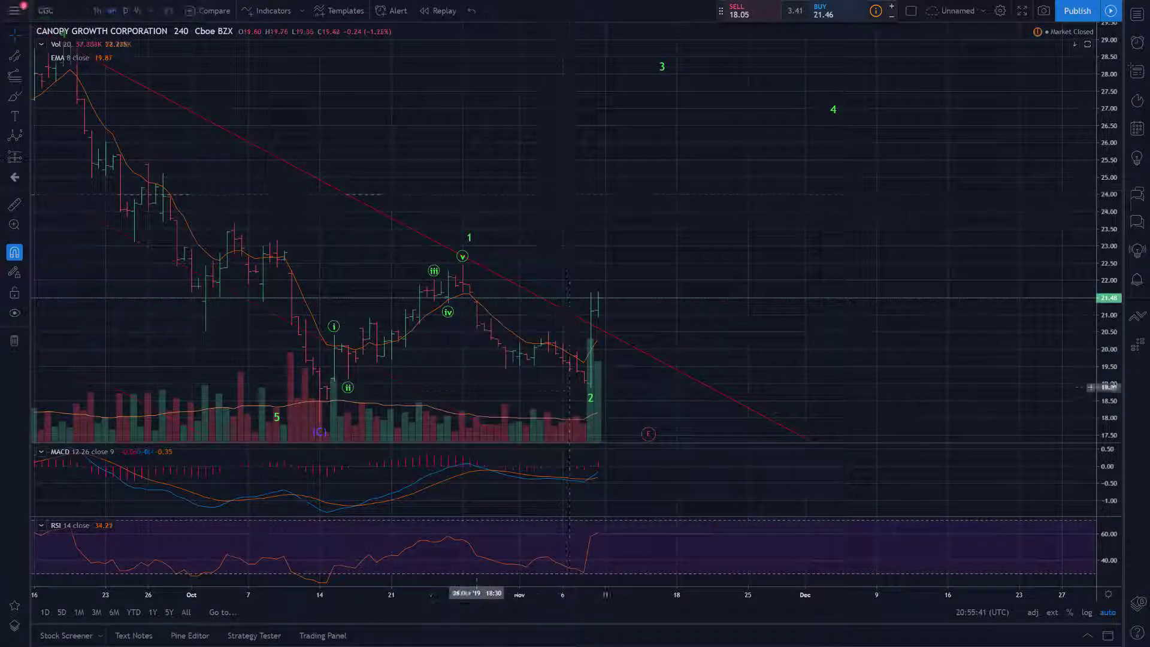
Draw an Elliott Correction Wave (ABC) from the 28 Oct high at 22.45, with A at 19.43, B at 20.51 and C at 19.03.
{"action": "left_click", "coordinate": [16, 144]}
{"action": "left_click", "coordinate": [146, 336]}
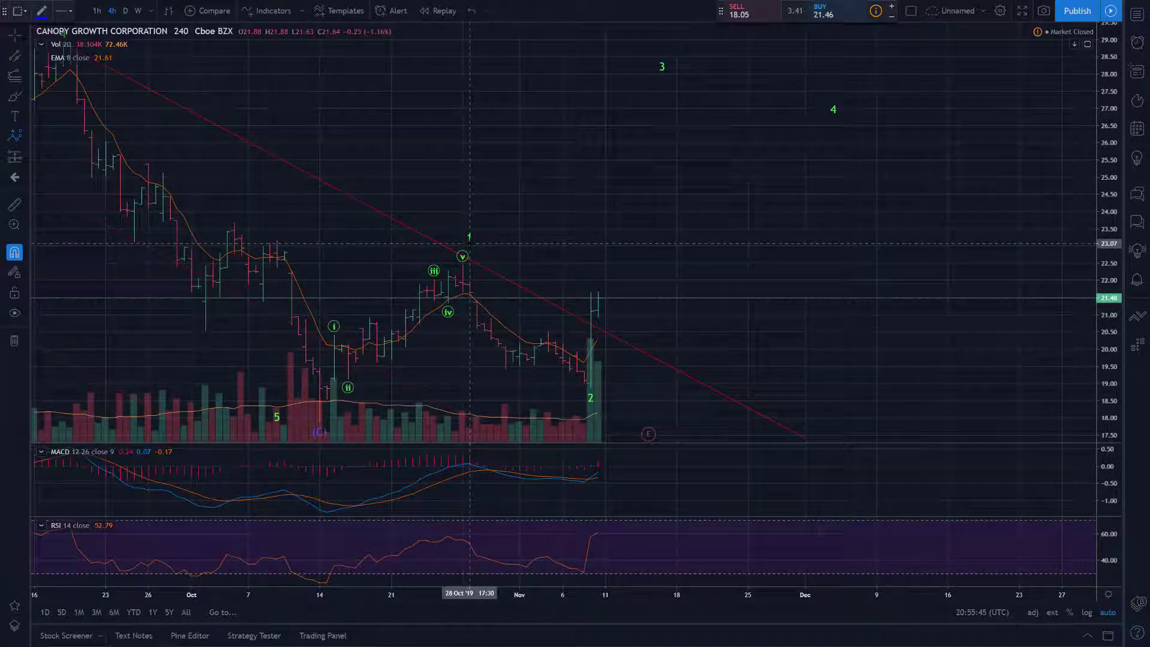
{"action": "left_click", "coordinate": [463, 256]}
{"action": "left_click", "coordinate": [505, 368]}
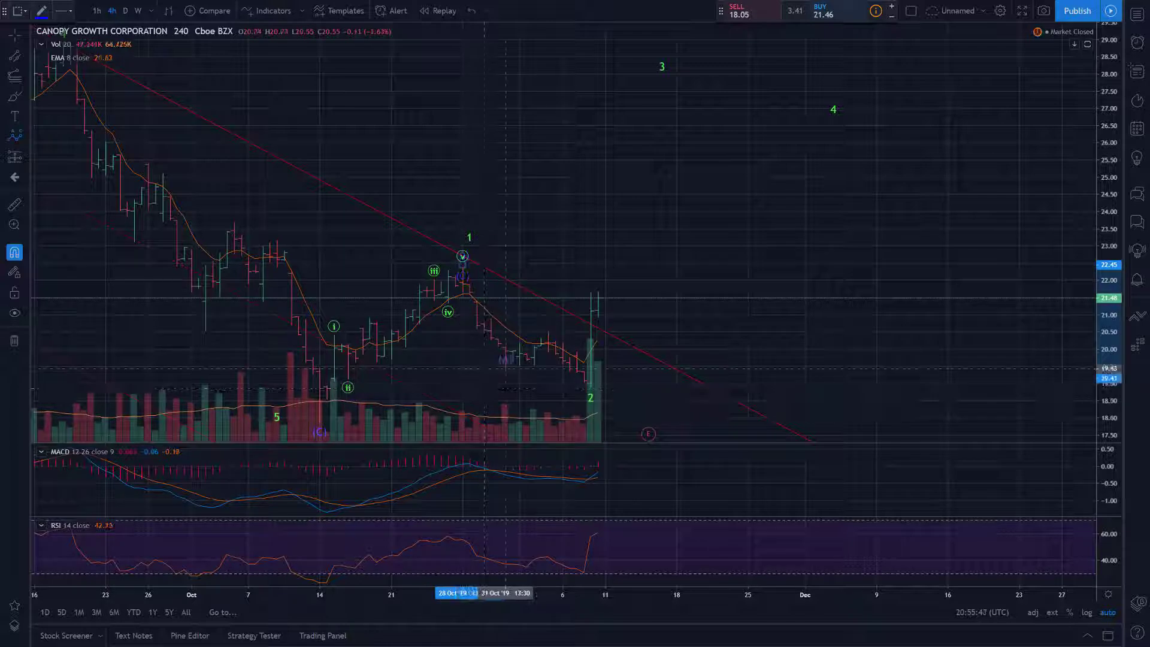
{"action": "left_click", "coordinate": [584, 382]}
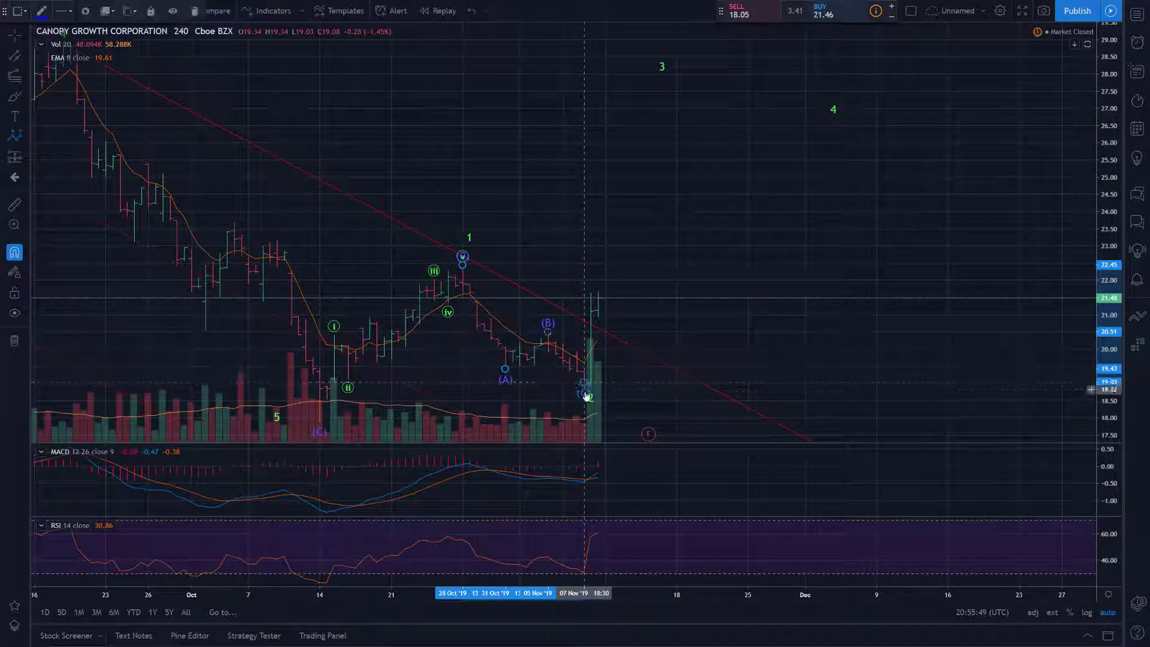
Set the correction wave to Minute degree and move its point c to the 8 Nov low.
{"action": "right_click", "coordinate": [586, 390]}
{"action": "mouse_move", "coordinate": [623, 594]}
{"action": "left_click", "coordinate": [713, 545]}
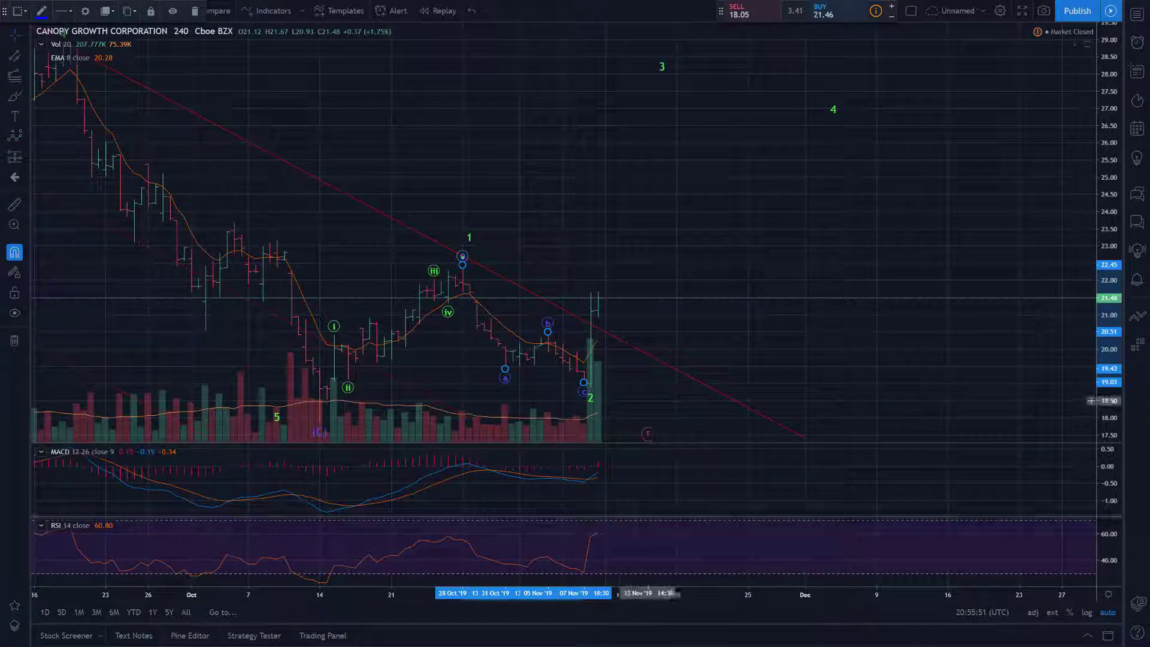
{"action": "left_click", "coordinate": [584, 391]}
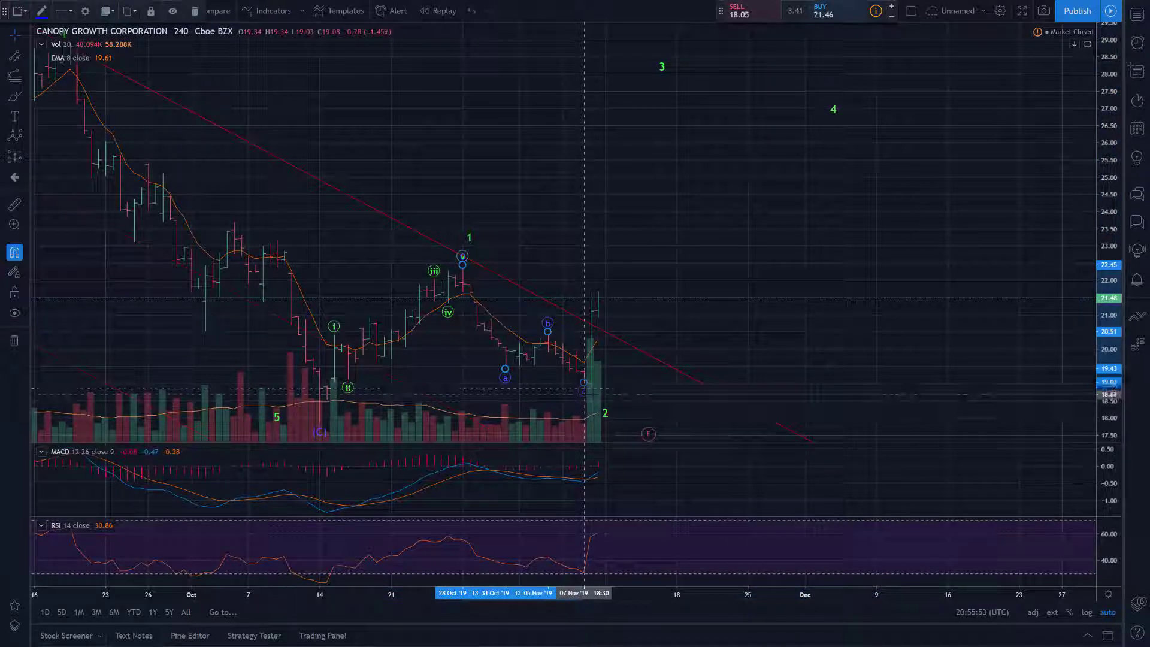
Shift the Minor impulse wave's point 2 to 8 Nov at about 18.66, below point c, and lower its point 3 to about 25.80.
{"action": "left_click", "coordinate": [597, 403]}
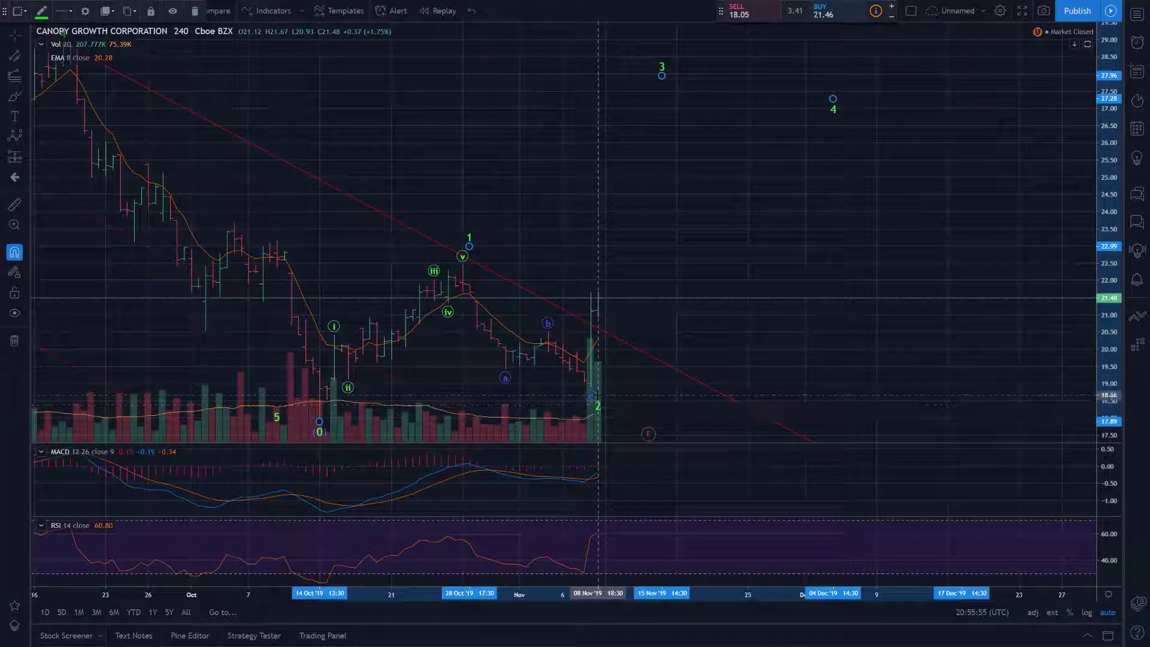
{"action": "left_click", "coordinate": [635, 209]}
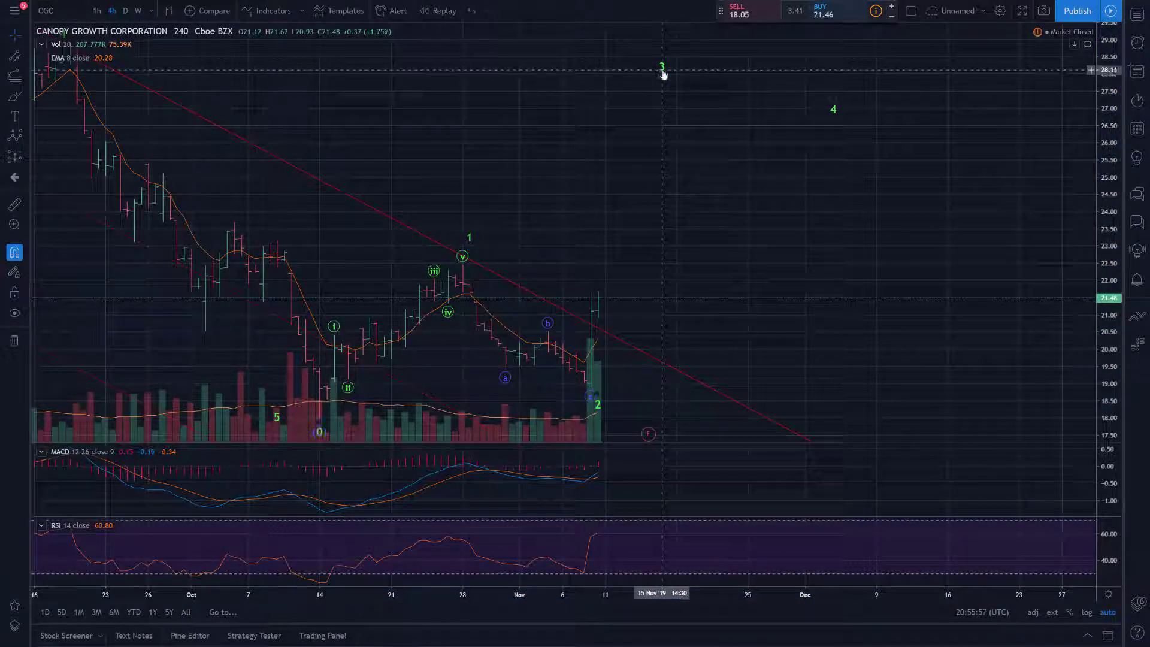
{"action": "left_click_drag", "start_coordinate": [662, 68], "coordinate": [669, 150]}
{"action": "left_click", "coordinate": [599, 168]}
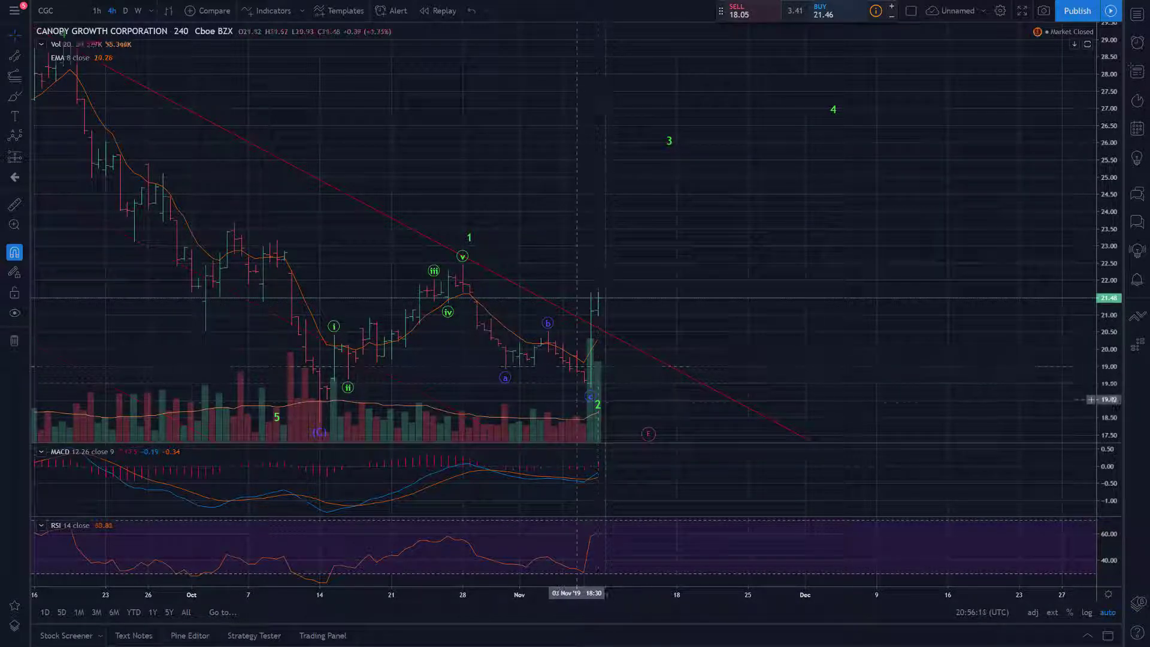
Draw a Fib Retracement from the 14 Oct low at 17.90 to the 28 Oct high at 22.45.
{"action": "left_click", "coordinate": [17, 133]}
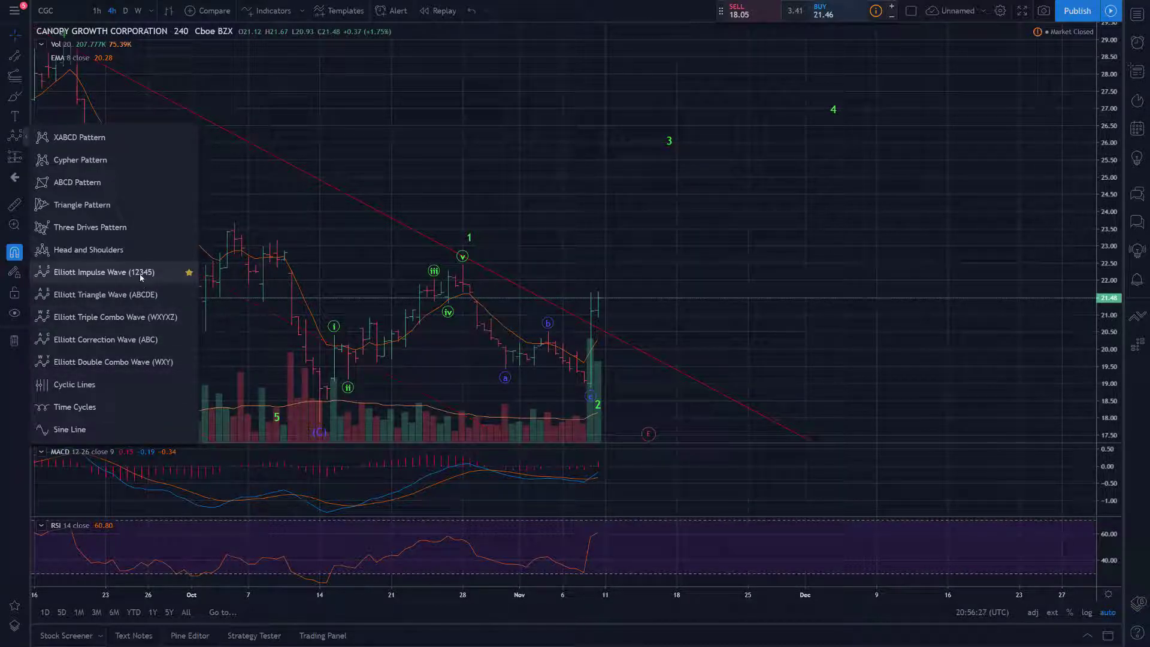
{"action": "left_click", "coordinate": [15, 75]}
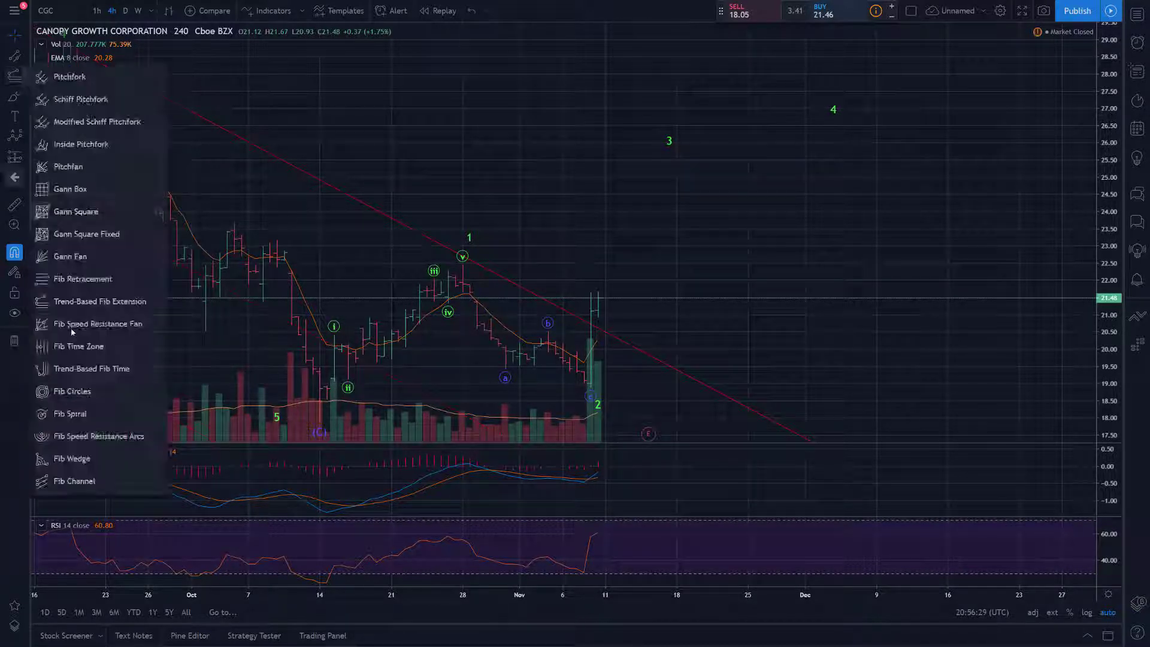
{"action": "left_click", "coordinate": [82, 278]}
{"action": "left_click", "coordinate": [319, 422]}
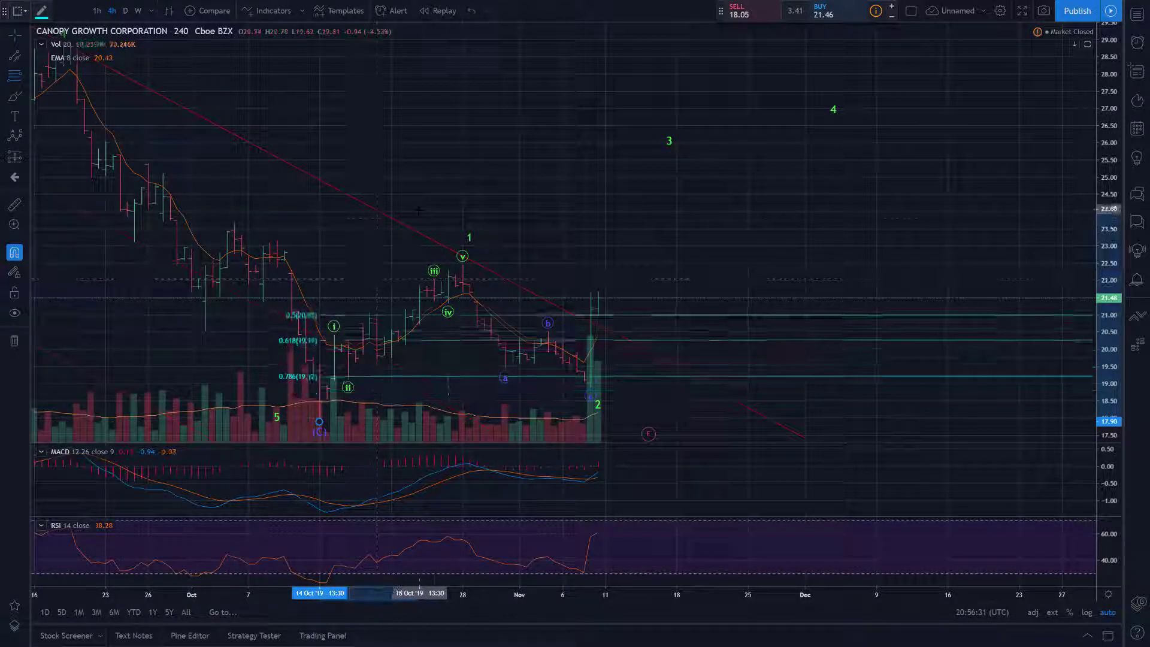
{"action": "left_click", "coordinate": [463, 265]}
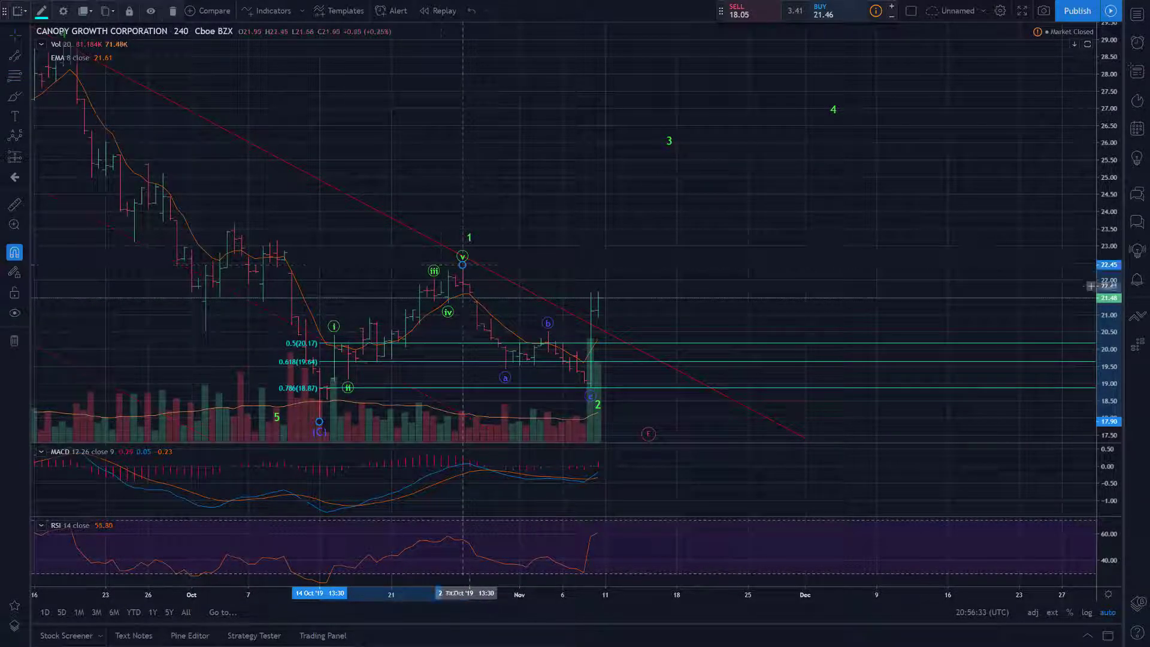
Turn off the 0.618 and 0.5 levels of the Fib Retracement, keeping only the 0.786 level.
{"action": "right_click", "coordinate": [463, 392]}
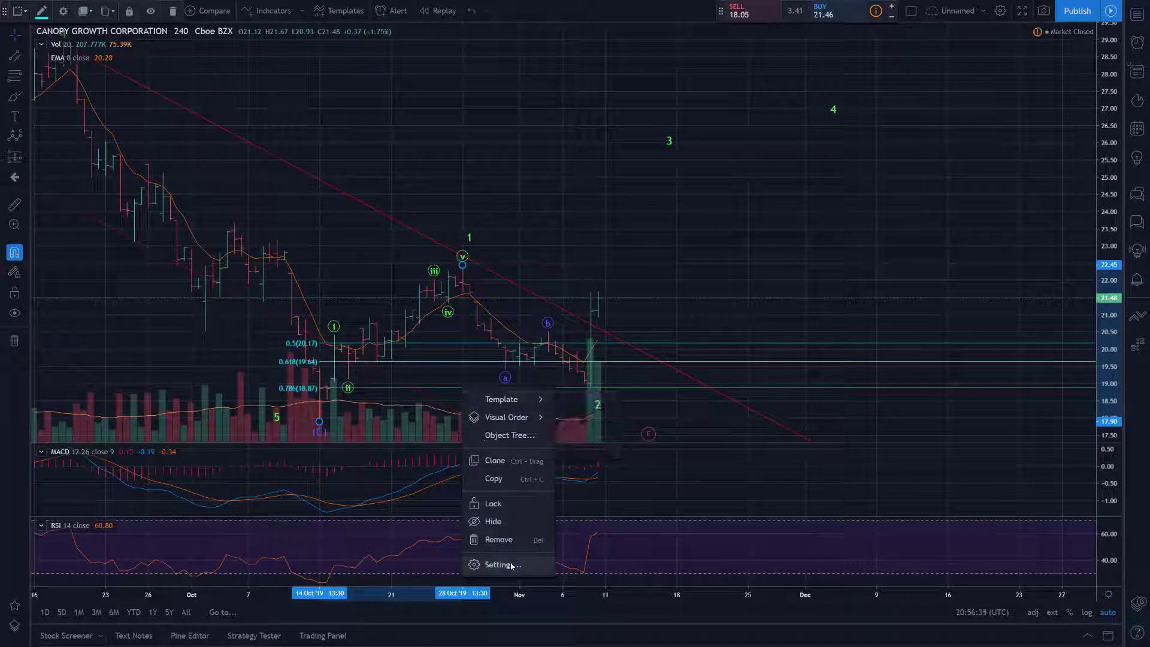
{"action": "left_click", "coordinate": [485, 564]}
{"action": "left_click", "coordinate": [465, 195]}
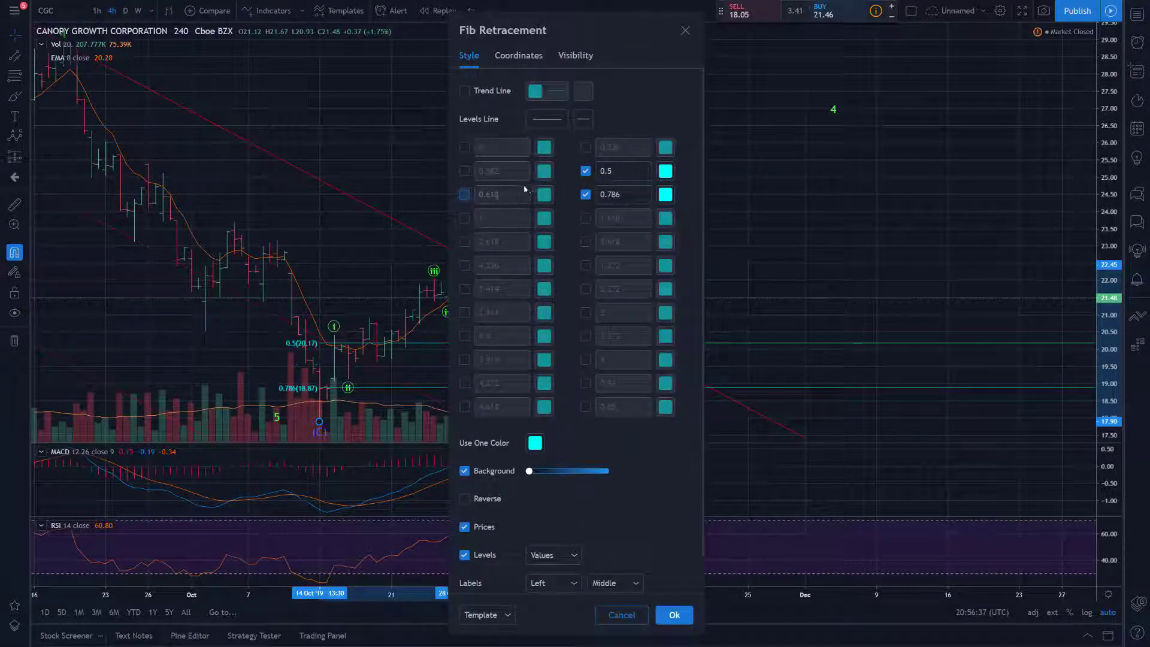
{"action": "left_click", "coordinate": [586, 172]}
{"action": "left_click", "coordinate": [678, 620]}
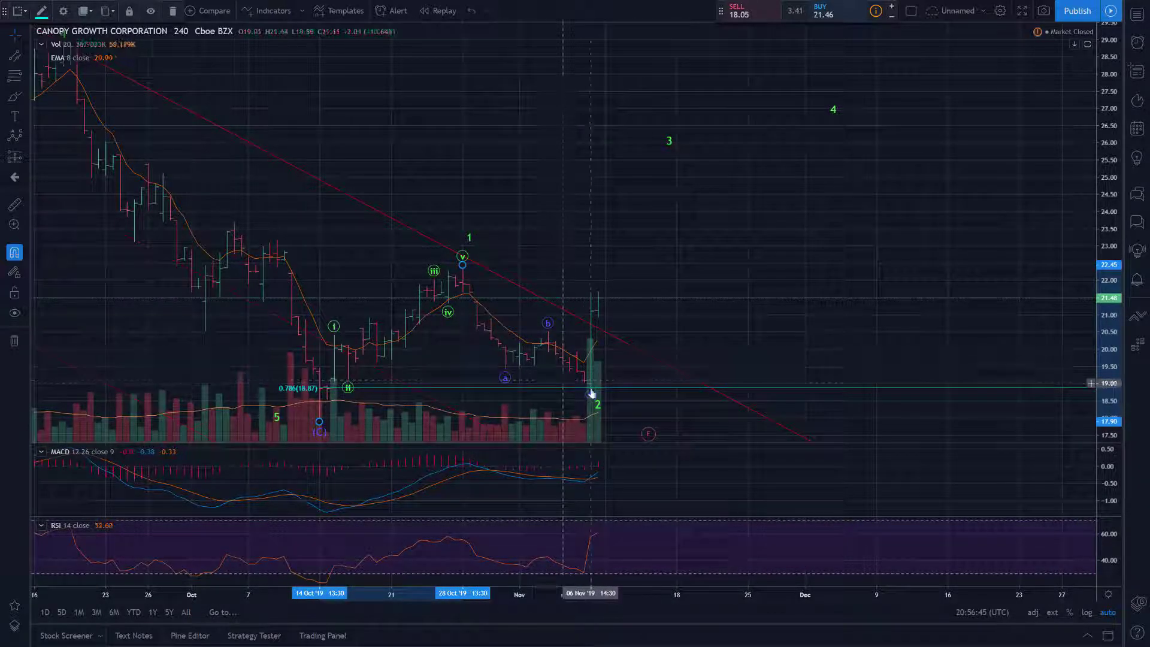
{"action": "left_click", "coordinate": [625, 209]}
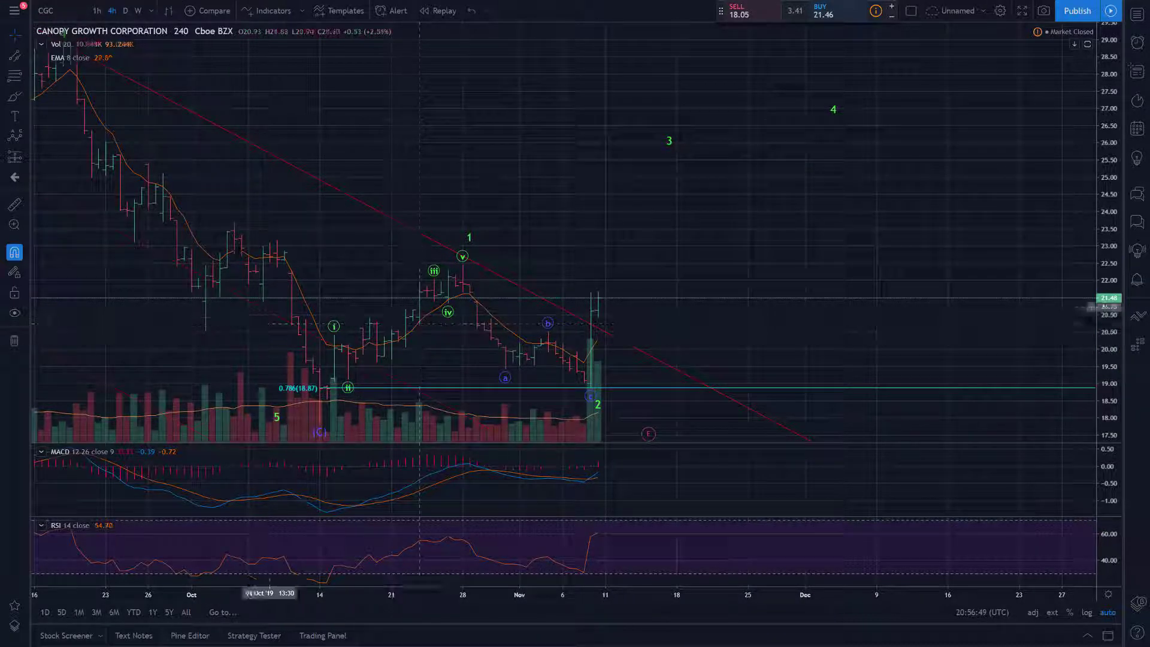
Draw a trend line along wave 1 from the 14 Oct low at 17.90 to the 28 Oct high at 22.45.
{"action": "left_click", "coordinate": [15, 57]}
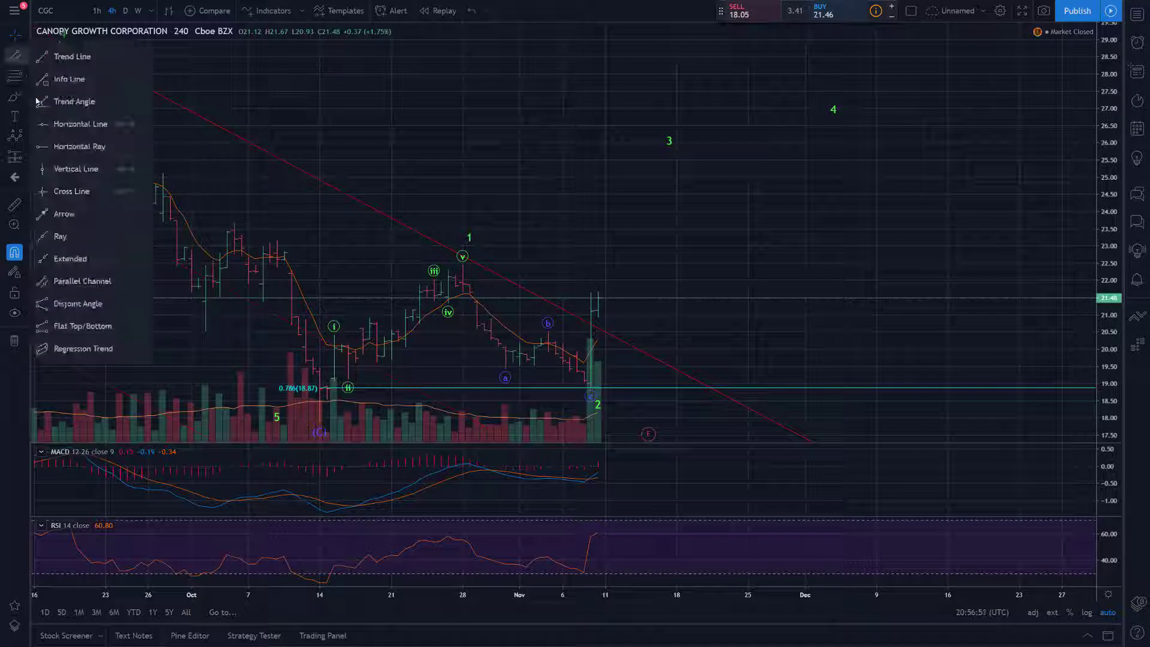
{"action": "left_click", "coordinate": [57, 55]}
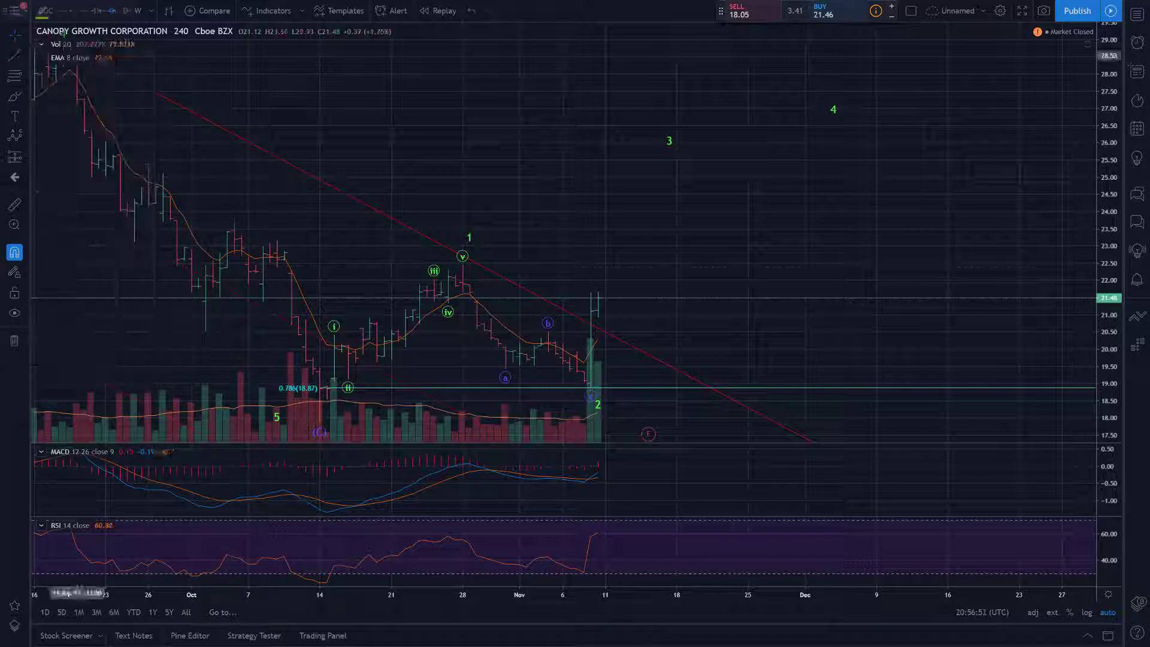
{"action": "left_click", "coordinate": [319, 421]}
{"action": "left_click", "coordinate": [462, 264]}
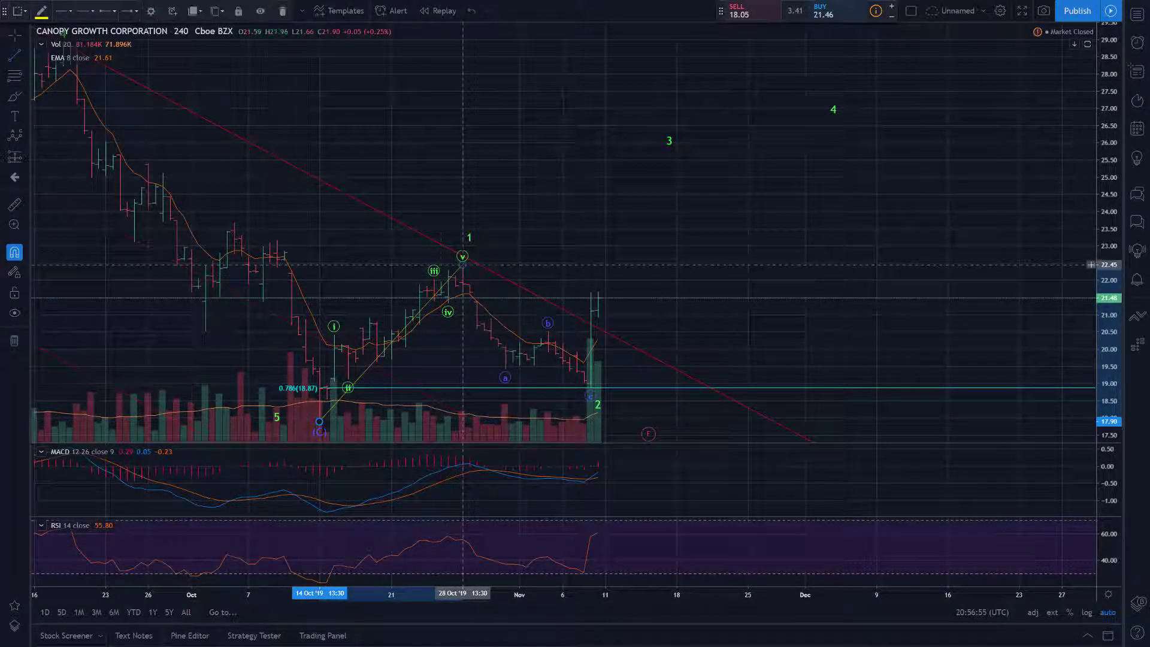
Try the trend line from the 8 Nov low with its end lowered to about 20.54, and delete it.
{"action": "left_click_drag", "start_coordinate": [397, 341], "coordinate": [642, 316]}
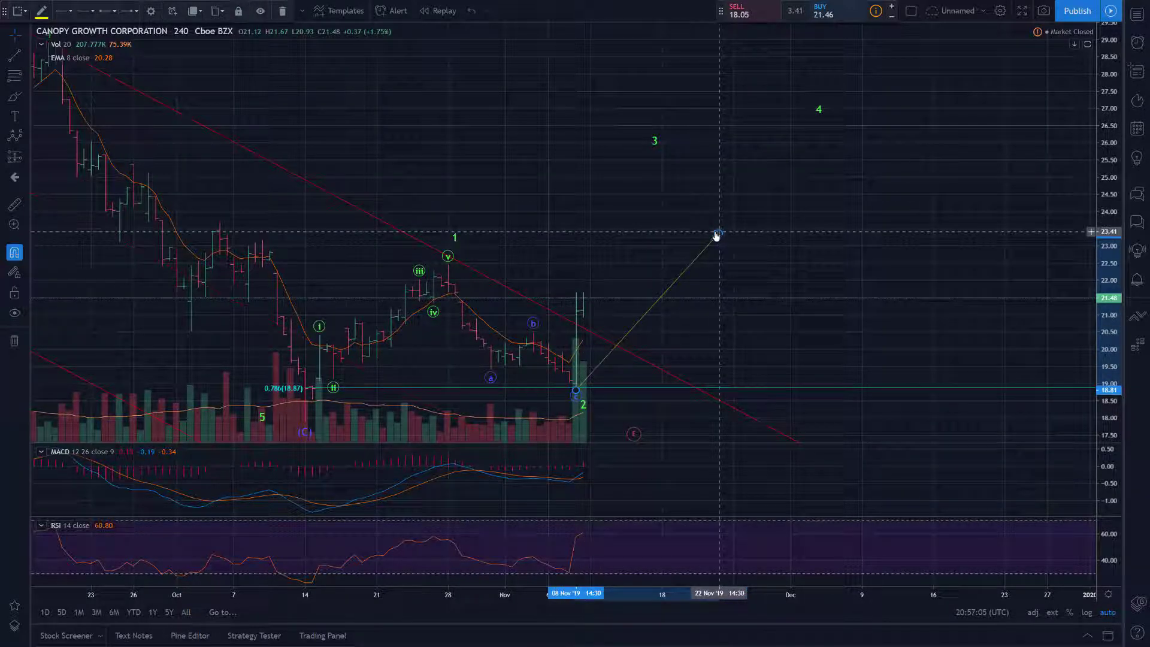
{"action": "left_click_drag", "start_coordinate": [717, 233], "coordinate": [662, 330]}
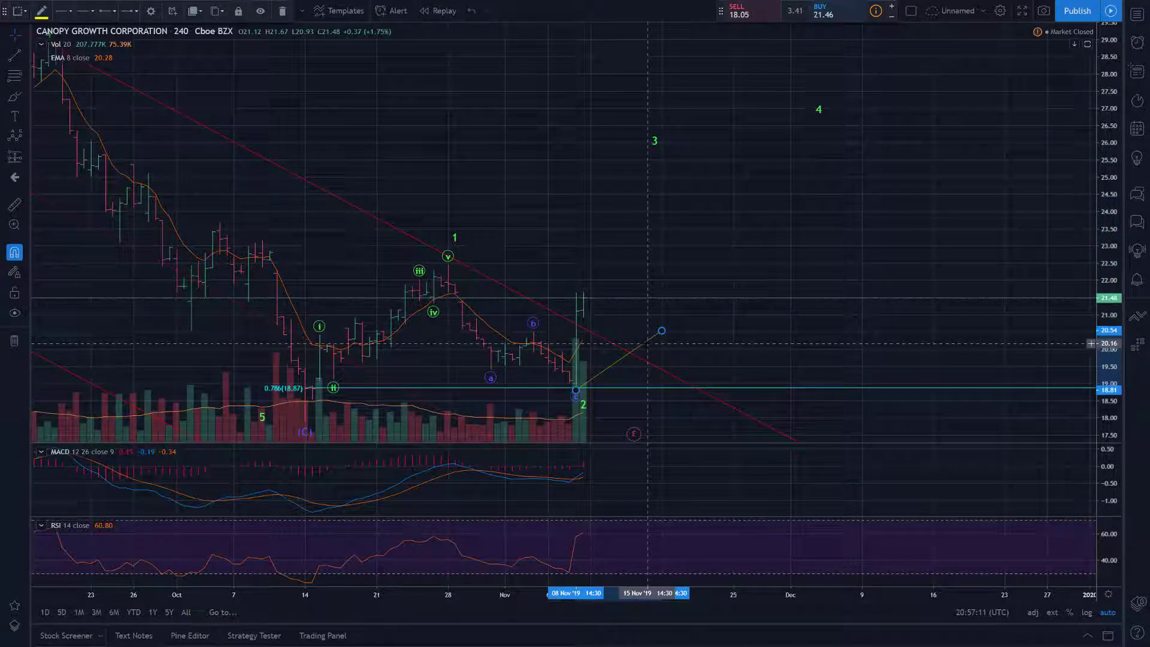
{"action": "key", "text": "Delete"}
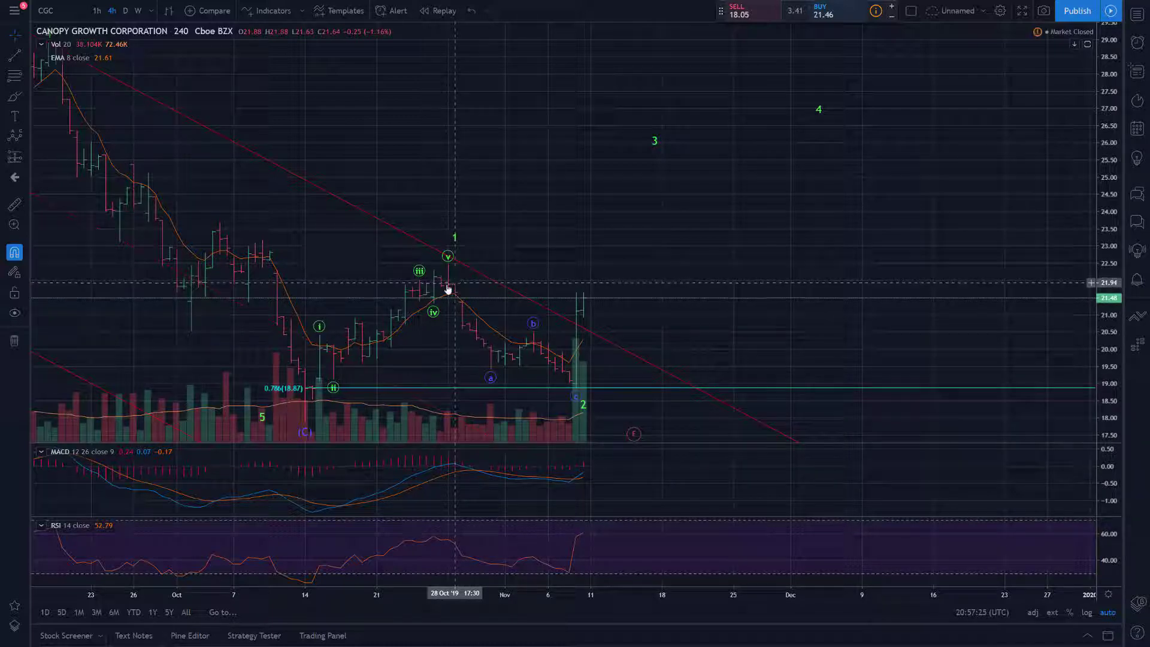
Draw a Trend-Based Fib Extension from the 14 Oct low at 17.90 through the 28 Oct high at 22.45 to the 8 Nov low at 18.89.
{"action": "left_click", "coordinate": [23, 77]}
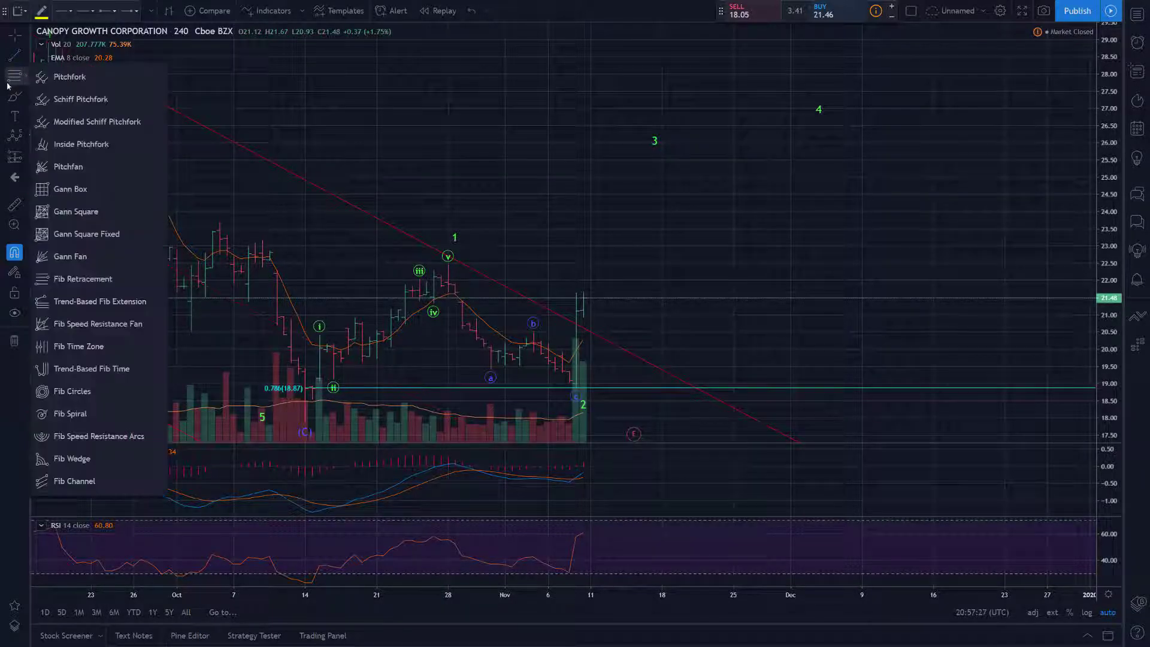
{"action": "left_click", "coordinate": [120, 302]}
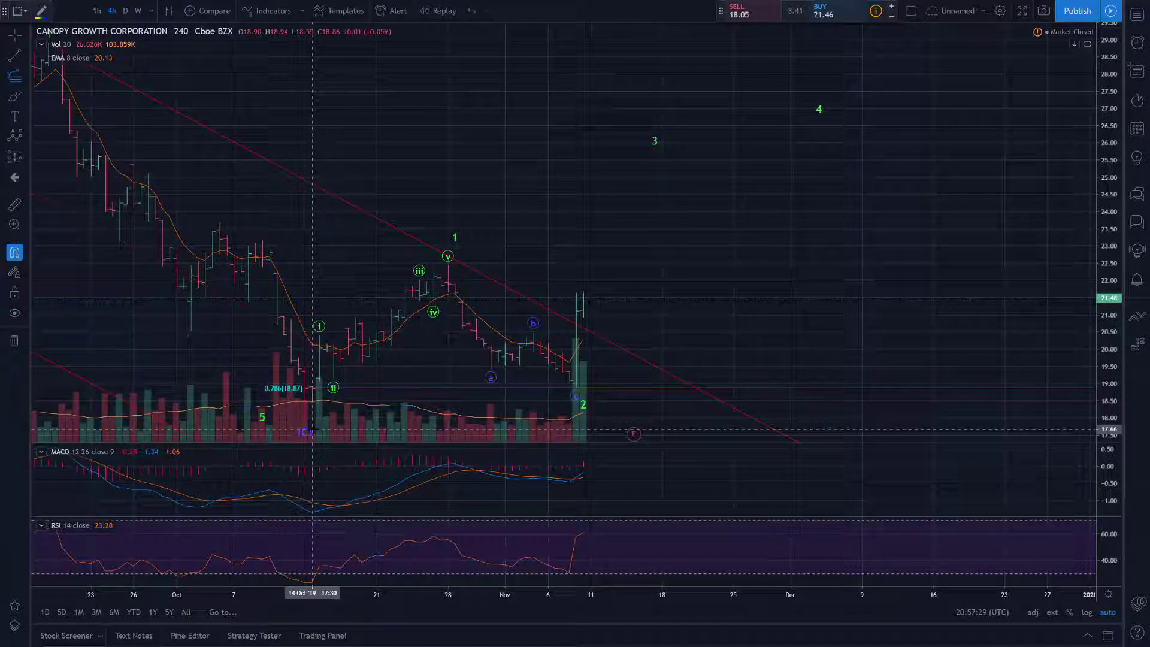
{"action": "left_click", "coordinate": [305, 421]}
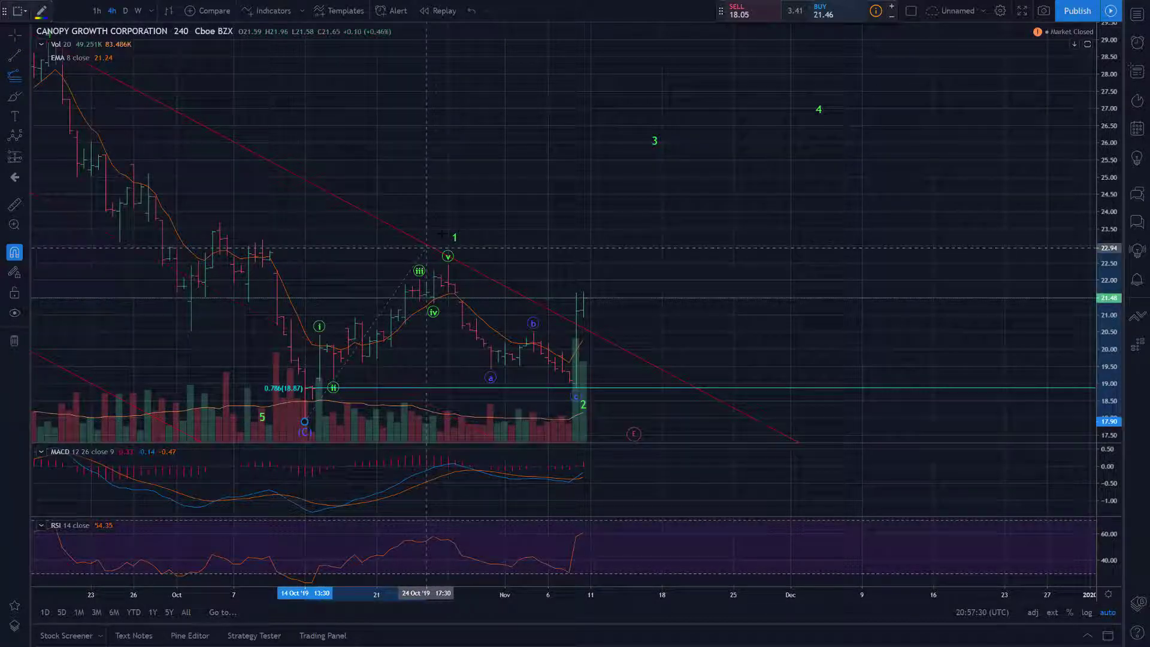
{"action": "left_click", "coordinate": [448, 264]}
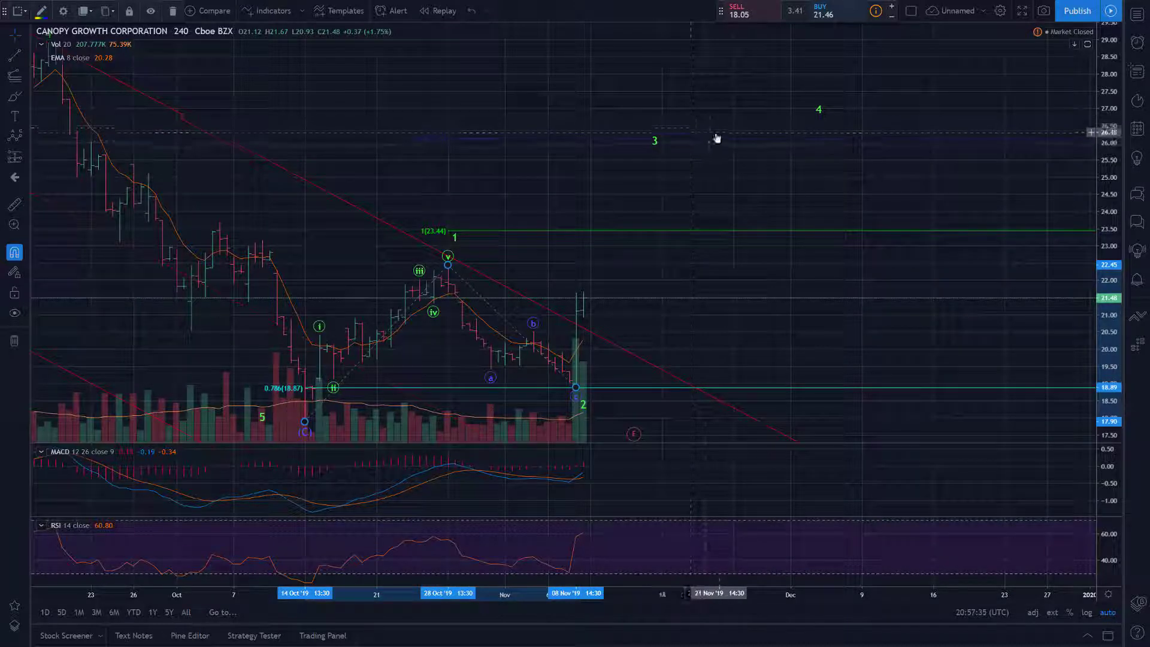
Move the projected wave 3 label up to the blue extension level just above 26, and delete the Fib Extension.
{"action": "left_click", "coordinate": [659, 142]}
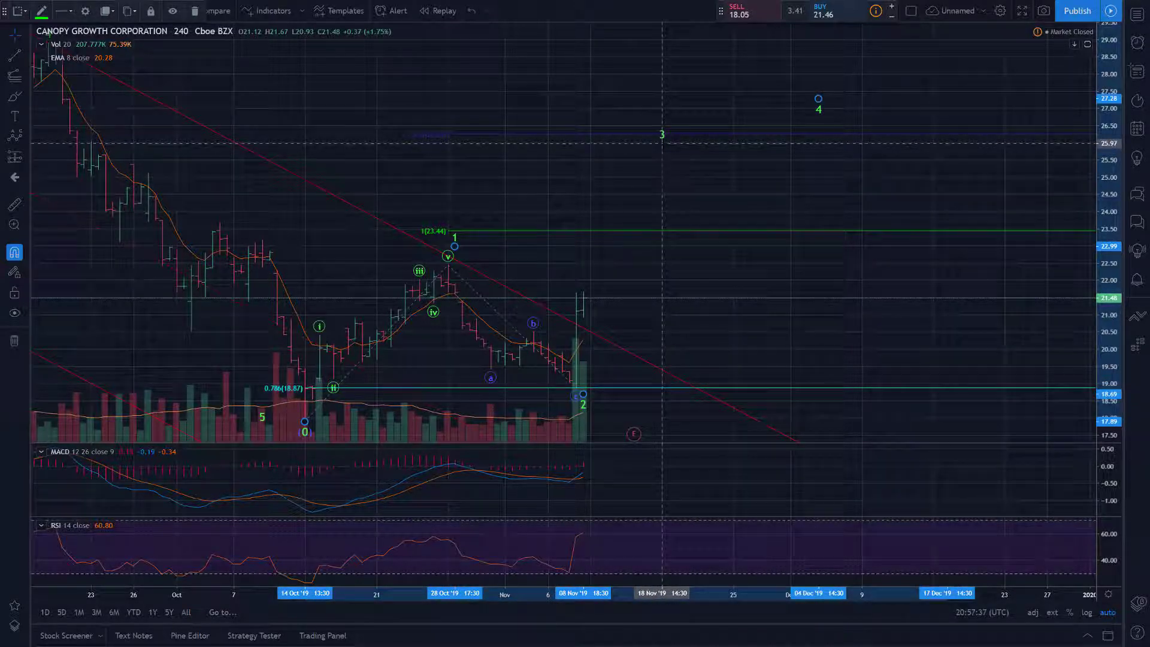
{"action": "left_click", "coordinate": [661, 143]}
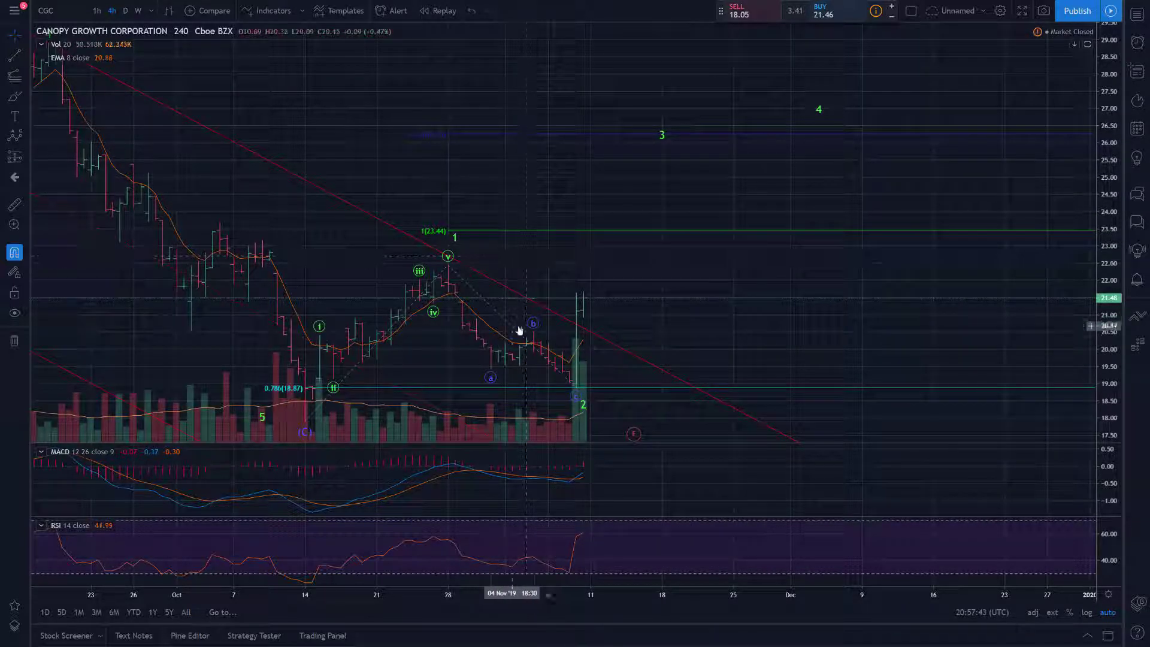
{"action": "left_click", "coordinate": [648, 231]}
{"action": "key", "text": "Delete"}
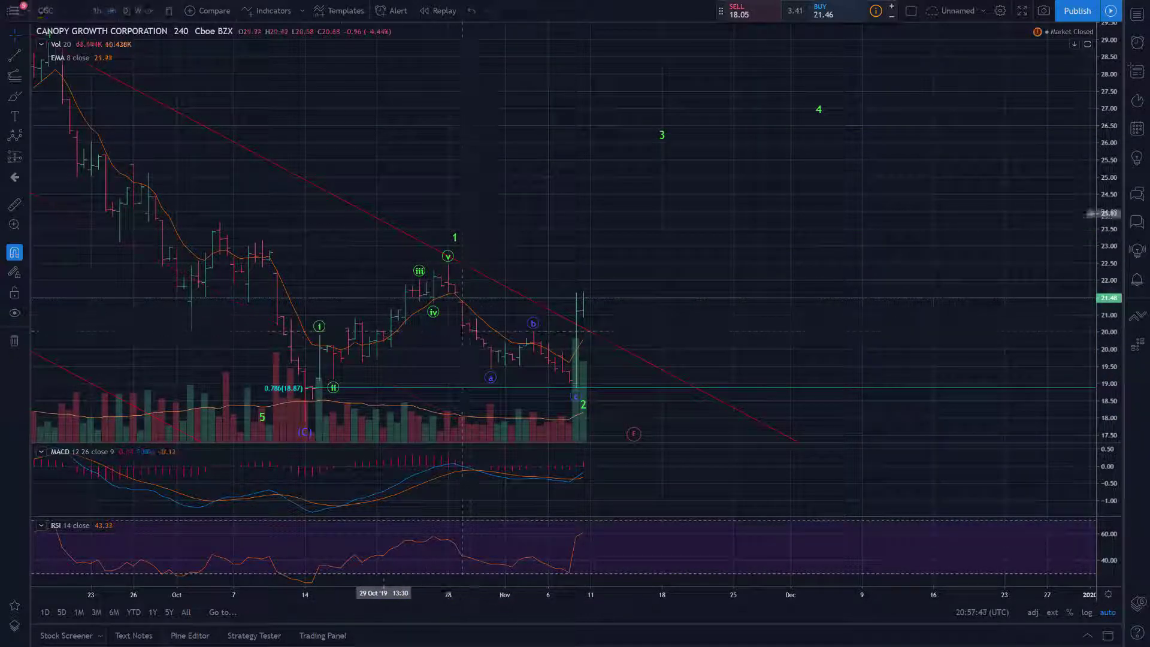
Switch the chart to the daily timeframe and display the price as candles.
{"action": "left_click", "coordinate": [125, 10]}
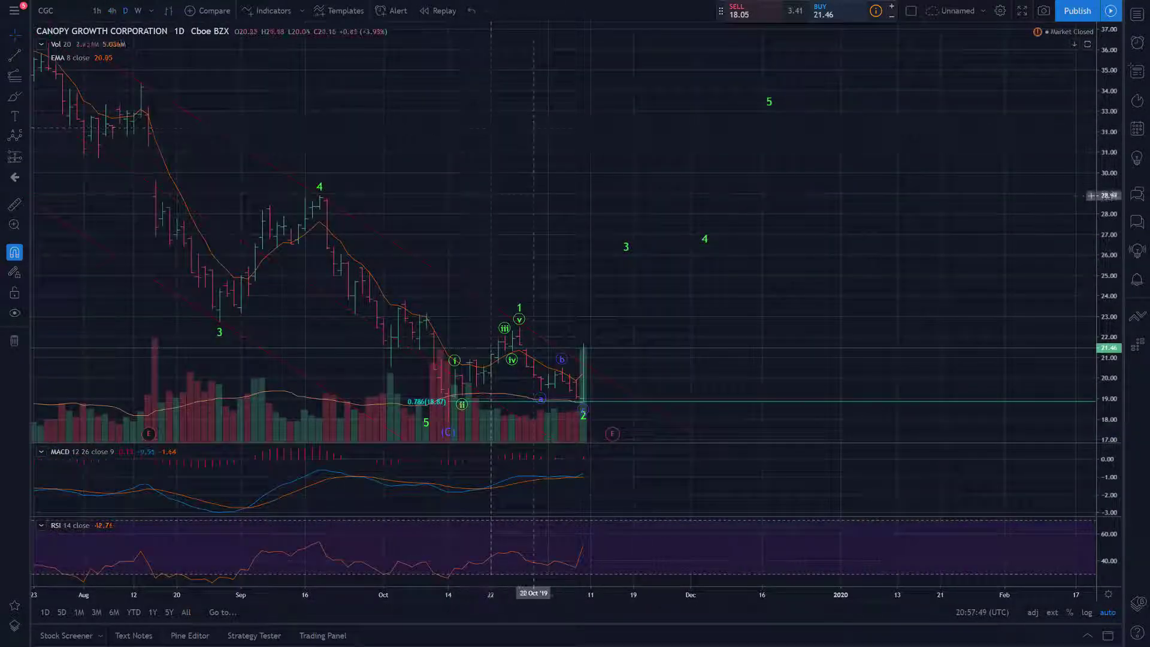
{"action": "scroll", "coordinate": [563, 152], "scroll_direction": "up", "scroll_amount": 3}
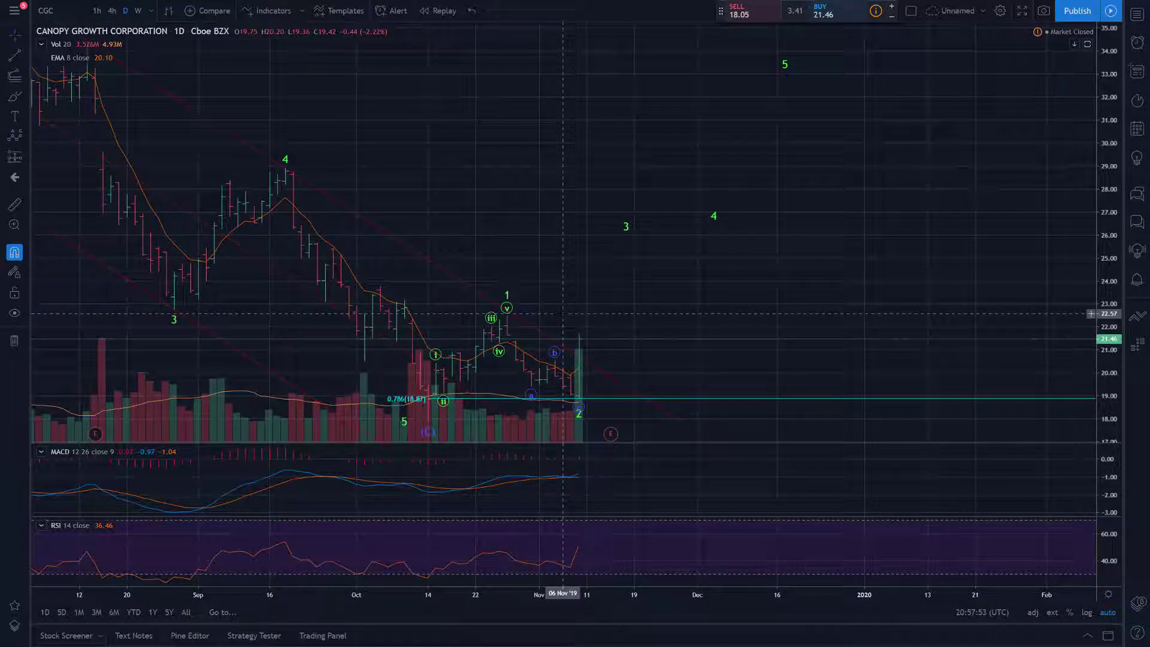
{"action": "left_click", "coordinate": [168, 11]}
{"action": "left_click", "coordinate": [192, 56]}
{"action": "scroll", "coordinate": [596, 174], "scroll_direction": "up", "scroll_amount": 3}
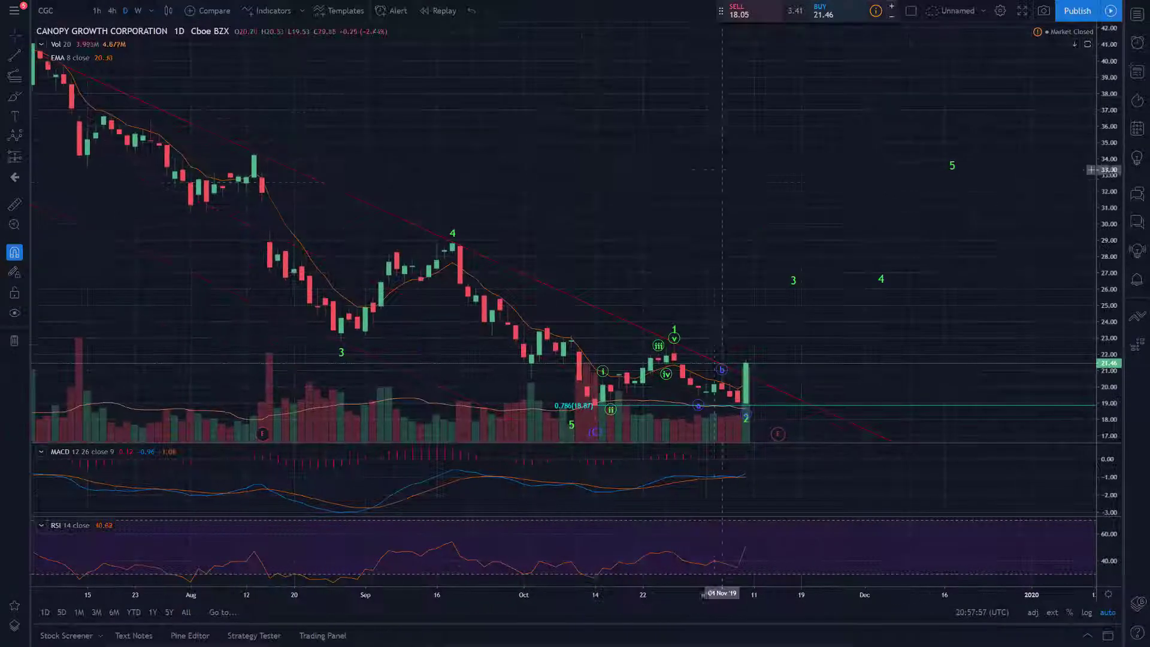
{"action": "scroll", "coordinate": [596, 177], "scroll_direction": "up", "scroll_amount": 2}
{"action": "left_click_drag", "start_coordinate": [588, 174], "coordinate": [570, 179]}
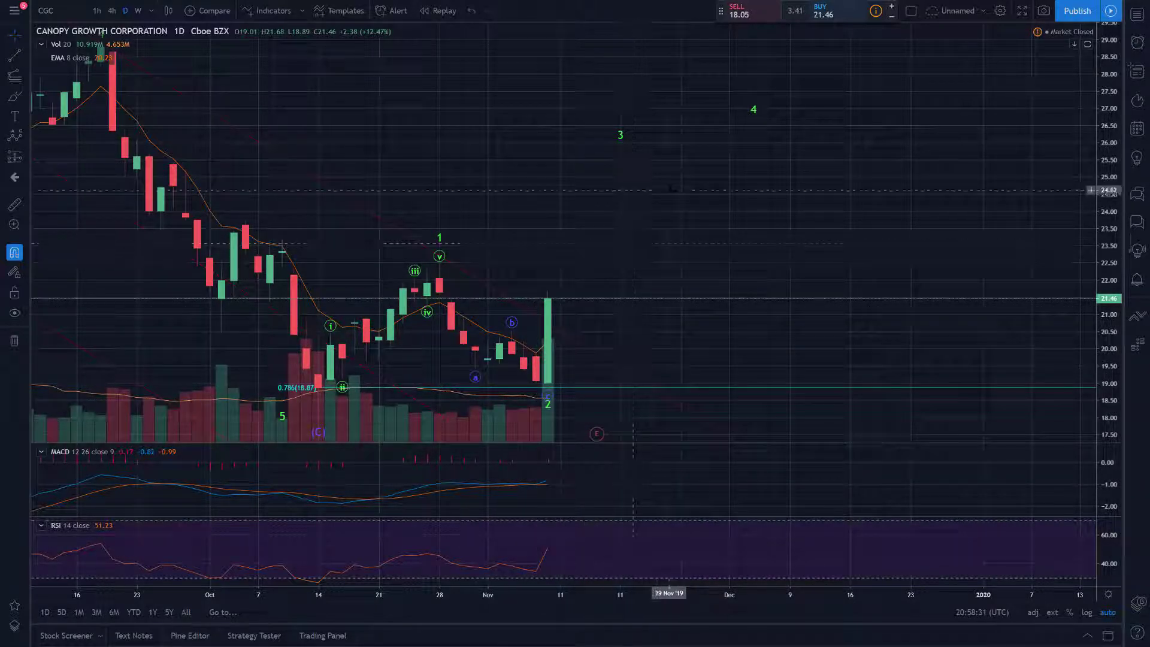
Examine the 14 Nov 2019 earnings marker and its timing relative to the projected wave 3 on the daily chart.
{"action": "left_click_drag", "start_coordinate": [671, 190], "coordinate": [677, 190]}
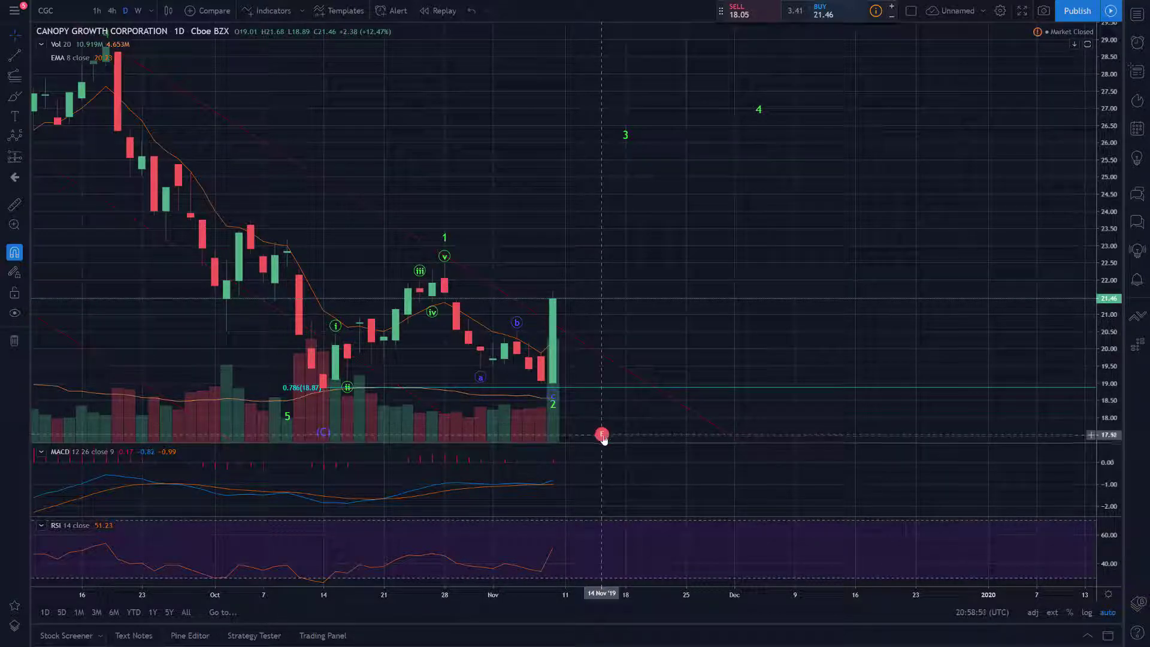
{"action": "mouse_move", "coordinate": [601, 434]}
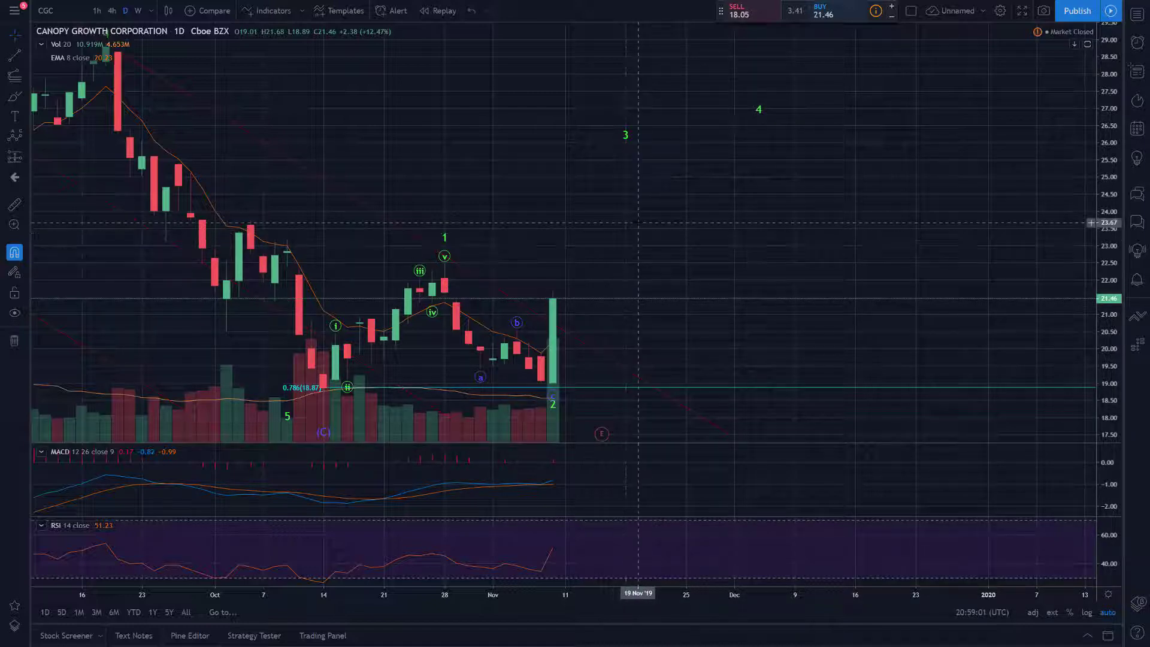
{"action": "scroll", "coordinate": [626, 233], "scroll_direction": "down", "scroll_amount": 3}
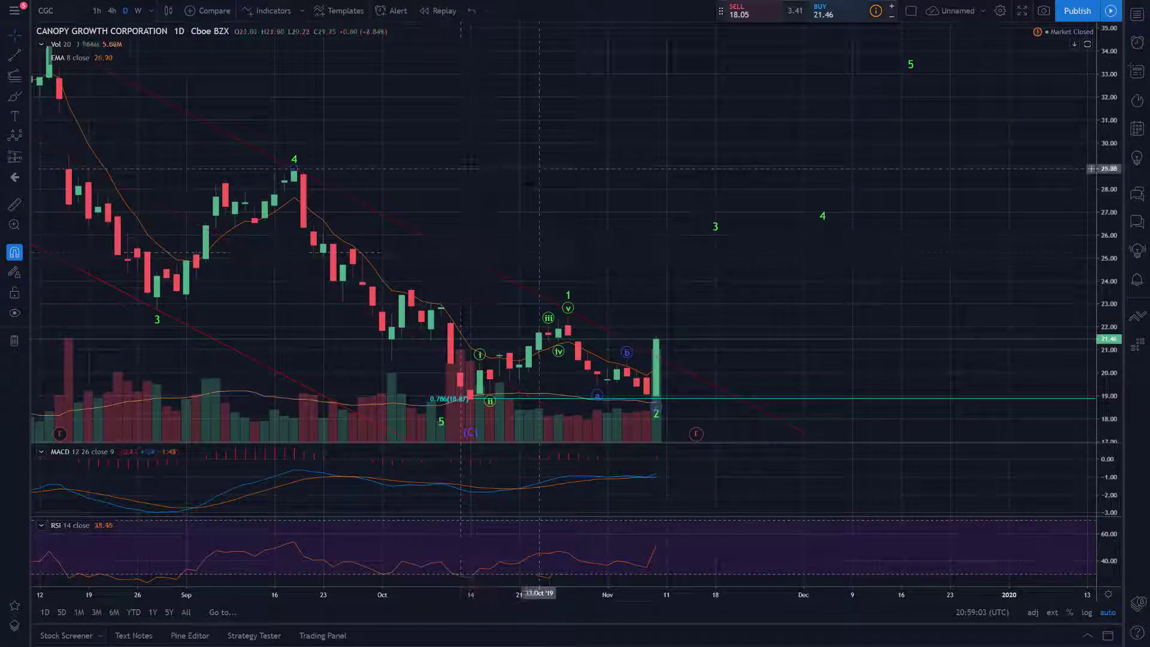
{"action": "scroll", "coordinate": [529, 167], "scroll_direction": "up", "scroll_amount": 3}
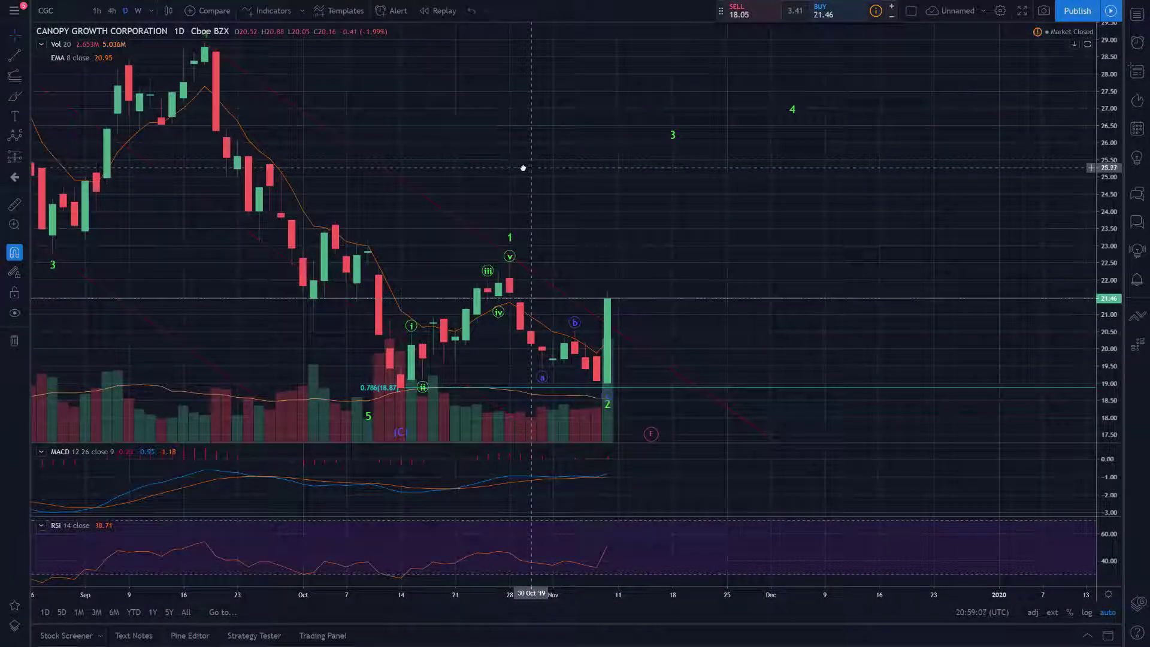
{"action": "left_click_drag", "start_coordinate": [523, 166], "coordinate": [477, 162]}
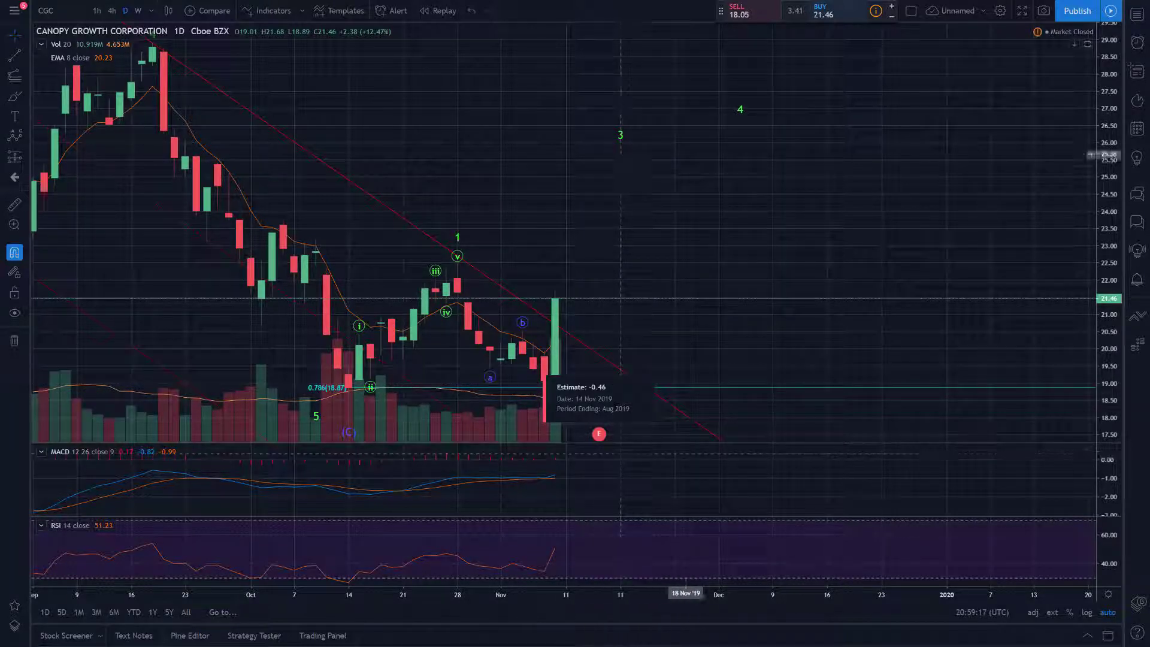
{"action": "mouse_move", "coordinate": [746, 211]}
{"action": "left_mouse_down"}
{"action": "mouse_move", "coordinate": [755, 221]}
{"action": "mouse_move", "coordinate": [724, 228]}
{"action": "mouse_move", "coordinate": [748, 226]}
{"action": "left_mouse_up"}
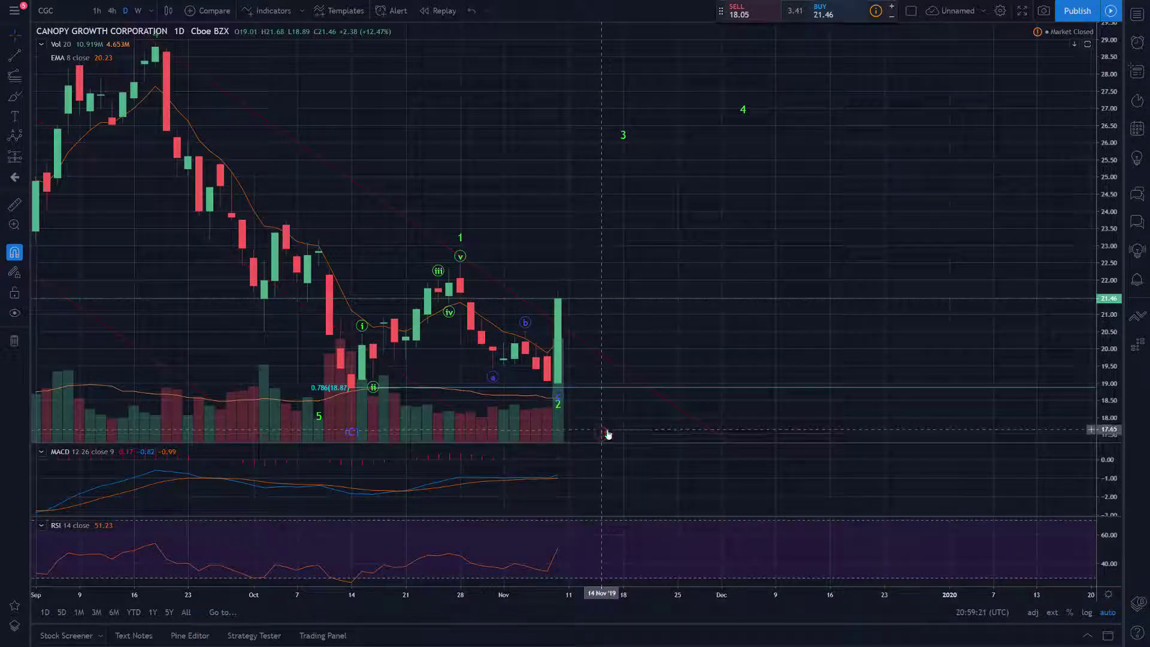
{"action": "mouse_move", "coordinate": [676, 196]}
{"action": "left_mouse_down"}
{"action": "mouse_move", "coordinate": [688, 212]}
{"action": "mouse_move", "coordinate": [673, 218]}
{"action": "left_mouse_up"}
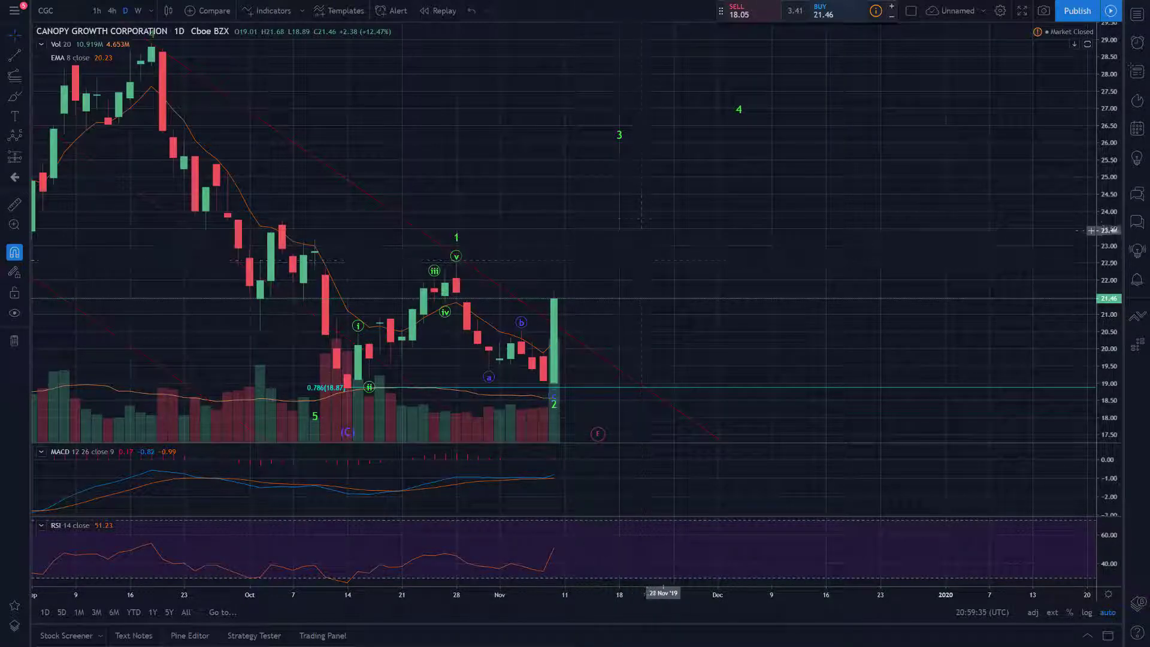
{"action": "left_click_drag", "start_coordinate": [726, 210], "coordinate": [731, 215]}
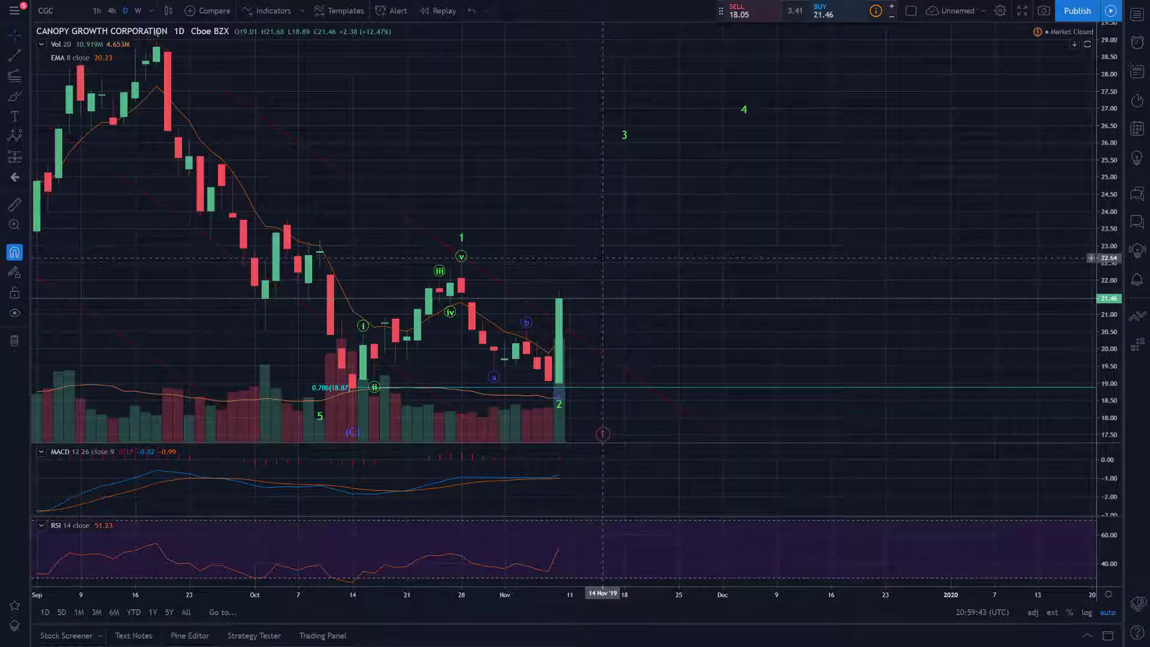
Switch the chart to the weekly timeframe and display the price as bars.
{"action": "key", "text": "F11"}
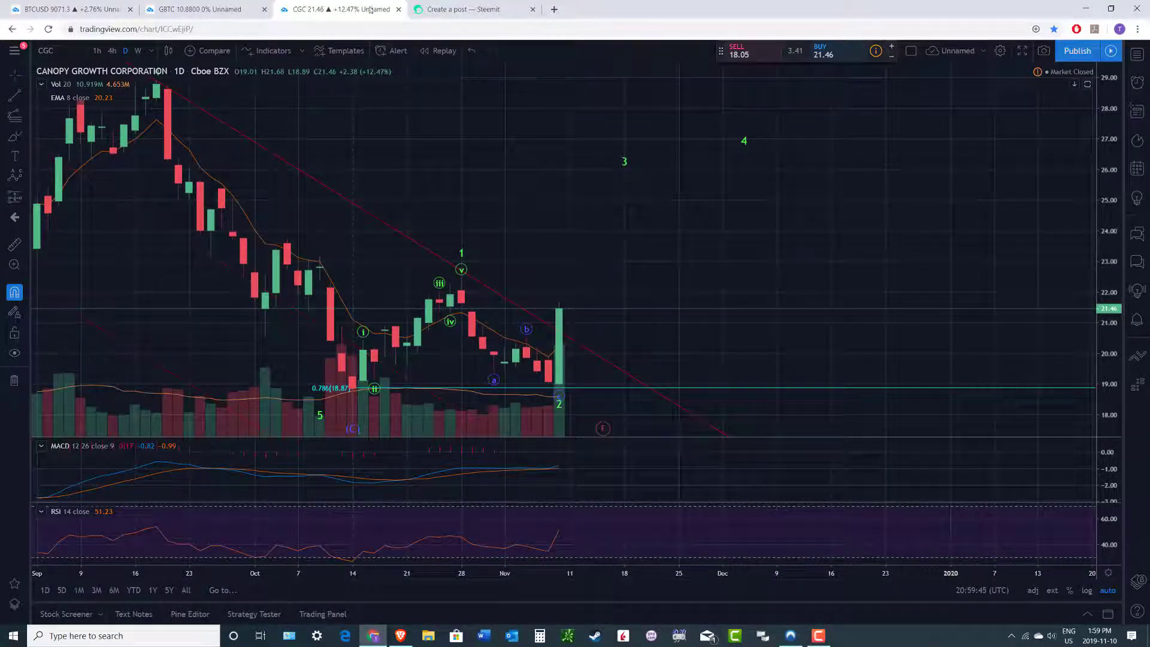
{"action": "key", "text": "F11"}
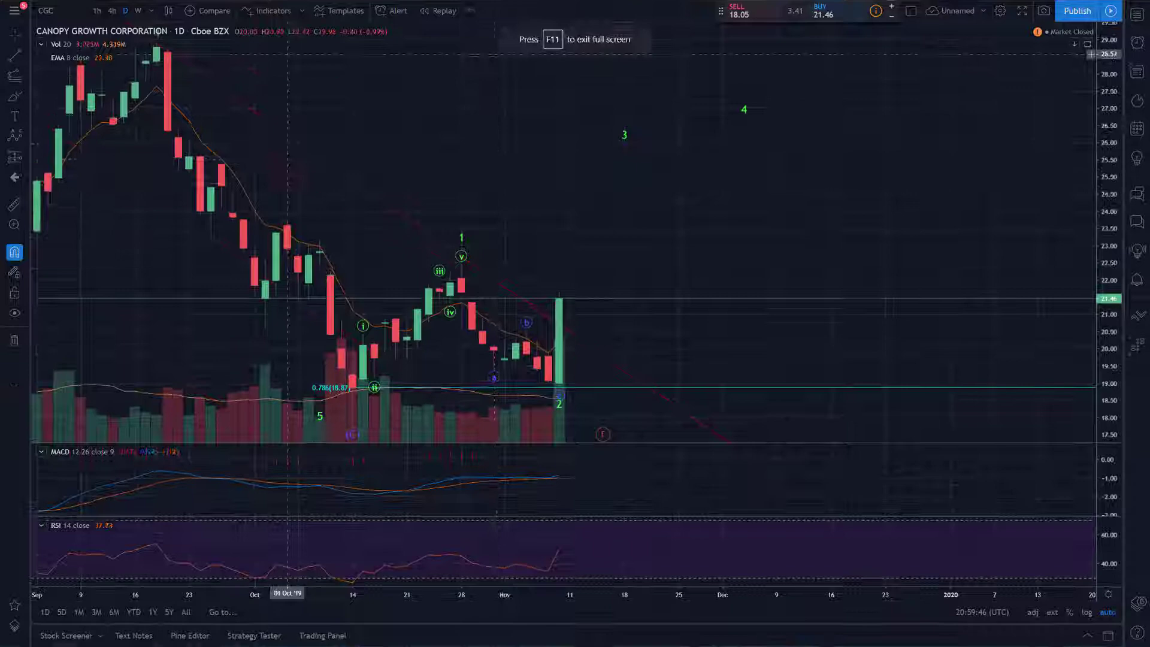
{"action": "left_click", "coordinate": [139, 11]}
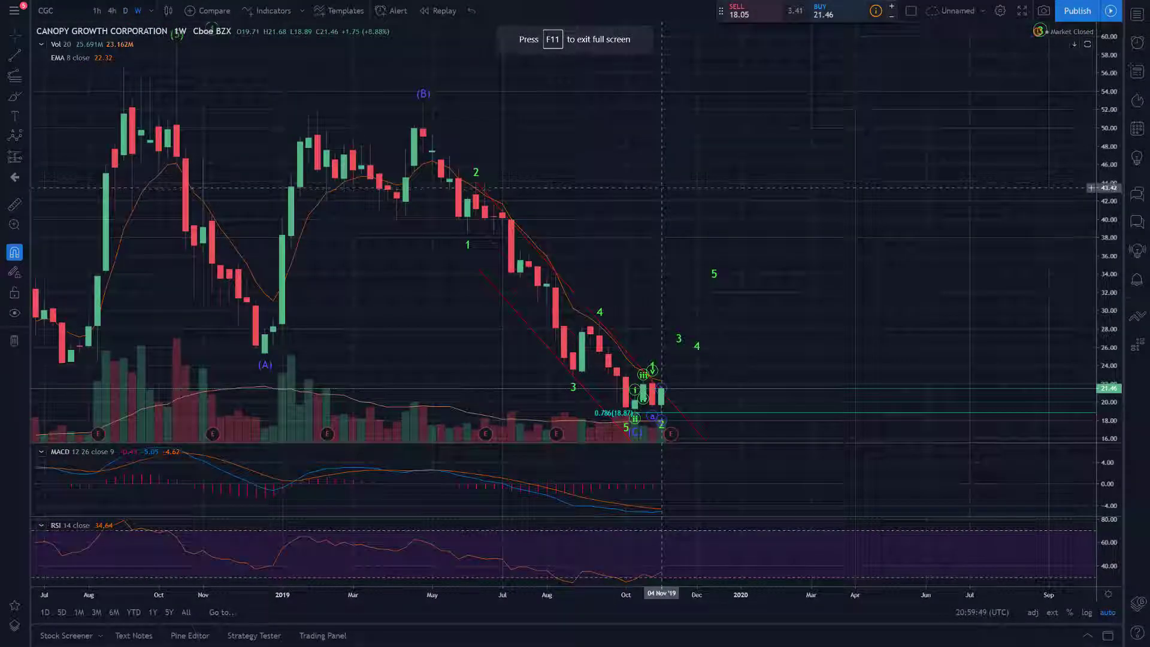
{"action": "left_click", "coordinate": [168, 11]}
{"action": "left_click", "coordinate": [209, 39]}
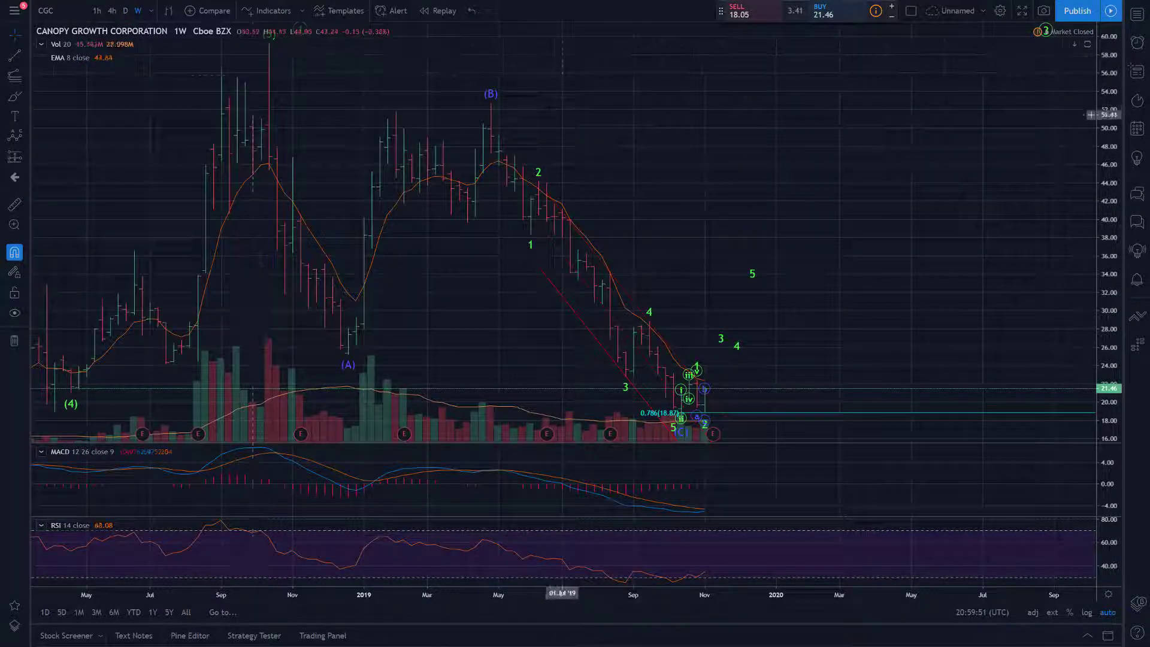
Draw a Trend-Based Fib Extension from the 2015 low through the October 2018 circled wave 1 high to the circled wave 2 low.
{"action": "scroll", "coordinate": [596, 127], "scroll_direction": "down", "scroll_amount": 2}
{"action": "scroll", "coordinate": [596, 127], "scroll_direction": "down", "scroll_amount": 4}
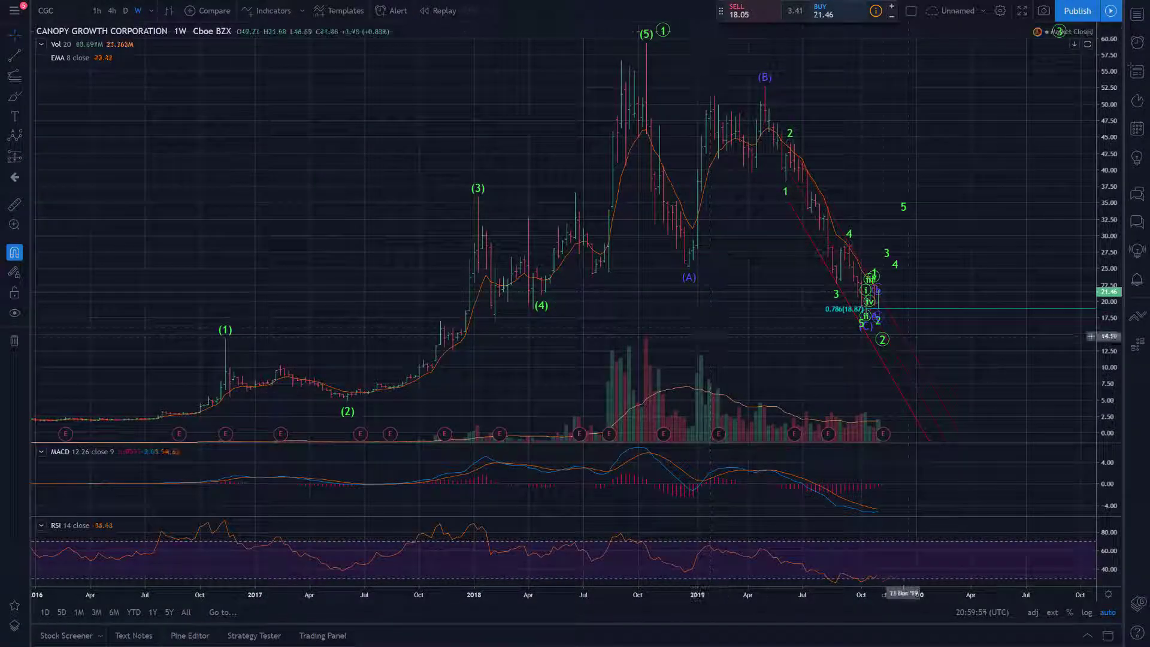
{"action": "left_click_drag", "start_coordinate": [657, 354], "coordinate": [472, 354]}
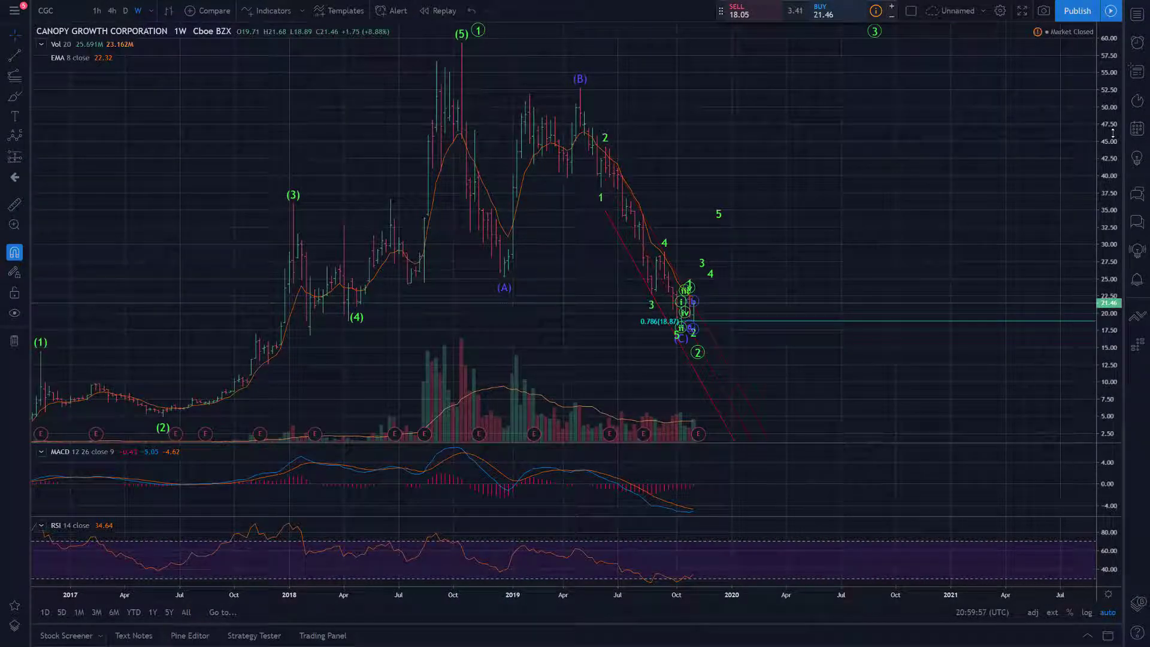
{"action": "left_click_drag", "start_coordinate": [1113, 133], "coordinate": [1078, 250]}
{"action": "left_click_drag", "start_coordinate": [821, 201], "coordinate": [847, 171]}
{"action": "left_click", "coordinate": [9, 78]}
{"action": "left_click", "coordinate": [90, 228]}
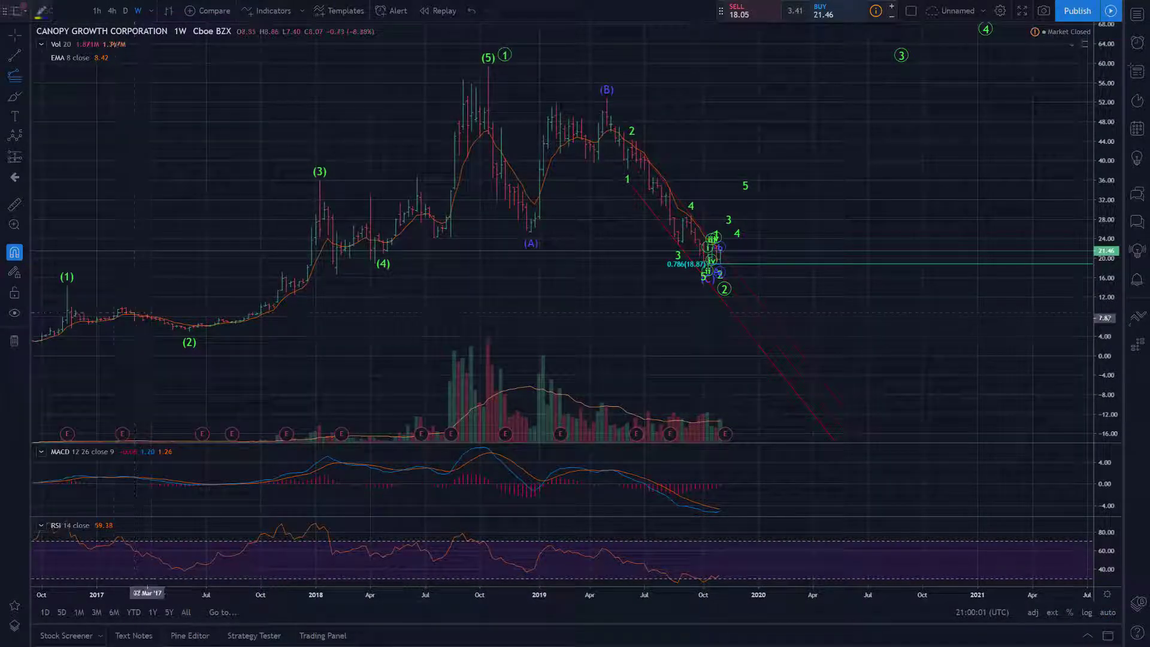
{"action": "scroll", "coordinate": [443, 326], "scroll_direction": "down", "scroll_amount": 3}
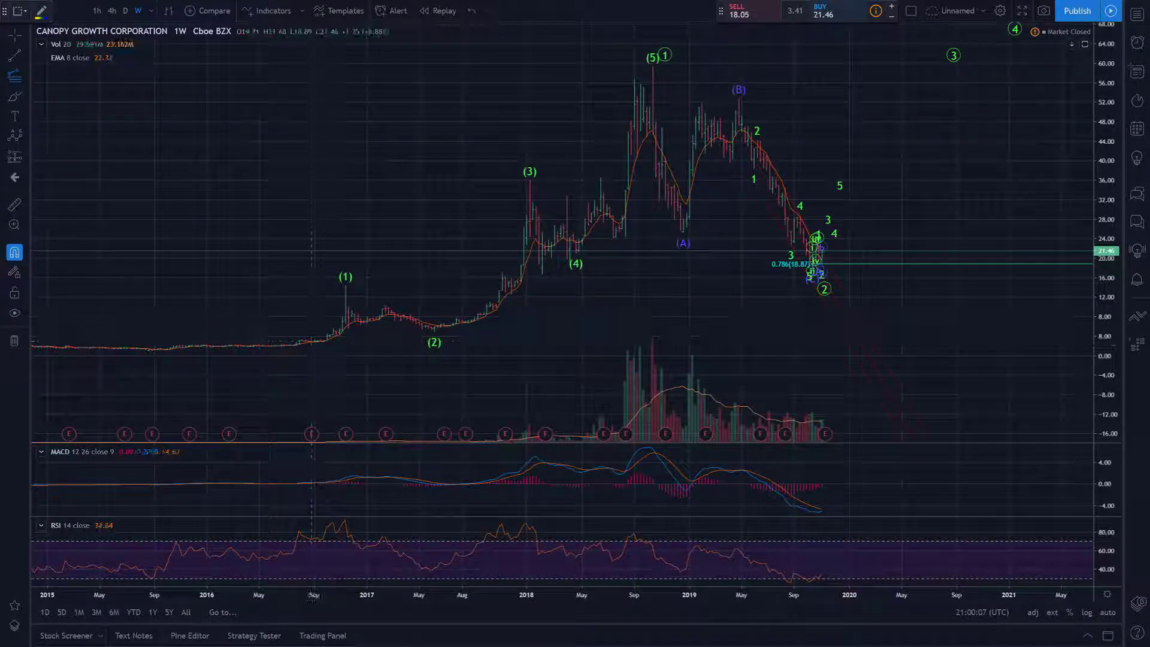
{"action": "scroll", "coordinate": [330, 378], "scroll_direction": "up", "scroll_amount": 2}
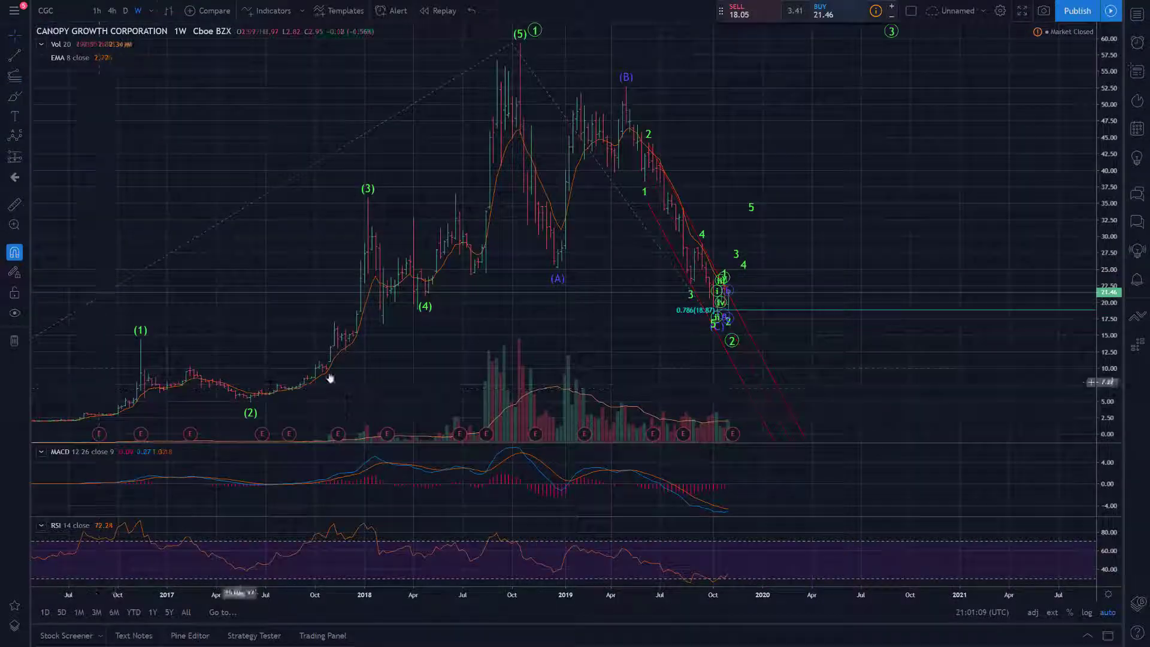
Examine the levels of the weekly Fib Extension above the circled wave 1 high against the projected circled waves 3, 4 and 5.
{"action": "left_click_drag", "start_coordinate": [622, 304], "coordinate": [710, 294]}
{"action": "scroll", "coordinate": [747, 291], "scroll_direction": "down", "scroll_amount": 1}
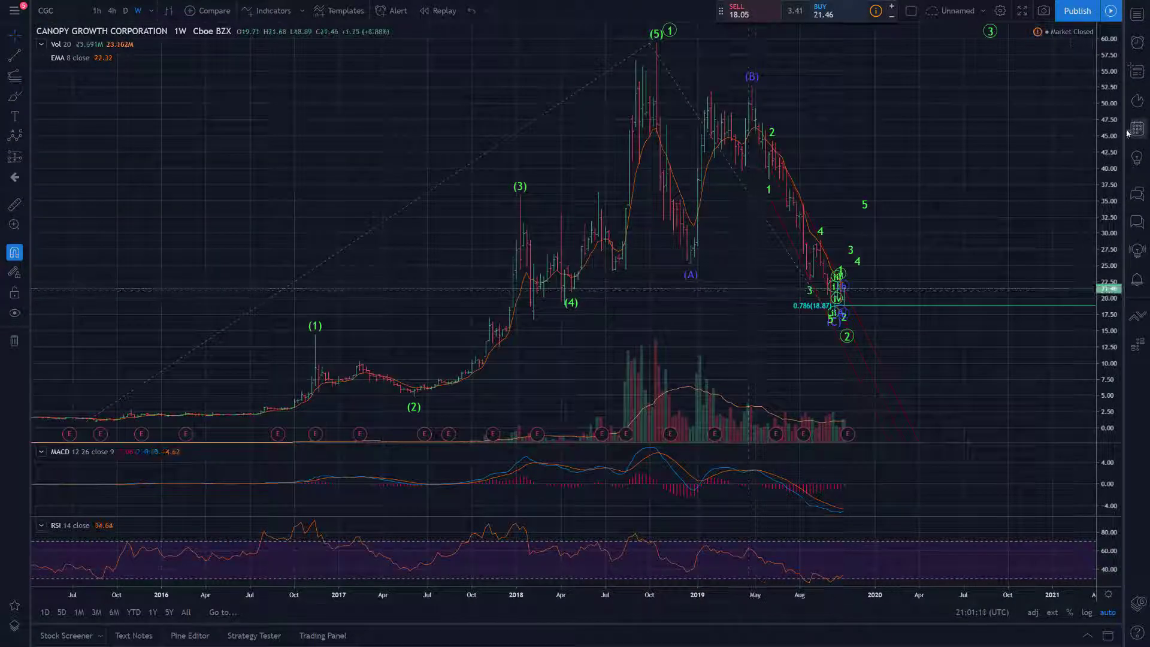
{"action": "left_click_drag", "start_coordinate": [1108, 132], "coordinate": [1145, 237]}
{"action": "left_click_drag", "start_coordinate": [937, 185], "coordinate": [819, 192]}
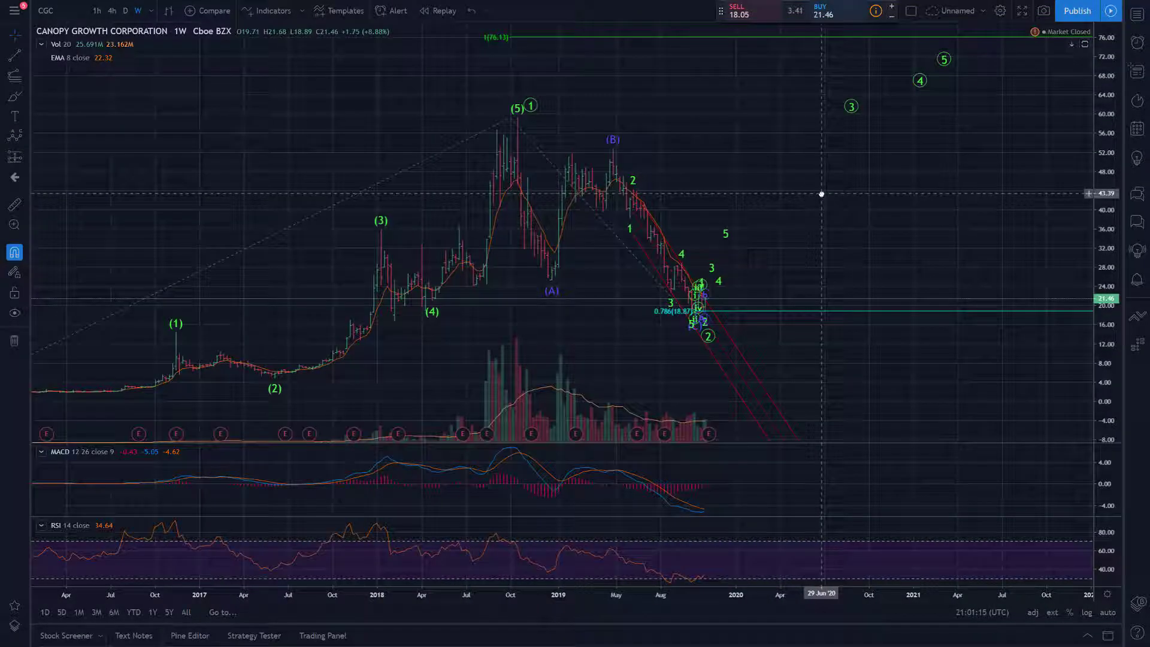
{"action": "left_click_drag", "start_coordinate": [961, 183], "coordinate": [767, 303]}
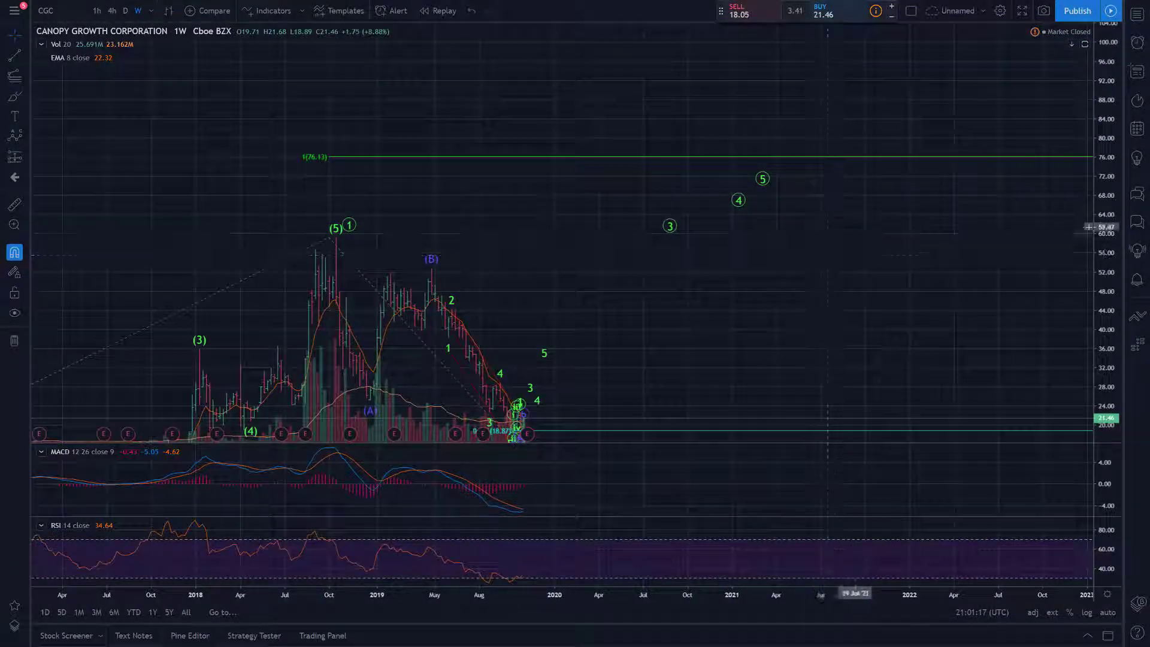
{"action": "left_click_drag", "start_coordinate": [909, 195], "coordinate": [853, 336]}
{"action": "left_click_drag", "start_coordinate": [460, 184], "coordinate": [538, 137]}
{"action": "left_click_drag", "start_coordinate": [1117, 294], "coordinate": [1084, 416]}
{"action": "left_click_drag", "start_coordinate": [807, 297], "coordinate": [798, 244]}
{"action": "left_click_drag", "start_coordinate": [440, 593], "coordinate": [695, 581]}
{"action": "left_click_drag", "start_coordinate": [965, 240], "coordinate": [755, 285]}
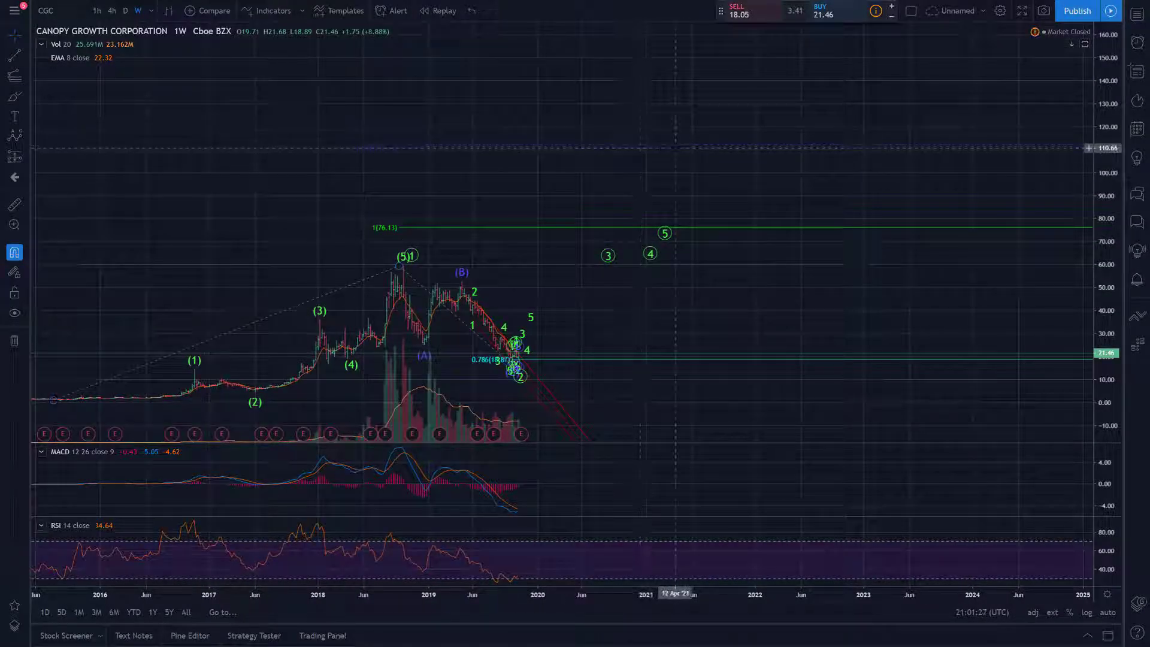
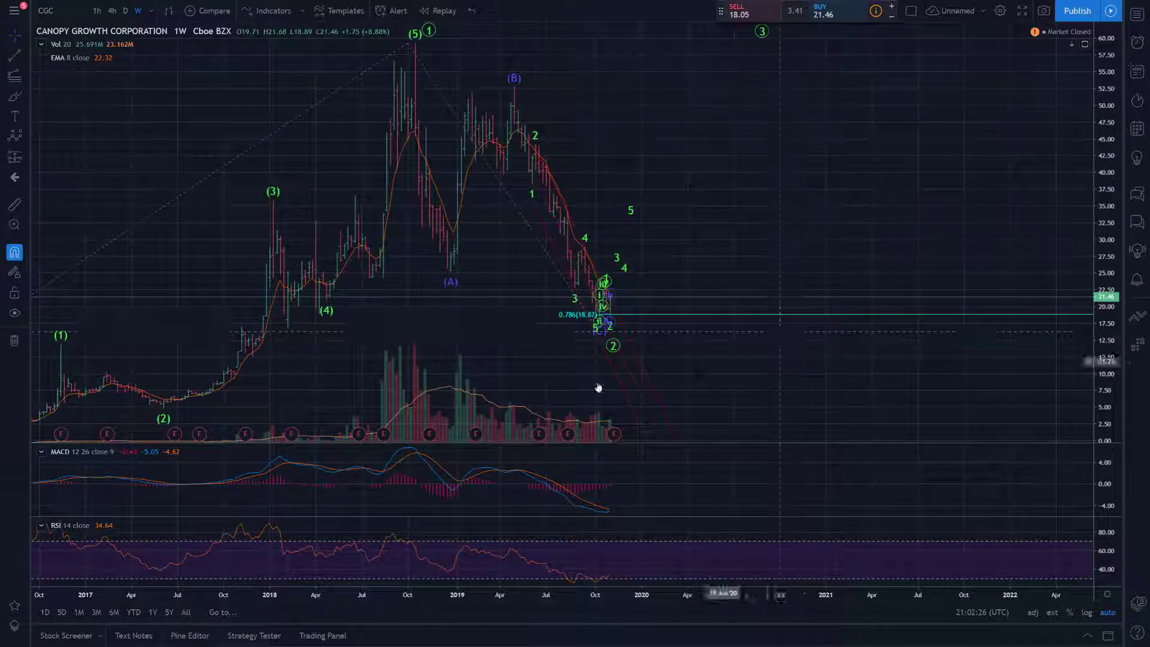
Examine the projected circled waves 3, 4 and 5 against the 1 Fib extension level and the circled wave 2 low on the weekly chart.
{"action": "scroll", "coordinate": [803, 269], "scroll_direction": "up", "scroll_amount": 4}
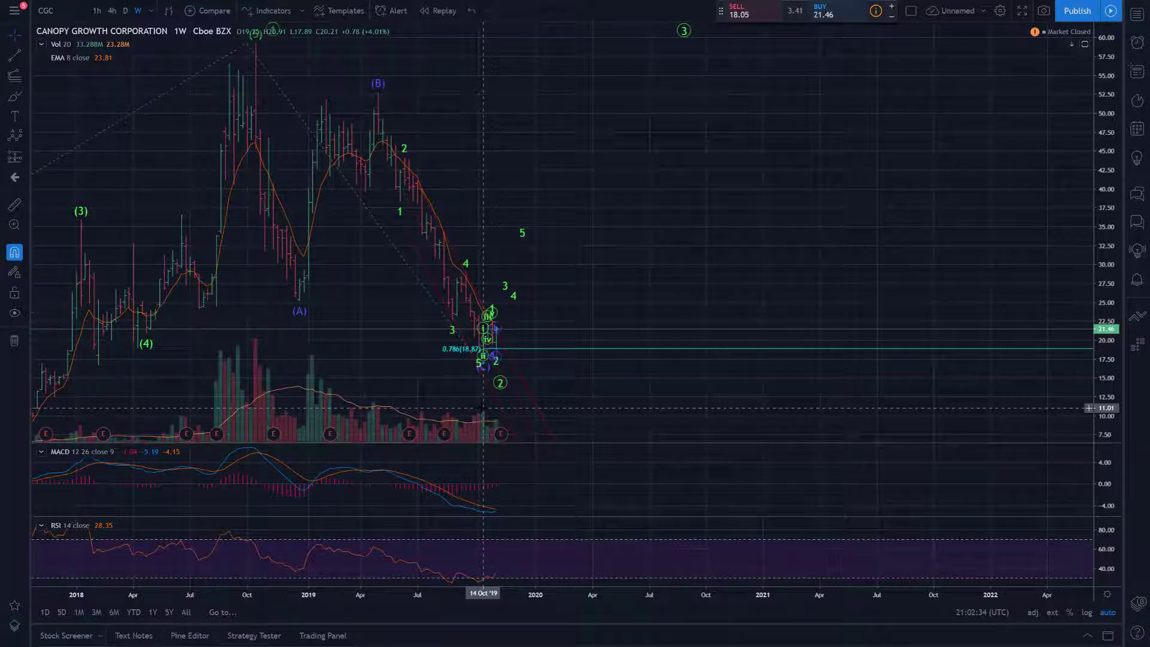
{"action": "left_click_drag", "start_coordinate": [666, 193], "coordinate": [833, 165]}
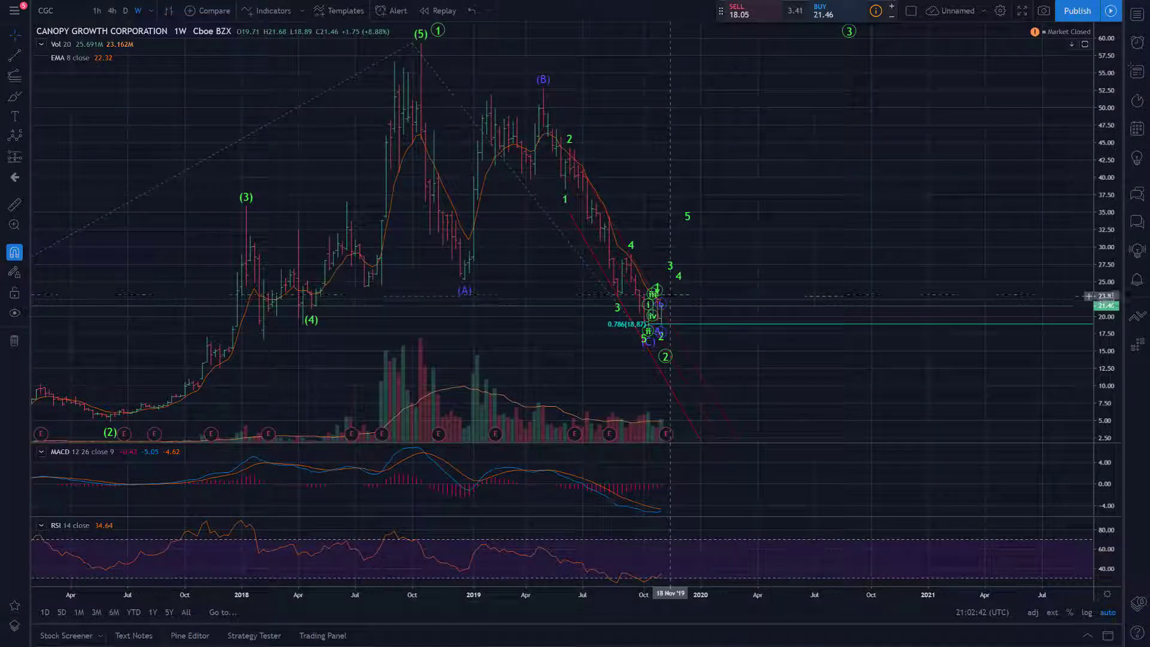
{"action": "left_click_drag", "start_coordinate": [829, 115], "coordinate": [837, 116]}
{"action": "left_click_drag", "start_coordinate": [1102, 187], "coordinate": [1091, 273]}
{"action": "left_click_drag", "start_coordinate": [989, 108], "coordinate": [879, 182]}
{"action": "left_click_drag", "start_coordinate": [1110, 231], "coordinate": [1105, 308]}
{"action": "left_click_drag", "start_coordinate": [451, 590], "coordinate": [675, 592]}
{"action": "left_click_drag", "start_coordinate": [948, 223], "coordinate": [710, 289]}
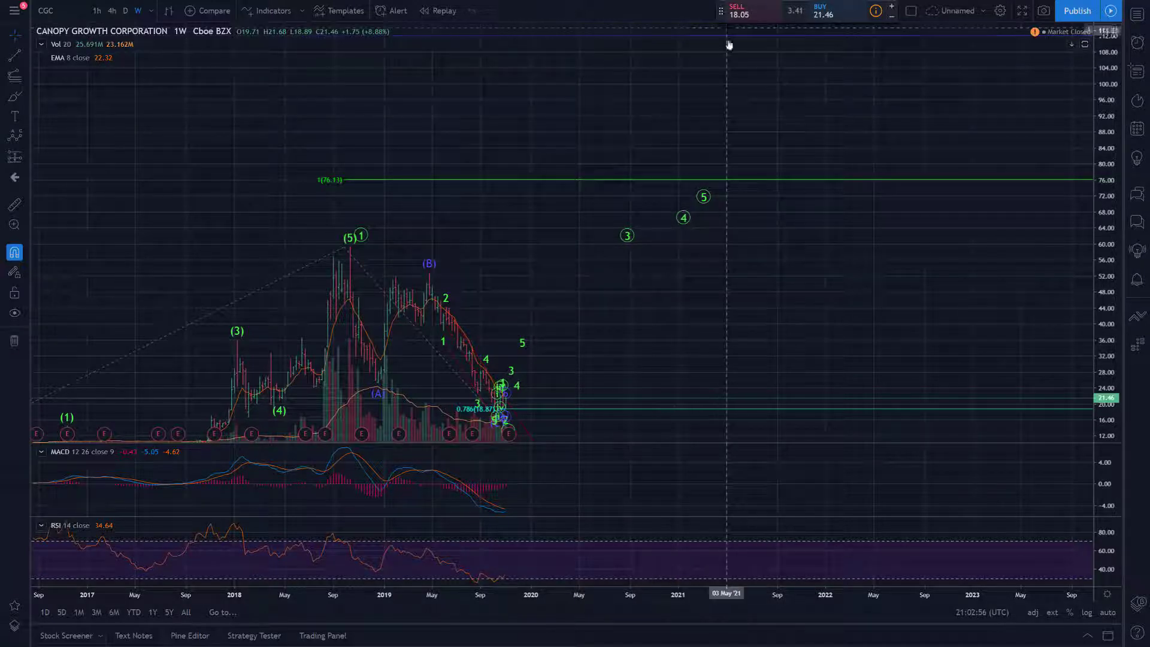
{"action": "left_click_drag", "start_coordinate": [662, 304], "coordinate": [651, 275]}
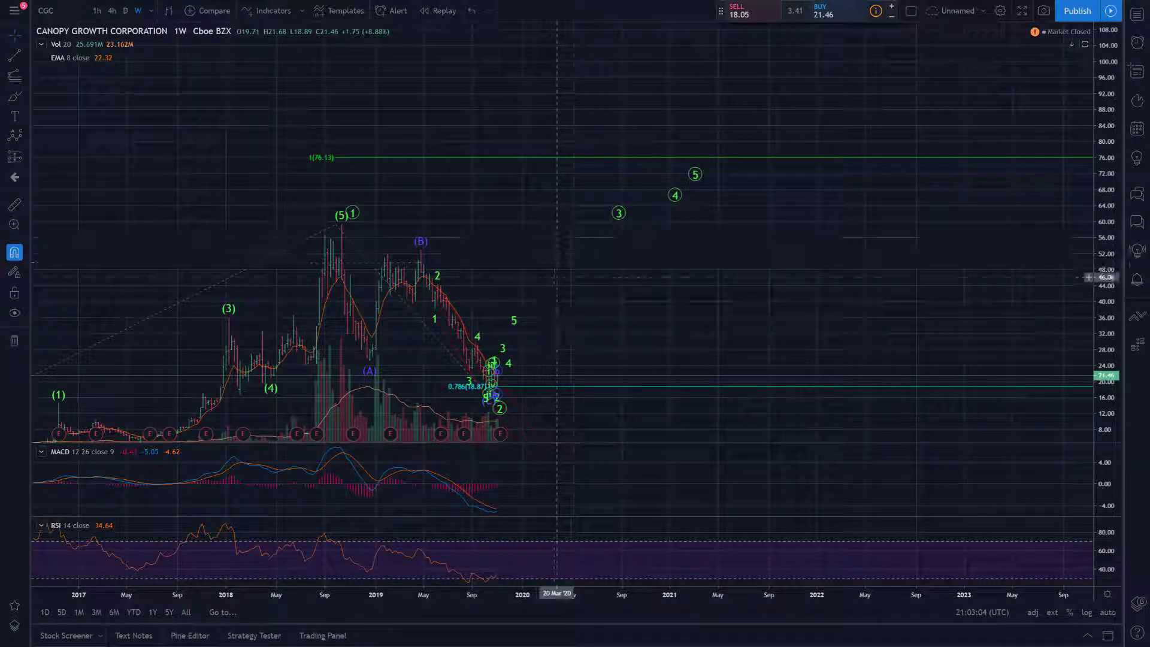
{"action": "left_click_drag", "start_coordinate": [678, 272], "coordinate": [671, 231]}
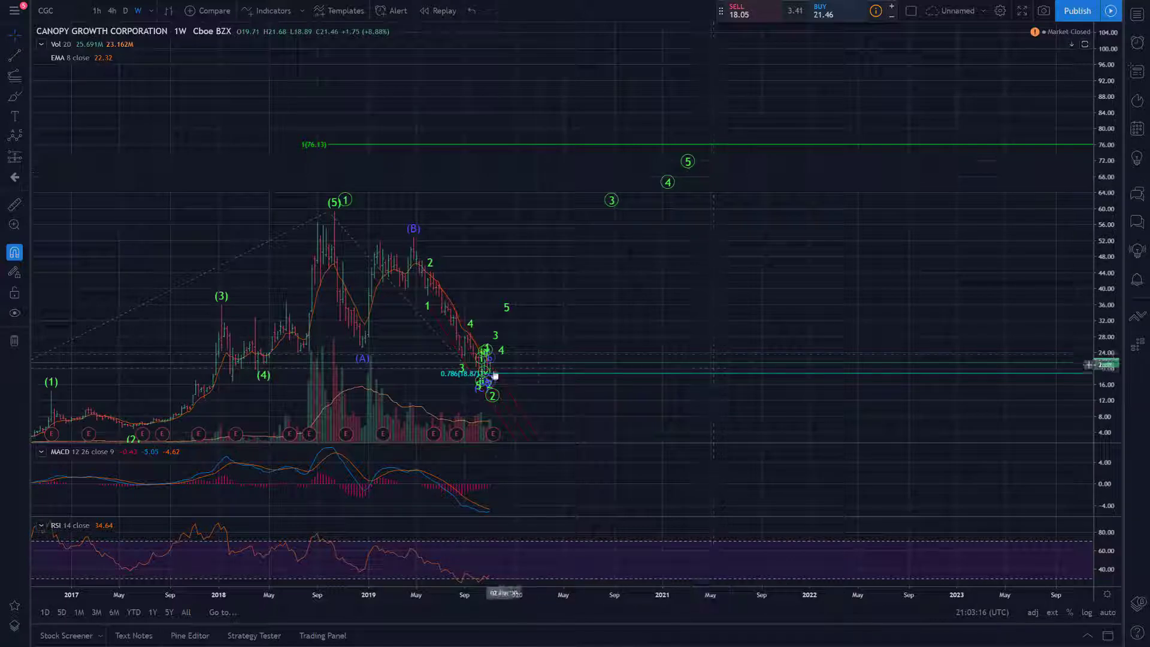
{"action": "left_click_drag", "start_coordinate": [758, 335], "coordinate": [838, 299]}
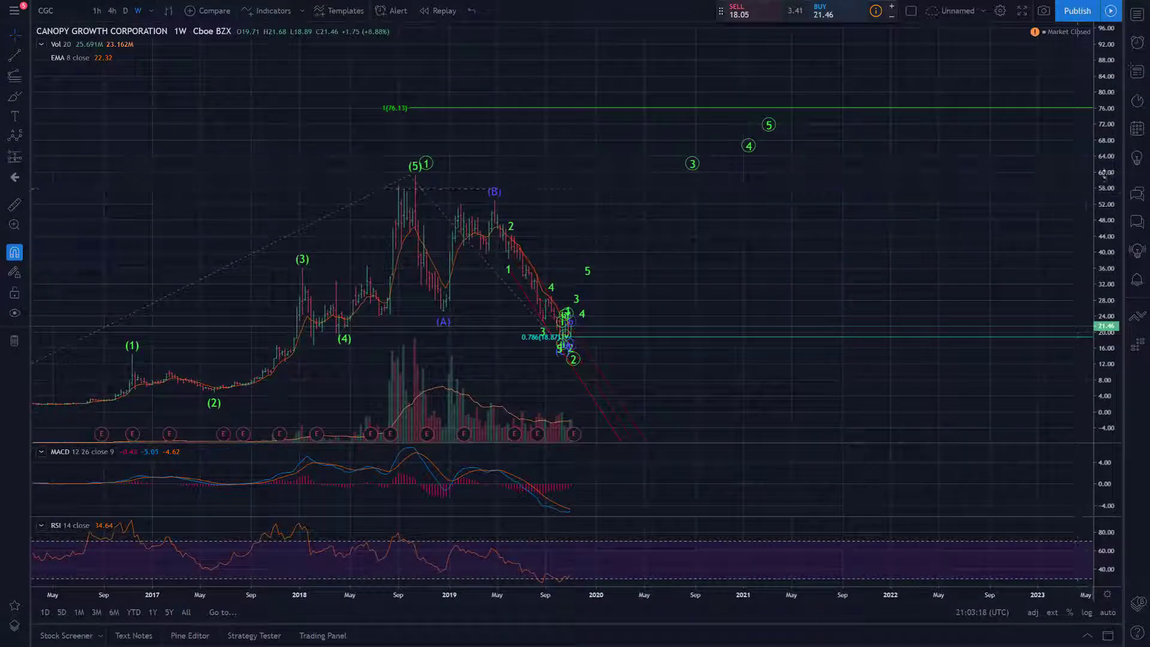
Reset the price scale of the weekly chart and frame the decline into the circled wave 2 low.
{"action": "right_click", "coordinate": [1091, 198]}
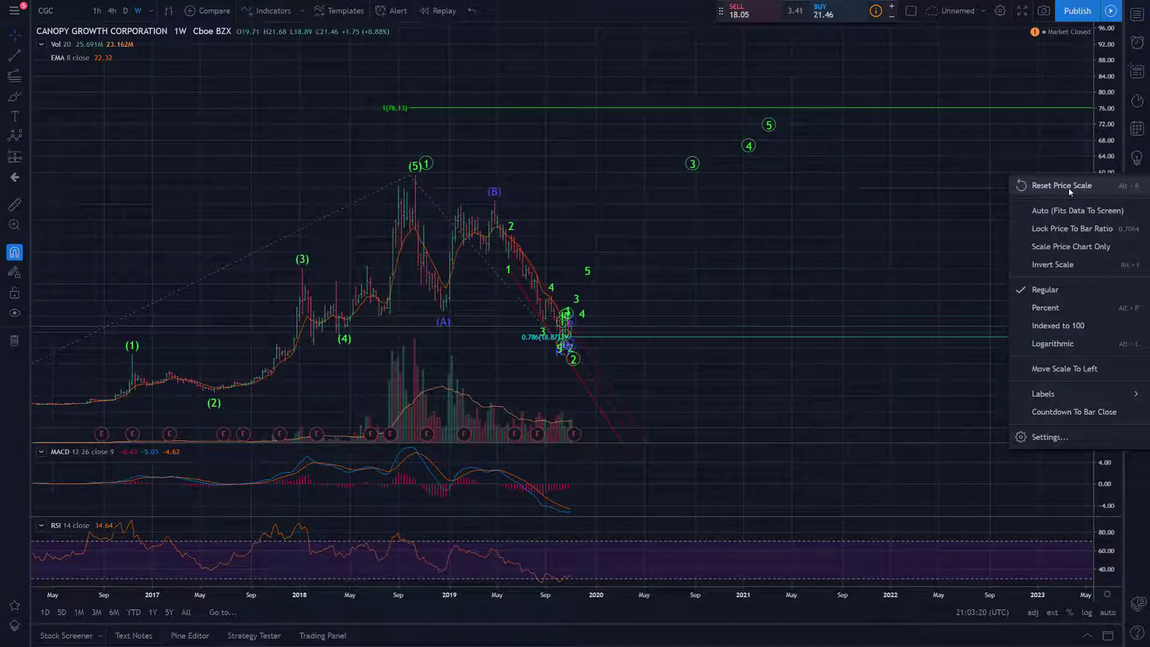
{"action": "left_click", "coordinate": [1071, 187]}
{"action": "scroll", "coordinate": [894, 179], "scroll_direction": "up", "scroll_amount": 3}
{"action": "left_click_drag", "start_coordinate": [684, 200], "coordinate": [781, 195]}
{"action": "scroll", "coordinate": [847, 205], "scroll_direction": "up", "scroll_amount": 2}
{"action": "scroll", "coordinate": [752, 203], "scroll_direction": "up", "scroll_amount": 2}
{"action": "scroll", "coordinate": [759, 199], "scroll_direction": "down", "scroll_amount": 2}
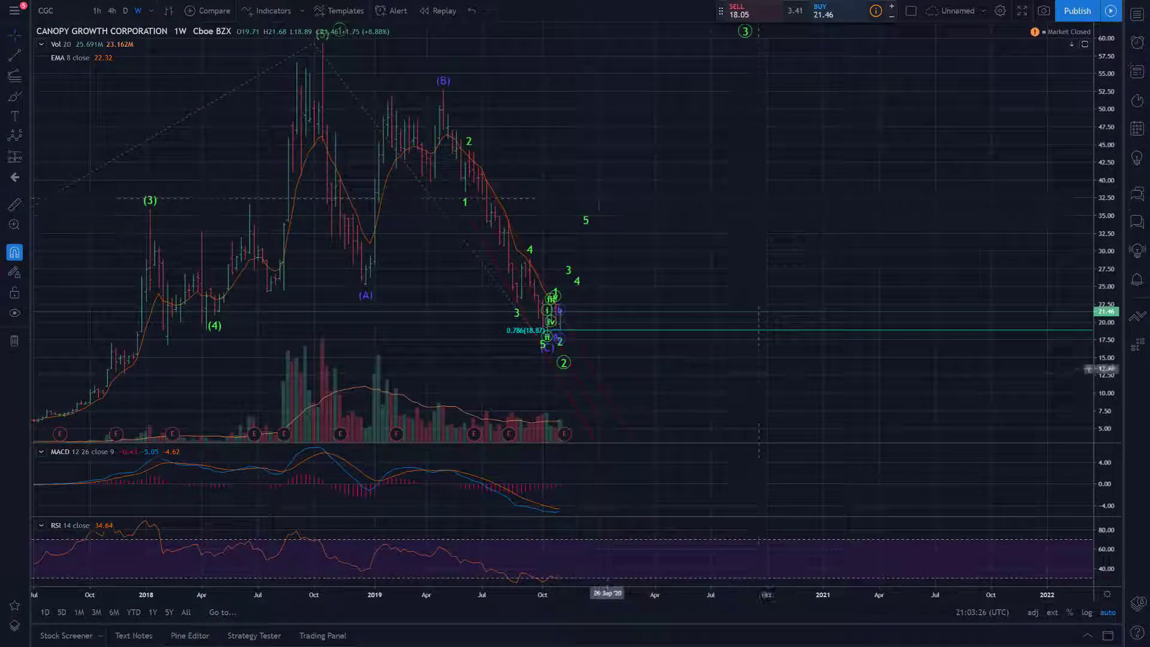
Switch the chart to the daily timeframe and frame the recent lows with the projected waves 3, 4 and 5.
{"action": "left_click", "coordinate": [125, 10]}
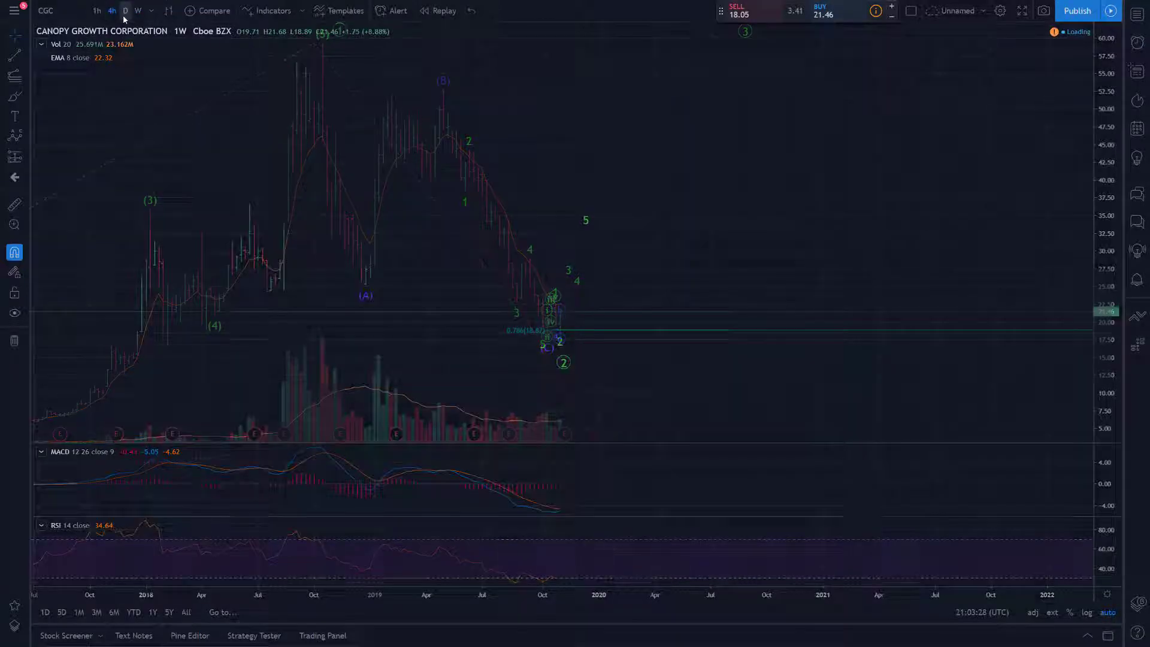
{"action": "scroll", "coordinate": [554, 208], "scroll_direction": "up", "scroll_amount": 1}
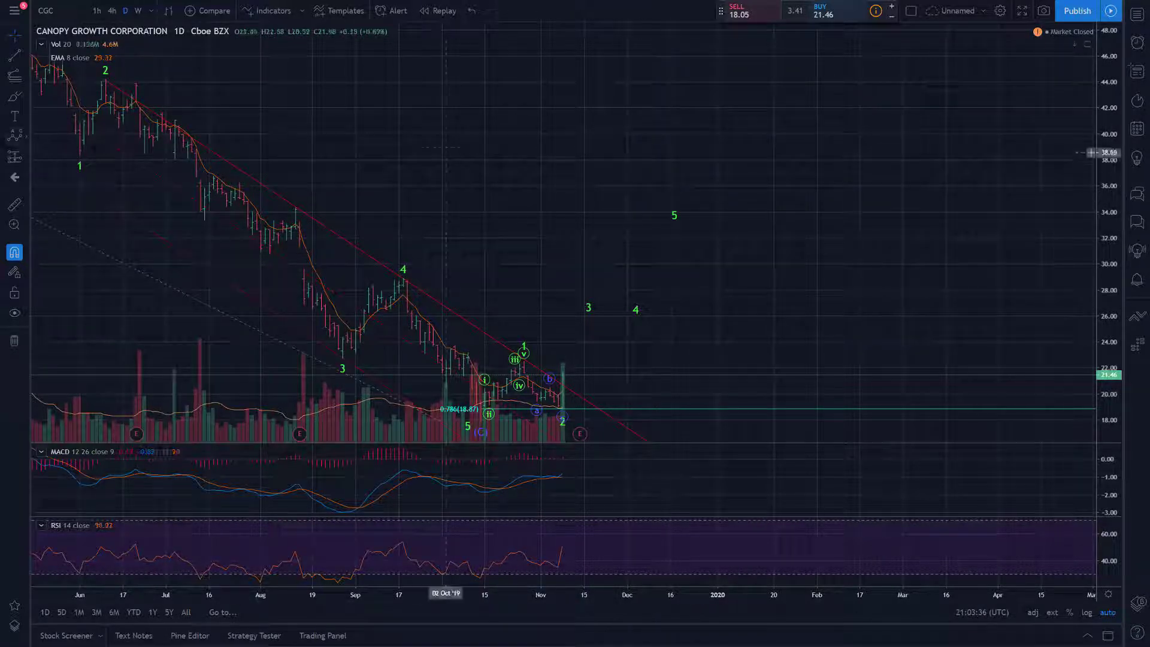
{"action": "scroll", "coordinate": [464, 96], "scroll_direction": "up", "scroll_amount": 1}
{"action": "scroll", "coordinate": [465, 95], "scroll_direction": "up", "scroll_amount": 1}
{"action": "left_click_drag", "start_coordinate": [337, 120], "coordinate": [458, 127]}
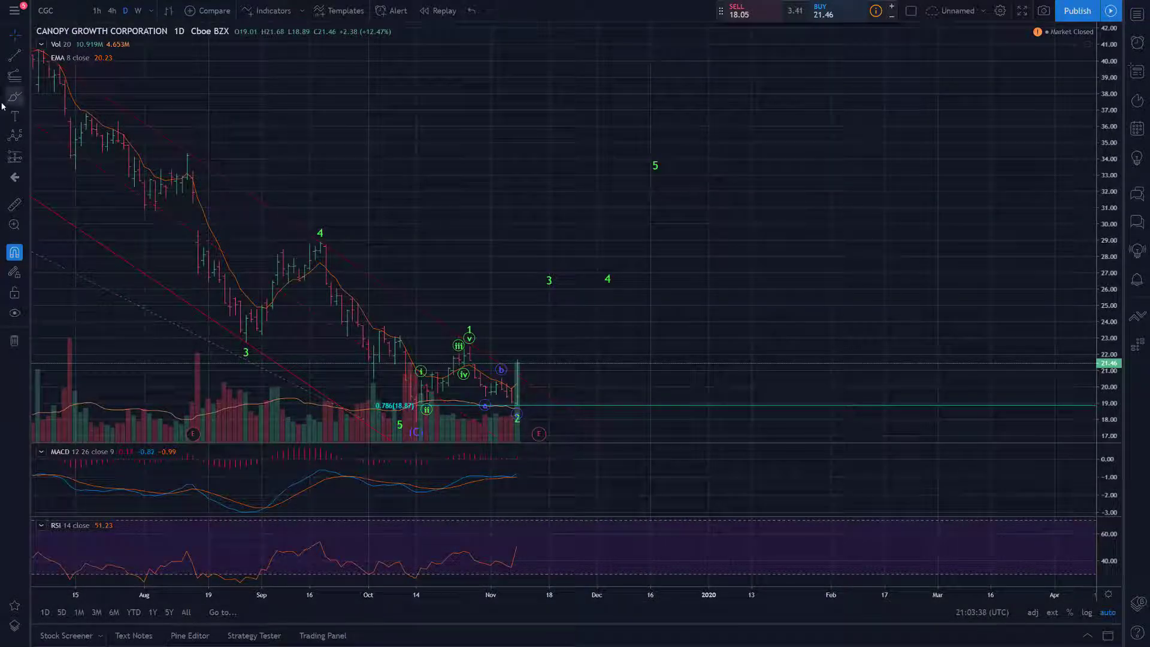
Draw an Elliott Correction Wave (ABC) from beside projected wave 5 at about 33.3, ending with c near 23.6 on 13 Jan 2020.
{"action": "left_click", "coordinate": [22, 134]}
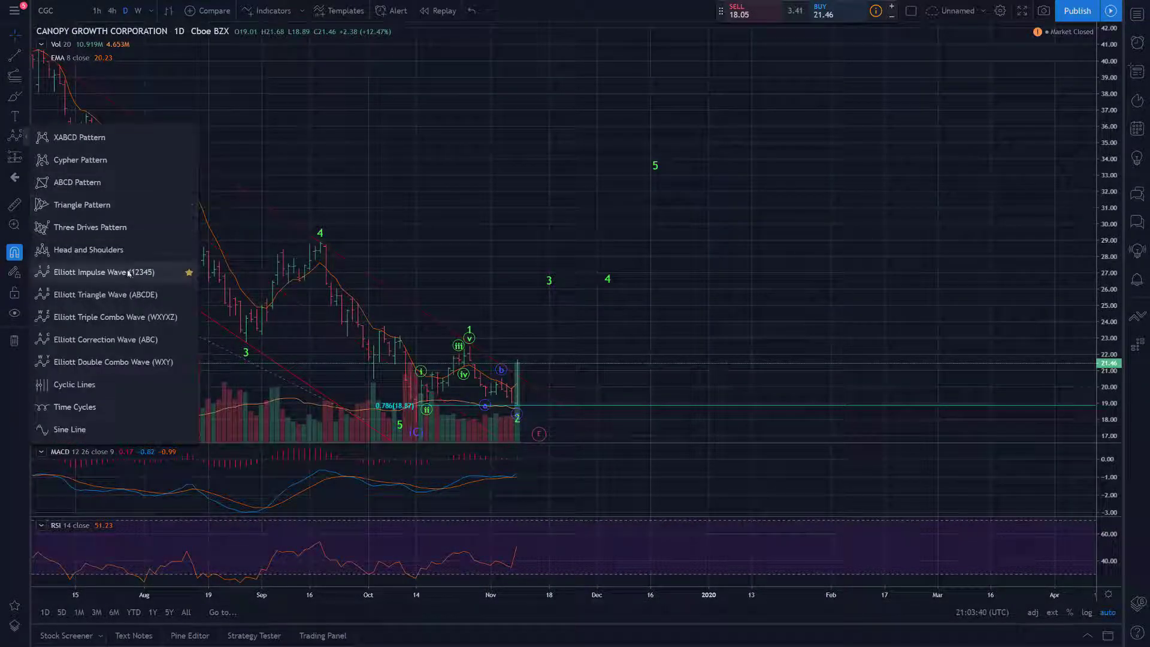
{"action": "left_click", "coordinate": [145, 344]}
{"action": "left_click", "coordinate": [671, 173]}
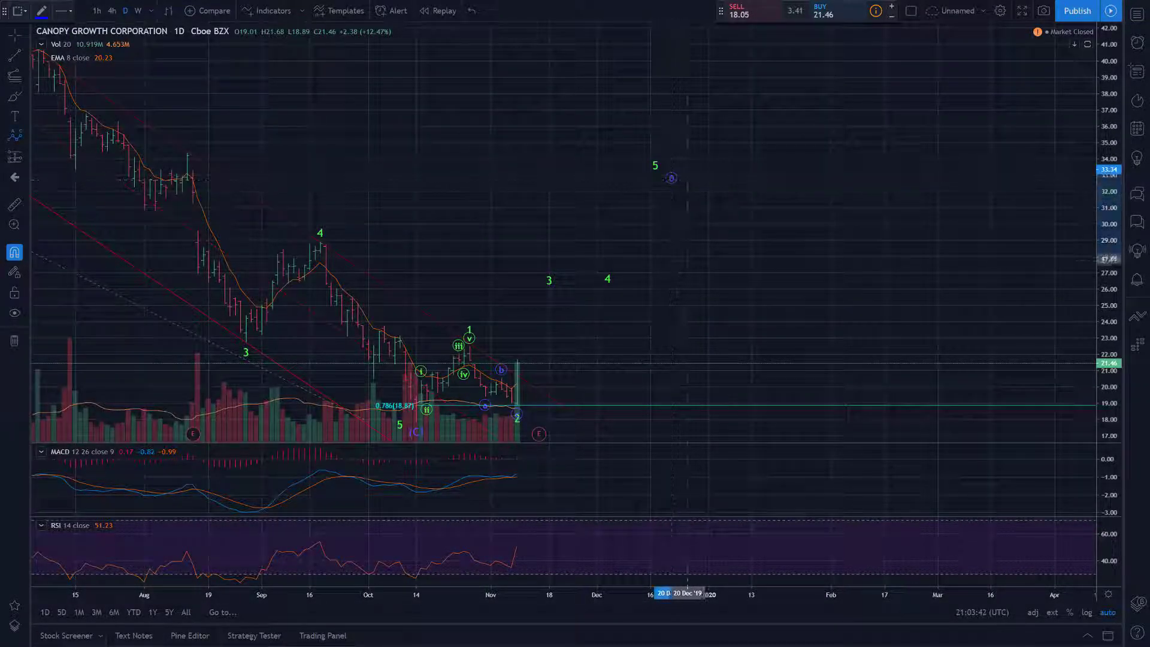
{"action": "left_click", "coordinate": [687, 274]}
{"action": "left_click", "coordinate": [719, 248]}
{"action": "left_click", "coordinate": [751, 337]}
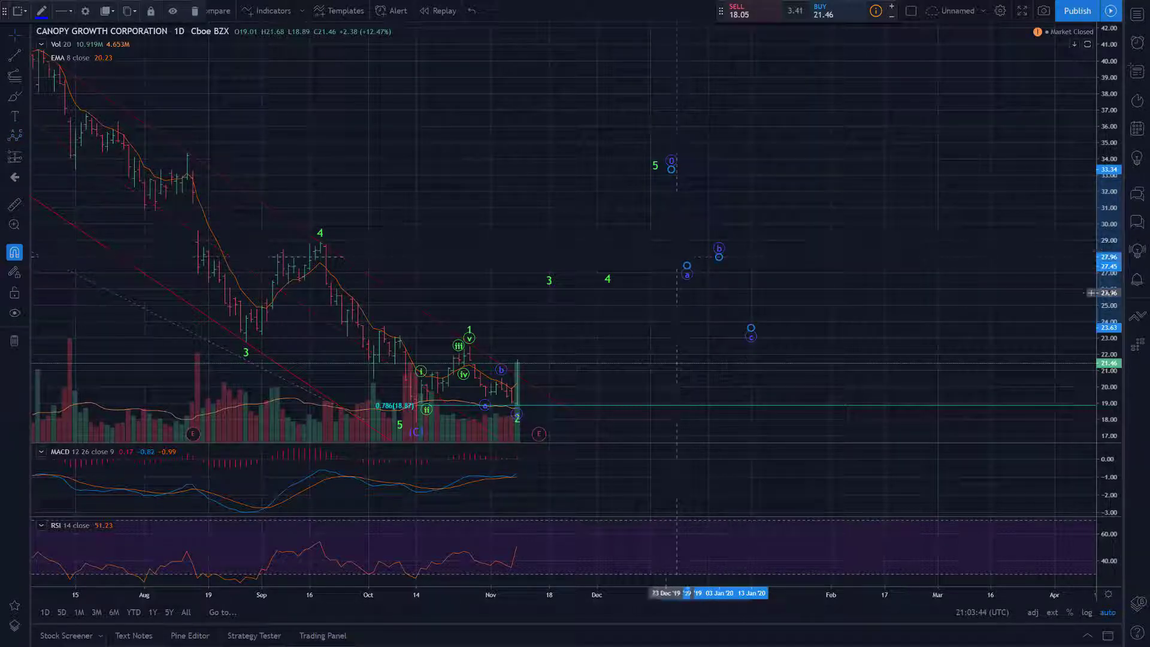
Draw an Elliott Impulse Wave from the 14 Oct 2019 low through projected wave 5 and the correction's c, ending near 39.7 in March 2020.
{"action": "left_click", "coordinate": [10, 141]}
{"action": "left_click", "coordinate": [72, 428]}
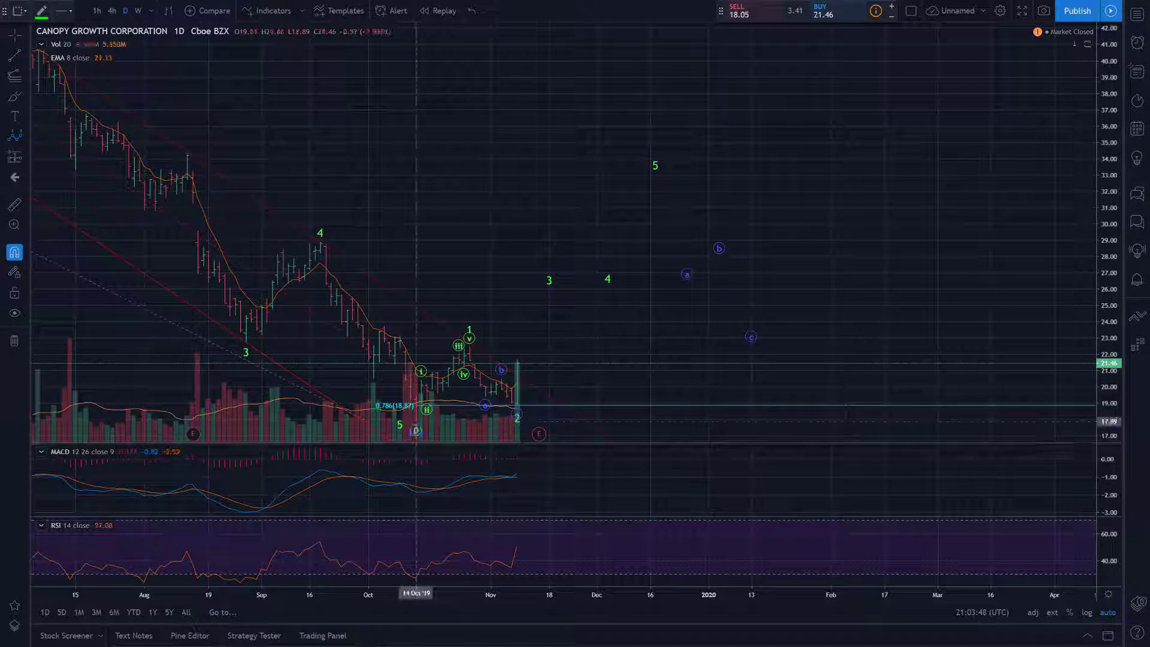
{"action": "left_click", "coordinate": [417, 422]}
{"action": "left_click", "coordinate": [666, 141]}
{"action": "left_click", "coordinate": [762, 351]}
{"action": "left_click", "coordinate": [820, 85]}
{"action": "left_click", "coordinate": [963, 98]}
{"action": "left_click", "coordinate": [986, 64]}
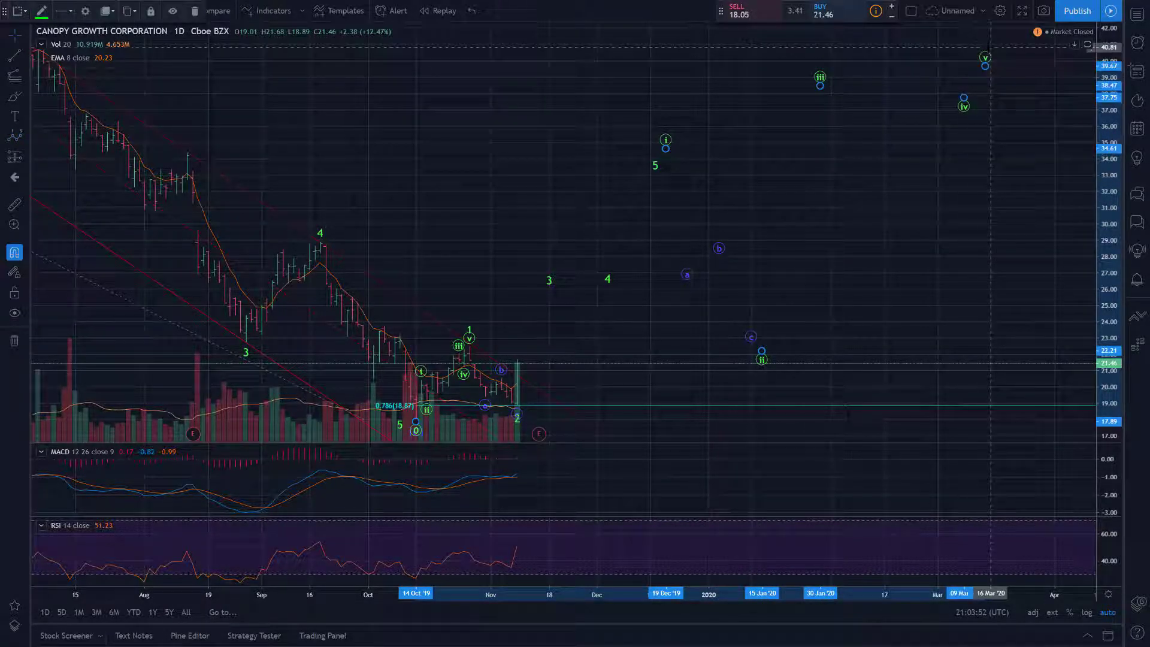
Set the degree of the new impulse wave to Intermediate.
{"action": "right_click", "coordinate": [986, 58]}
{"action": "mouse_move", "coordinate": [1021, 266]}
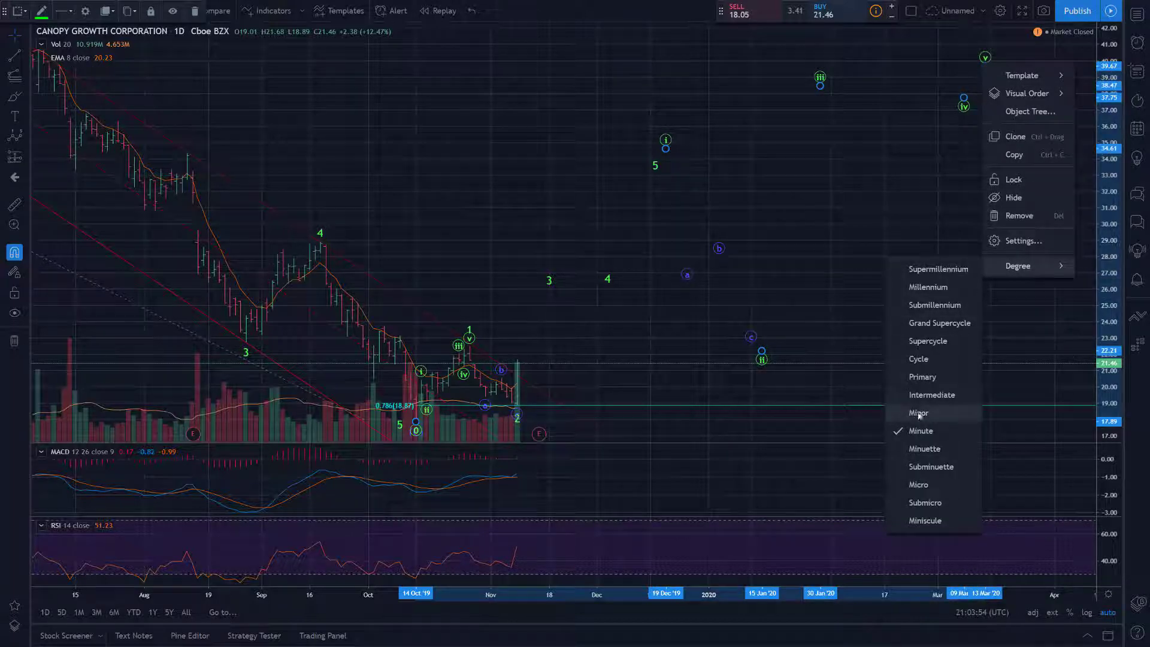
{"action": "left_click", "coordinate": [932, 395]}
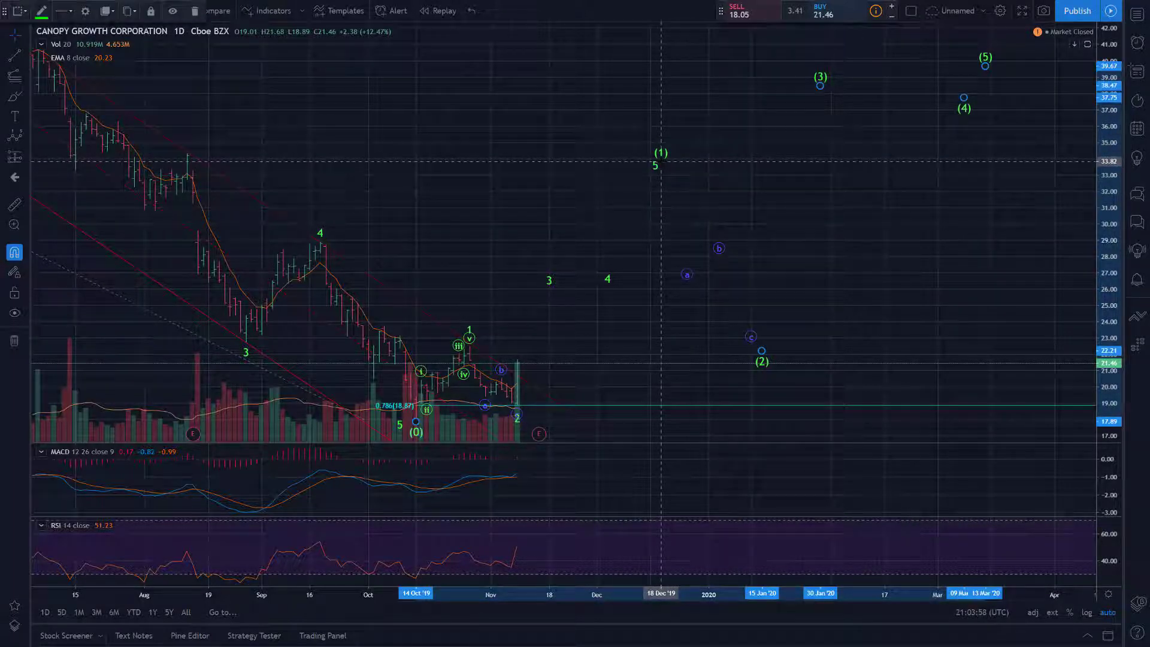
Reposition the impulse points: (1) at projected wave 5, (2) at c near 22.9, (3) to 20 Feb 2020, (4) lower and (5) further out in March.
{"action": "left_click_drag", "start_coordinate": [762, 353], "coordinate": [762, 349]}
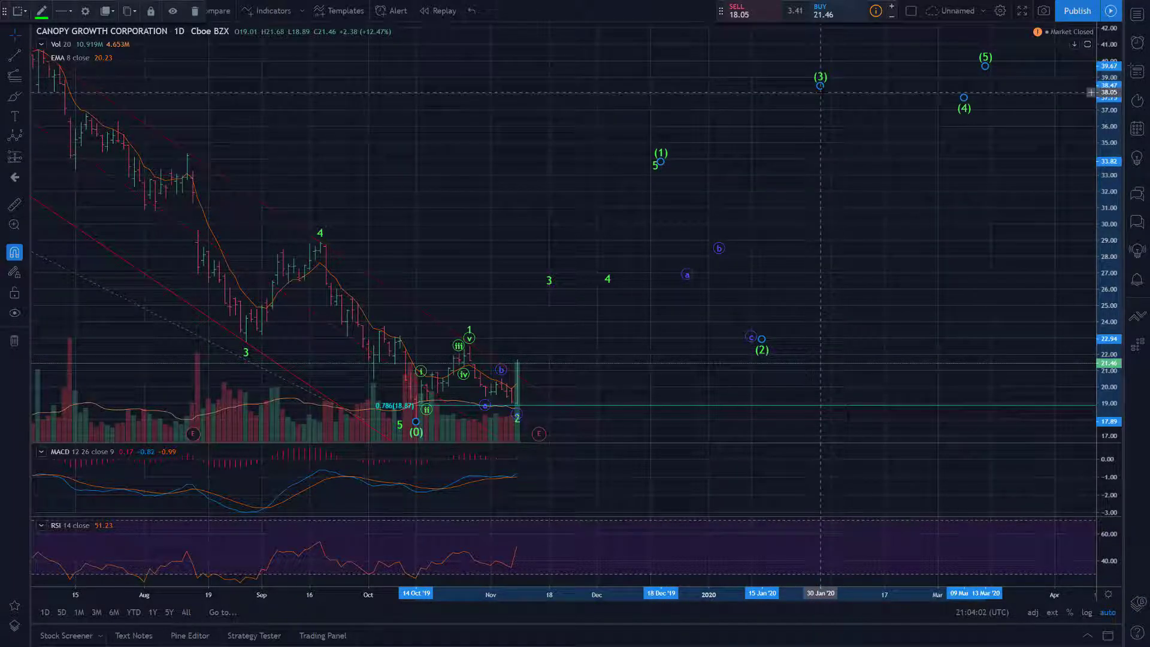
{"action": "left_click_drag", "start_coordinate": [822, 84], "coordinate": [901, 63]}
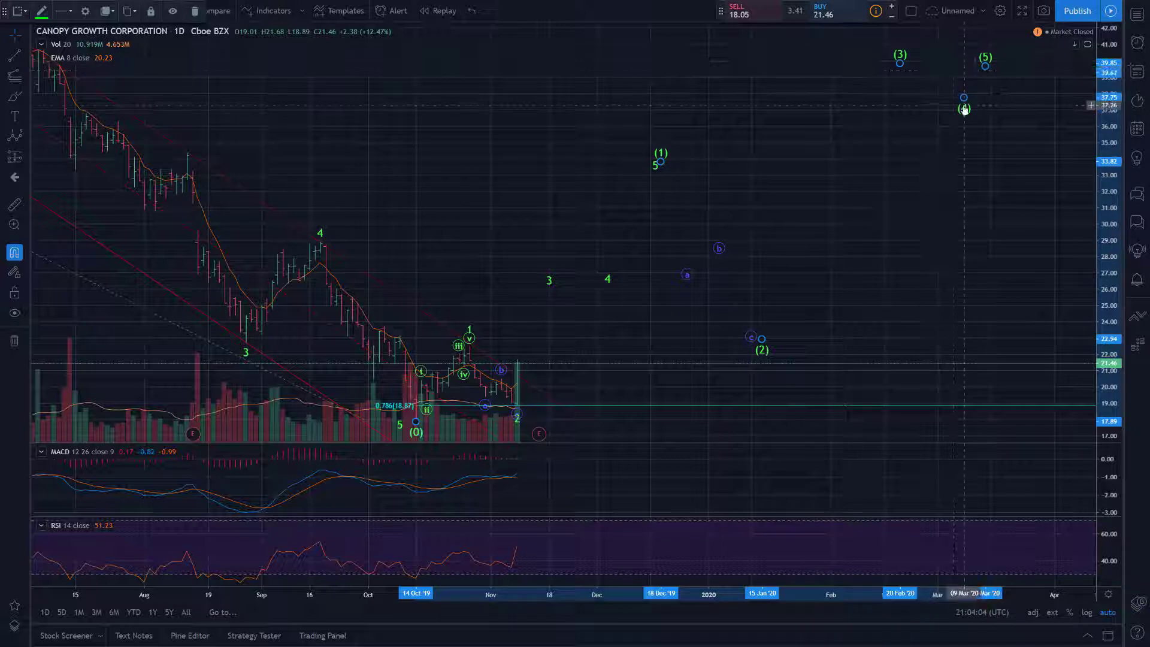
{"action": "left_click_drag", "start_coordinate": [965, 109], "coordinate": [1006, 131]}
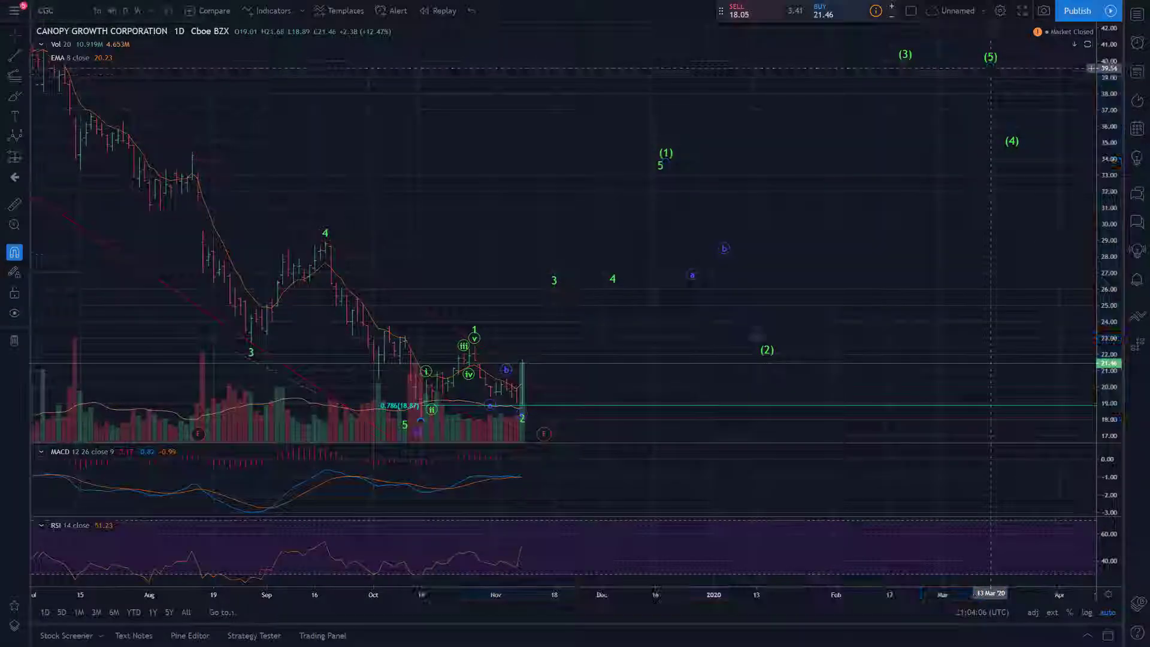
{"action": "left_click_drag", "start_coordinate": [991, 62], "coordinate": [1052, 60]}
Examine the 14 Nov 2019 earnings marker and its timing relative to projected waves 3 to 5 on the daily chart.
{"action": "left_click_drag", "start_coordinate": [955, 128], "coordinate": [881, 160]}
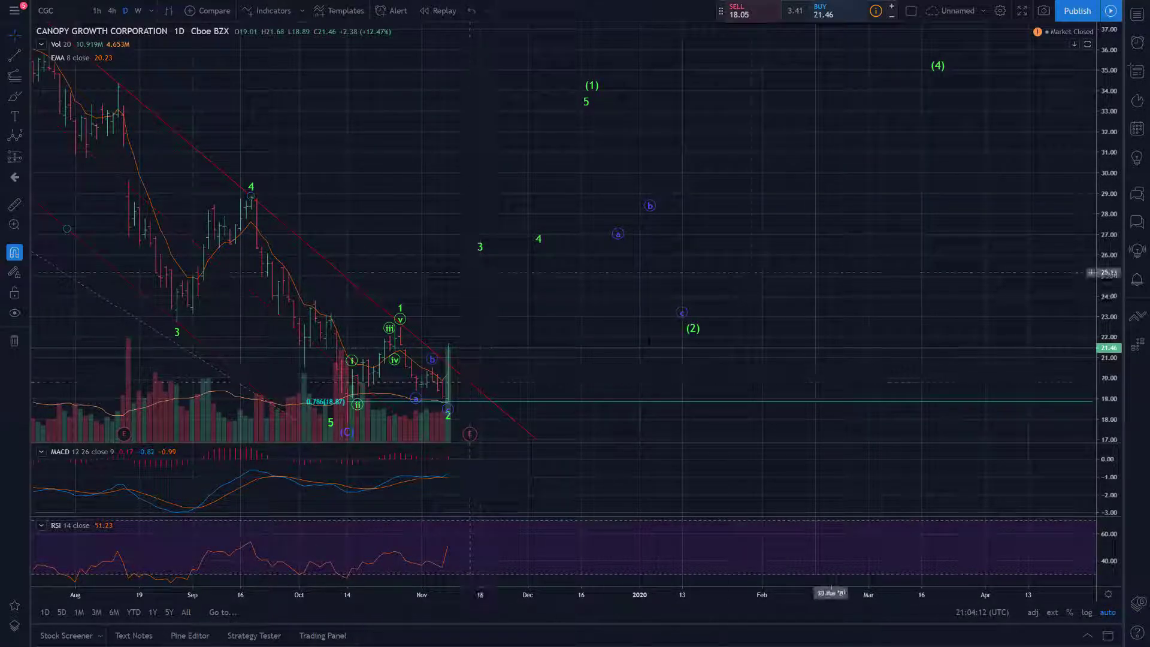
{"action": "left_click_drag", "start_coordinate": [518, 271], "coordinate": [608, 246]}
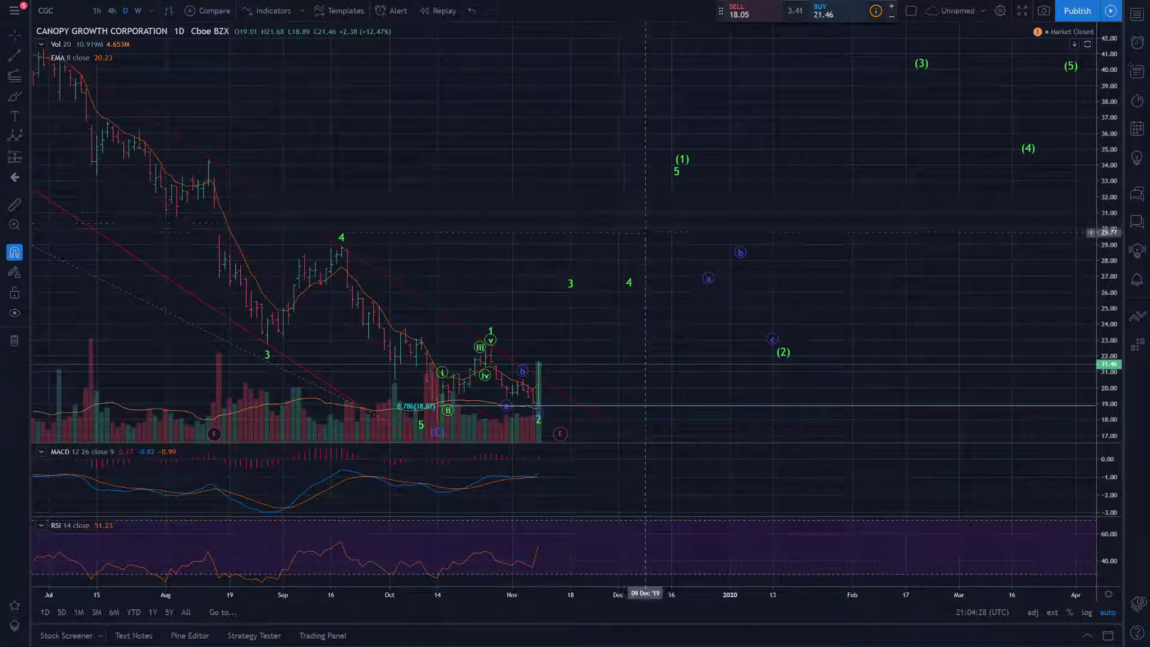
{"action": "left_click_drag", "start_coordinate": [561, 433], "coordinate": [559, 433]}
{"action": "left_click", "coordinate": [559, 434]}
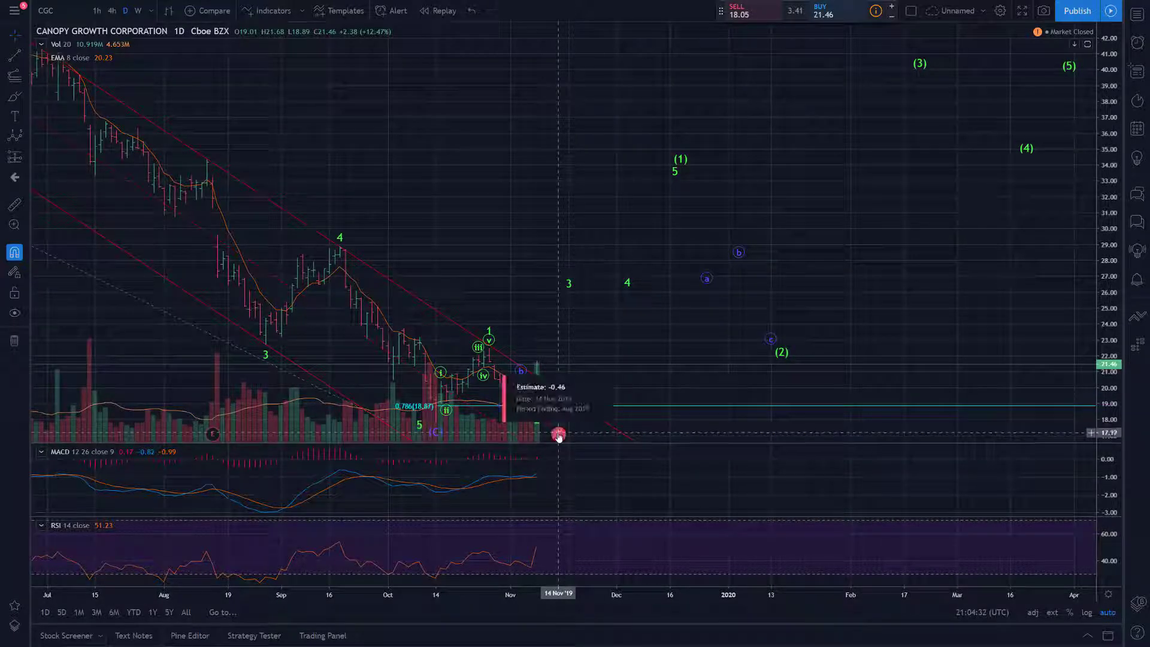
{"action": "left_click", "coordinate": [657, 340]}
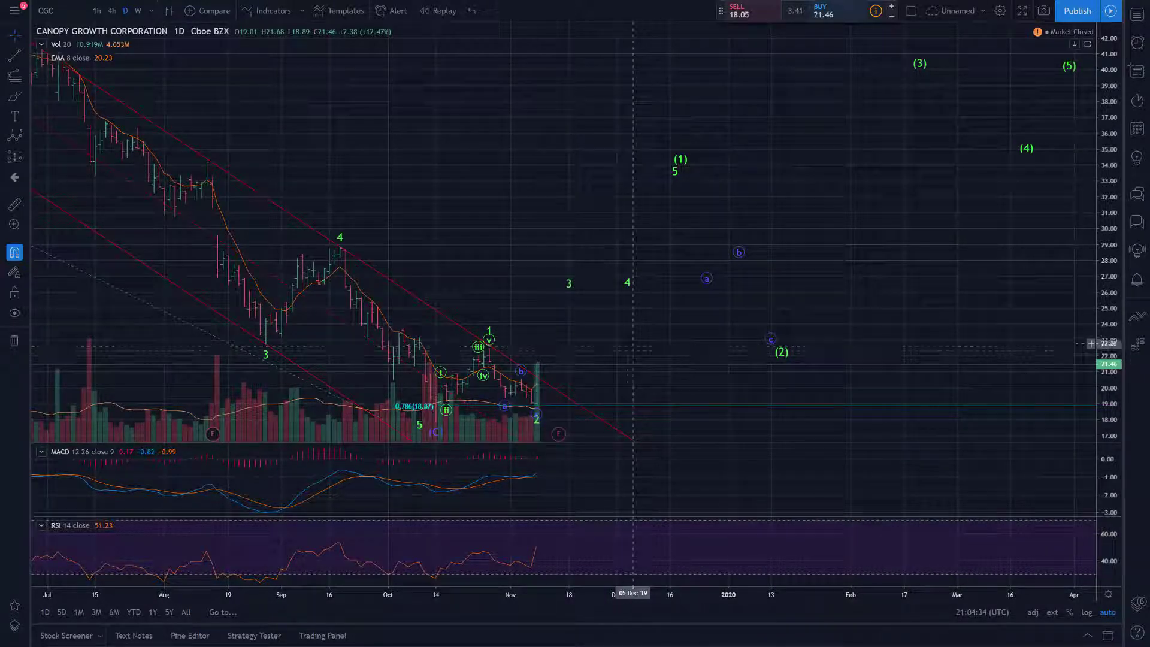